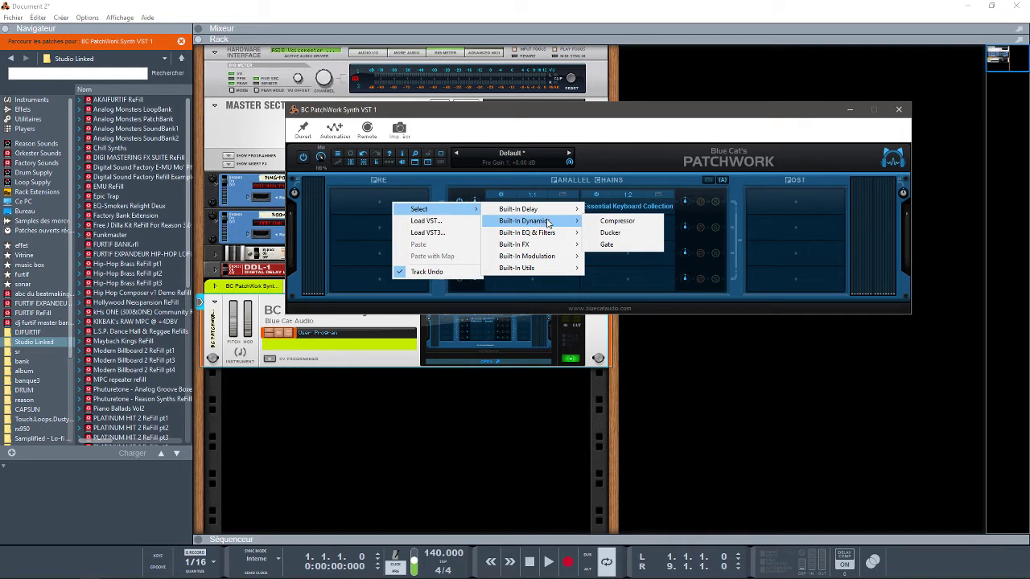
{"action": "mouse_move", "coordinate": [539, 251]}
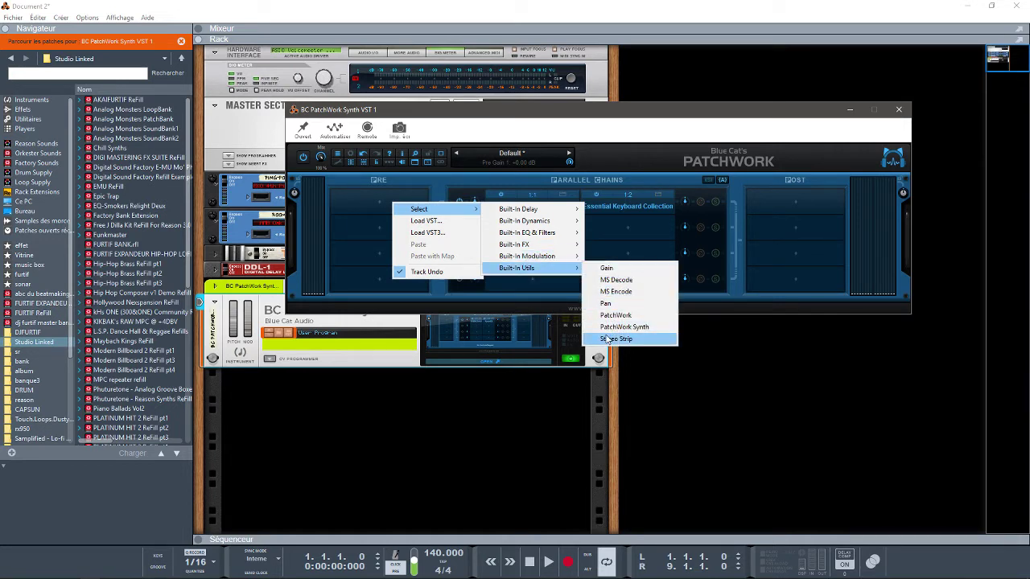
{"action": "left_click", "coordinate": [612, 141]}
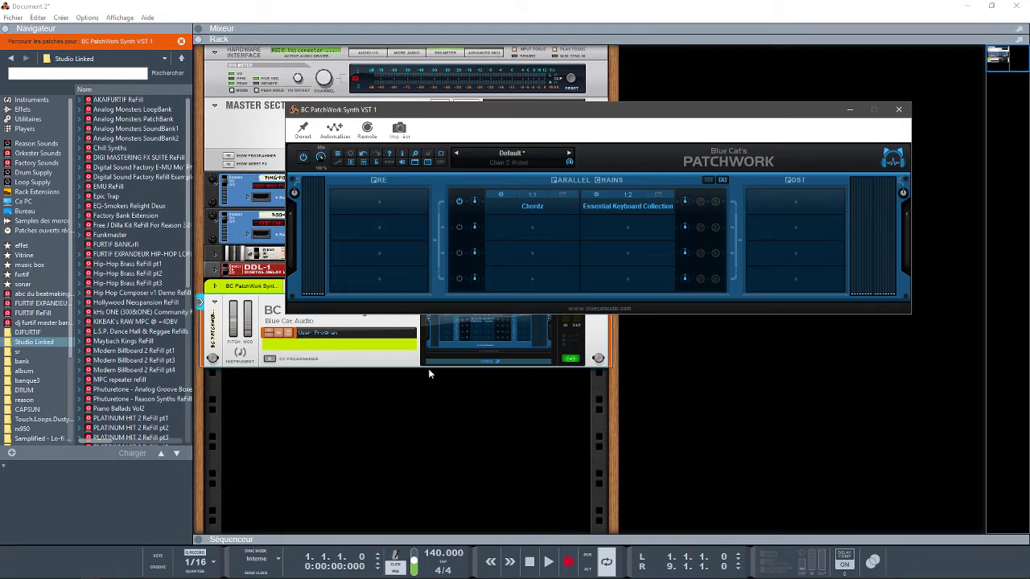
Show the sequencer beneath the rack at a reduced height and move the PatchWork Synth window clear of its rack device
{"action": "left_click", "coordinate": [198, 544]}
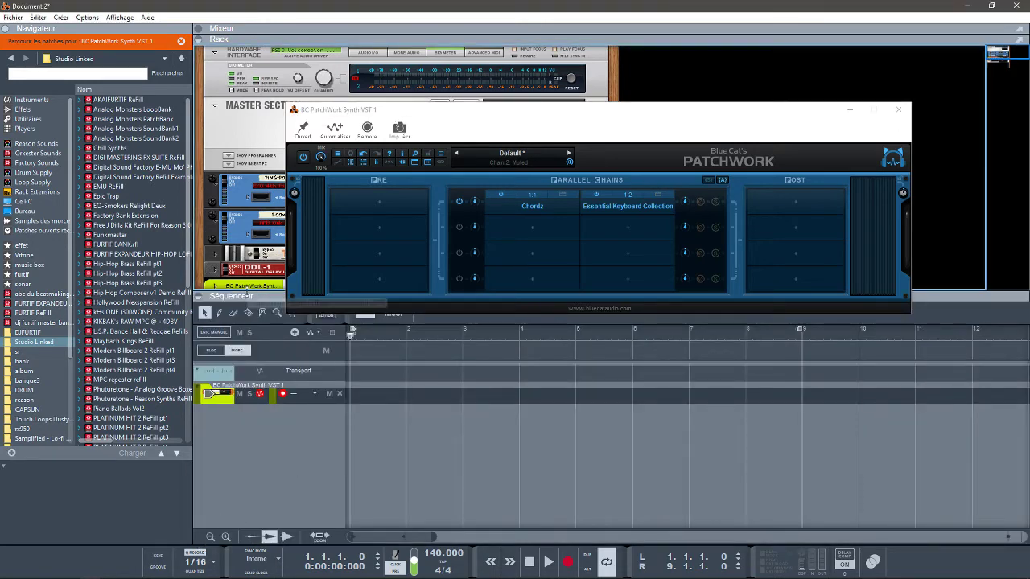
{"action": "left_click_drag", "start_coordinate": [247, 296], "coordinate": [260, 415]}
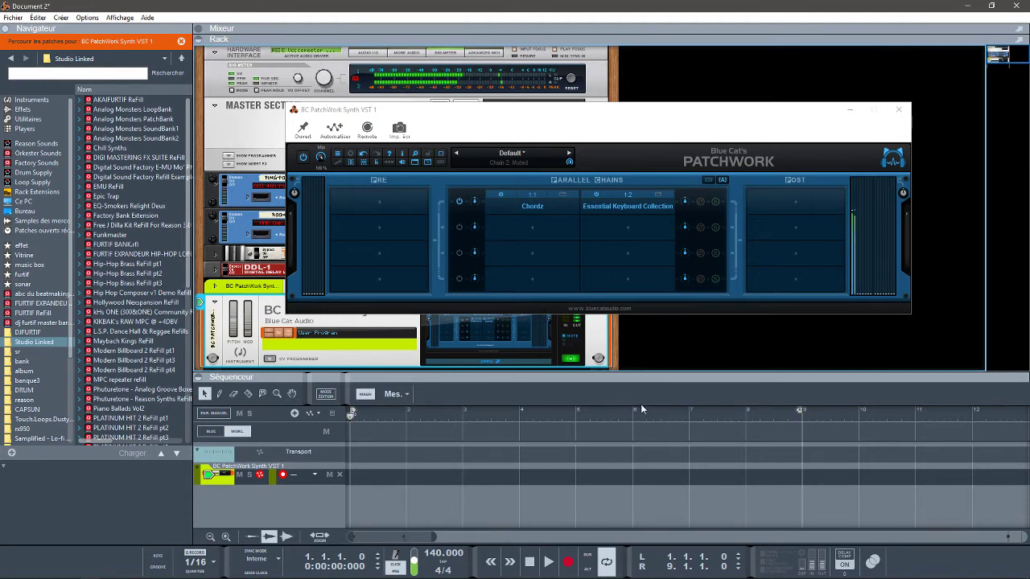
{"action": "left_click_drag", "start_coordinate": [812, 107], "coordinate": [857, 7]}
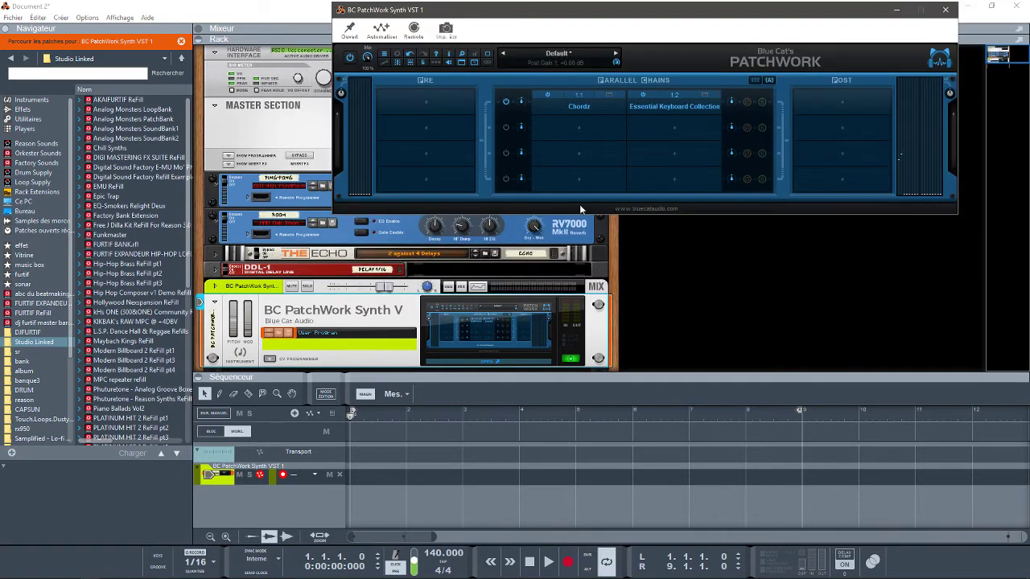
Open the editor of the Chordz plug-in in parallel slot 1:1
{"action": "right_click", "coordinate": [572, 108]}
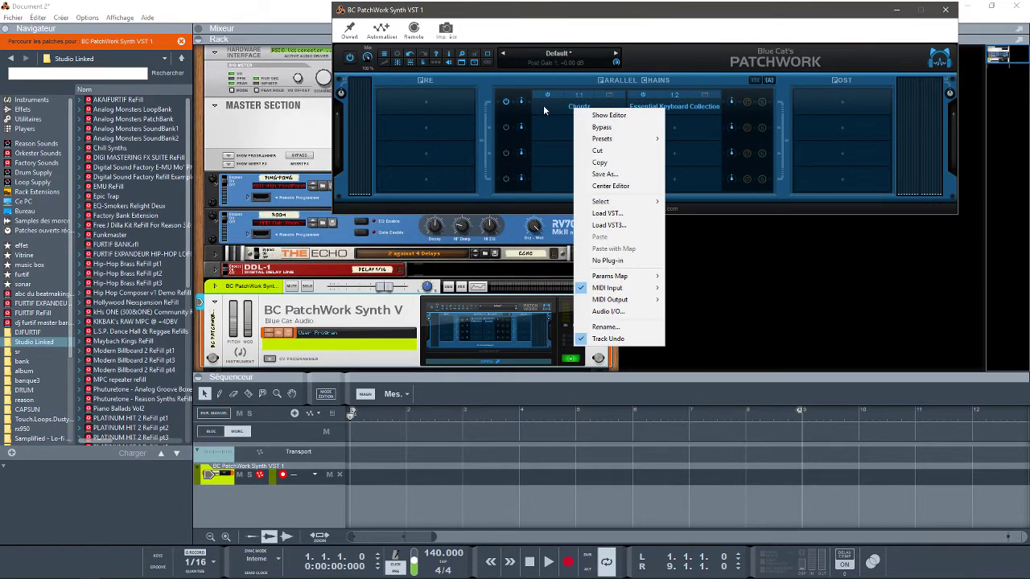
{"action": "left_click", "coordinate": [610, 98]}
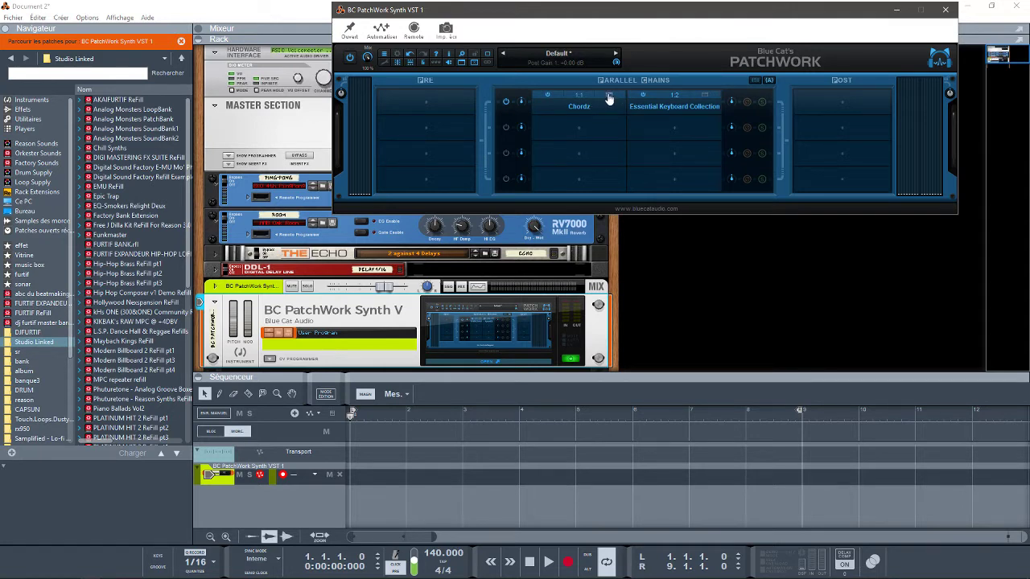
{"action": "left_click", "coordinate": [609, 99]}
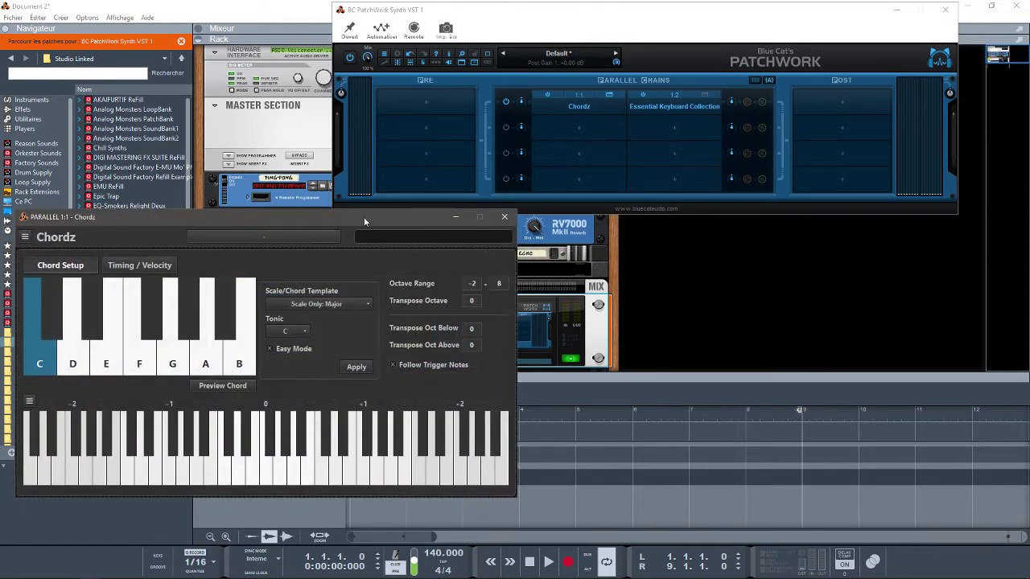
{"action": "left_click_drag", "start_coordinate": [357, 217], "coordinate": [360, 214]}
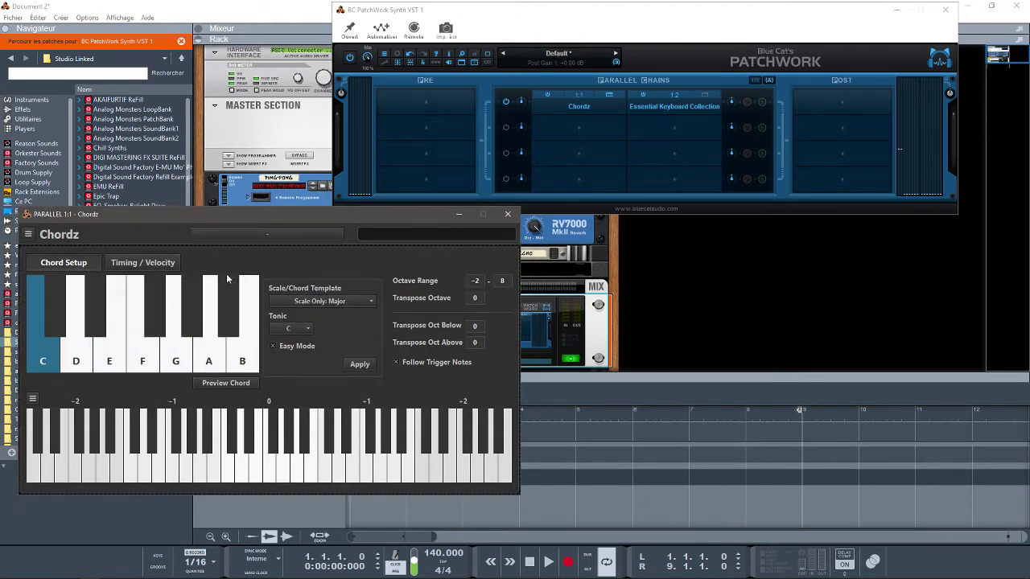
Review the Host channel options for the Chordz MIDI input, and bring the PatchWork Synth window back up
{"action": "right_click", "coordinate": [584, 109]}
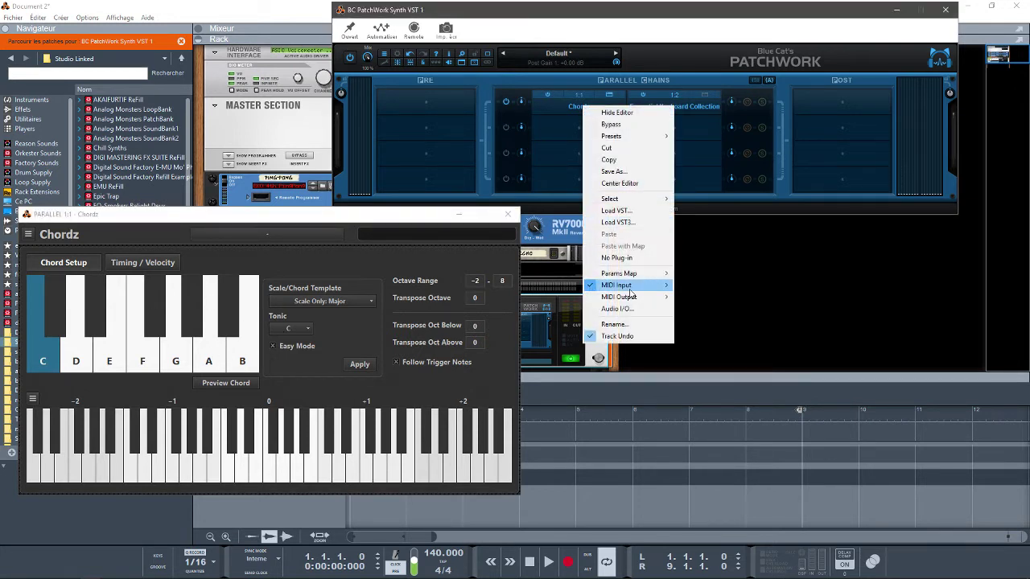
{"action": "mouse_move", "coordinate": [632, 294]}
{"action": "mouse_move", "coordinate": [697, 314]}
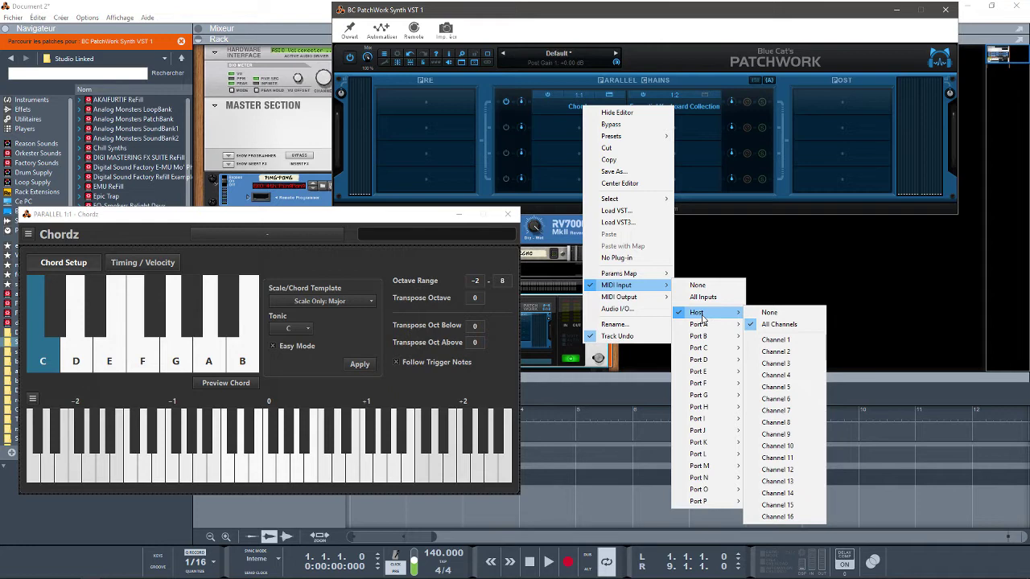
{"action": "left_click", "coordinate": [703, 244]}
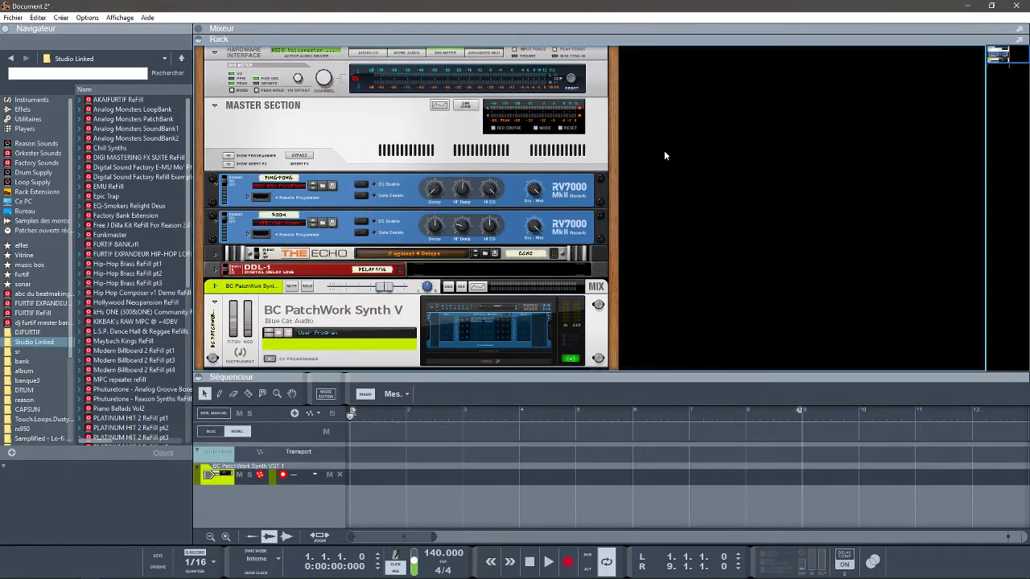
{"action": "left_click", "coordinate": [478, 363]}
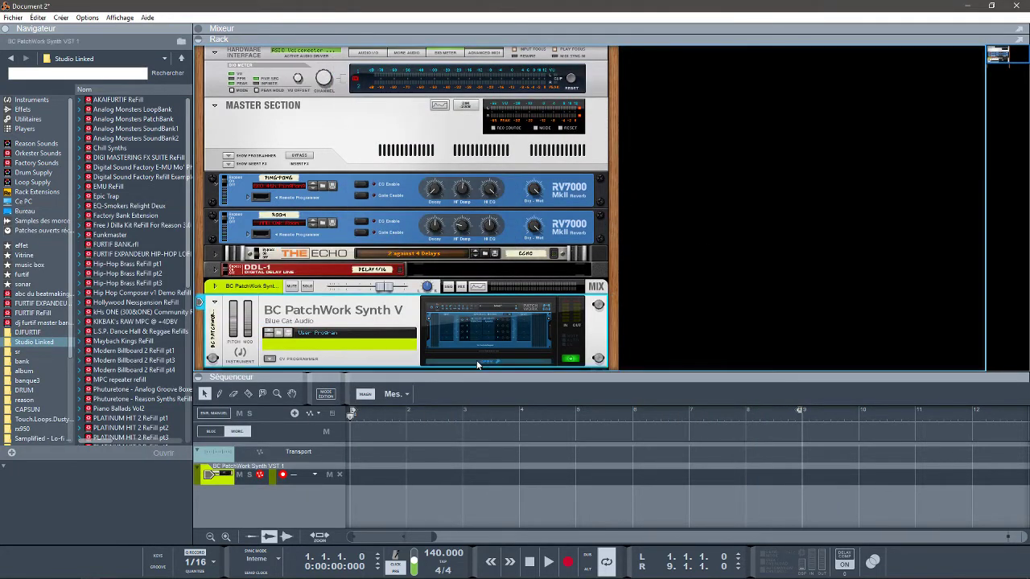
{"action": "left_click", "coordinate": [488, 360]}
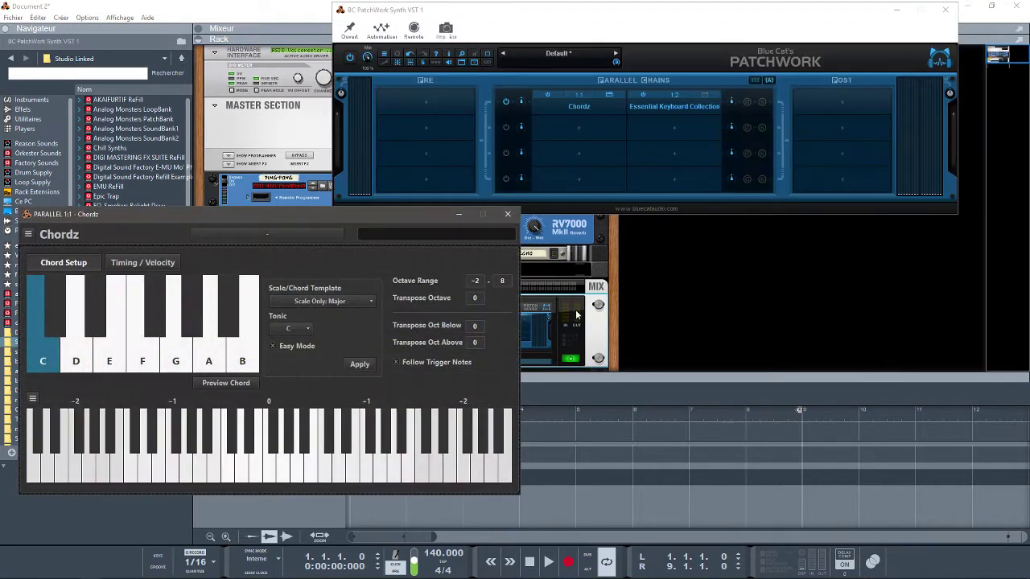
Set the Essential Keyboard Collection's MIDI input to Port A, Channel 1, and route the Chordz MIDI output to Port A
{"action": "right_click", "coordinate": [659, 111]}
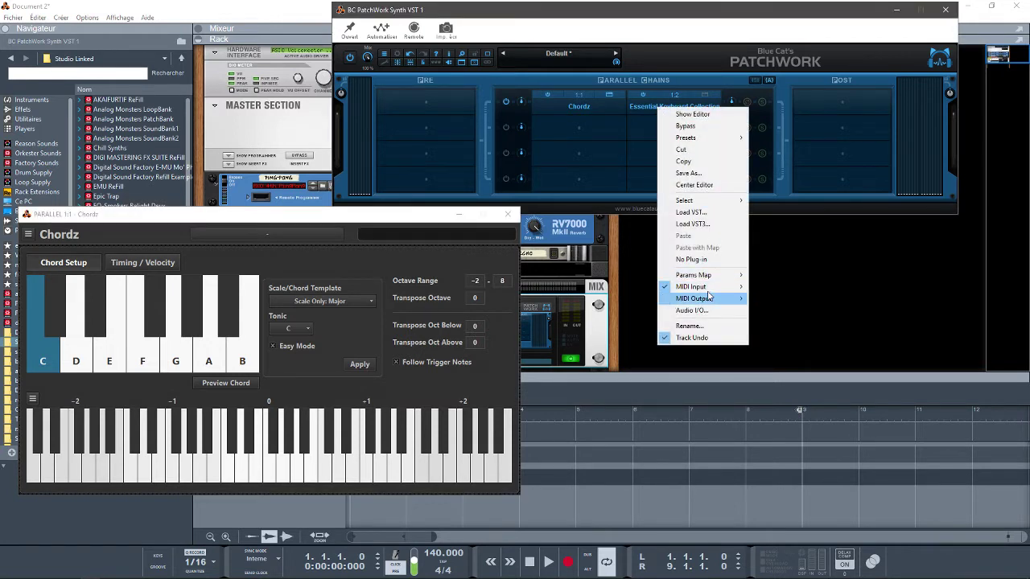
{"action": "mouse_move", "coordinate": [708, 287]}
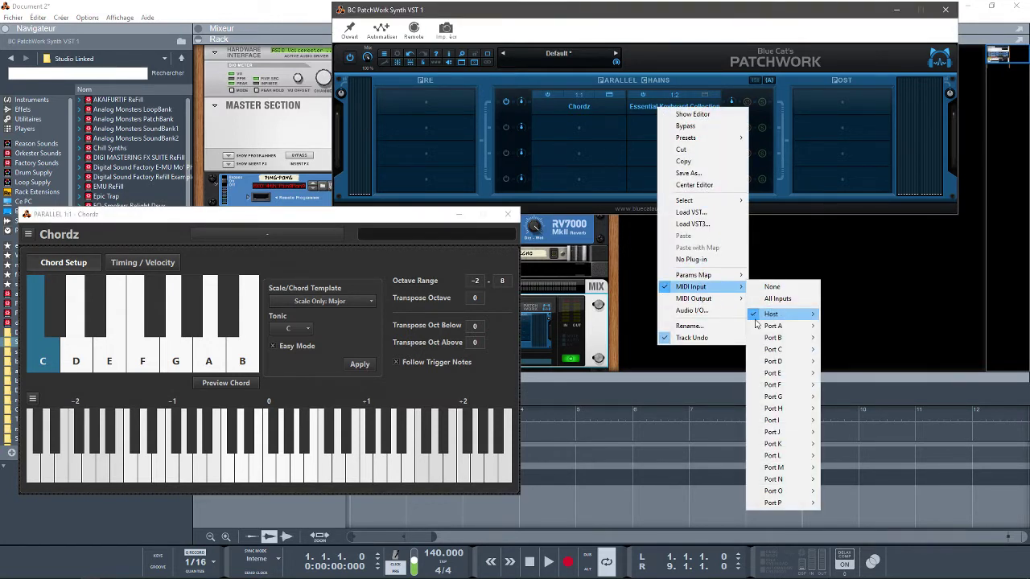
{"action": "mouse_move", "coordinate": [758, 319]}
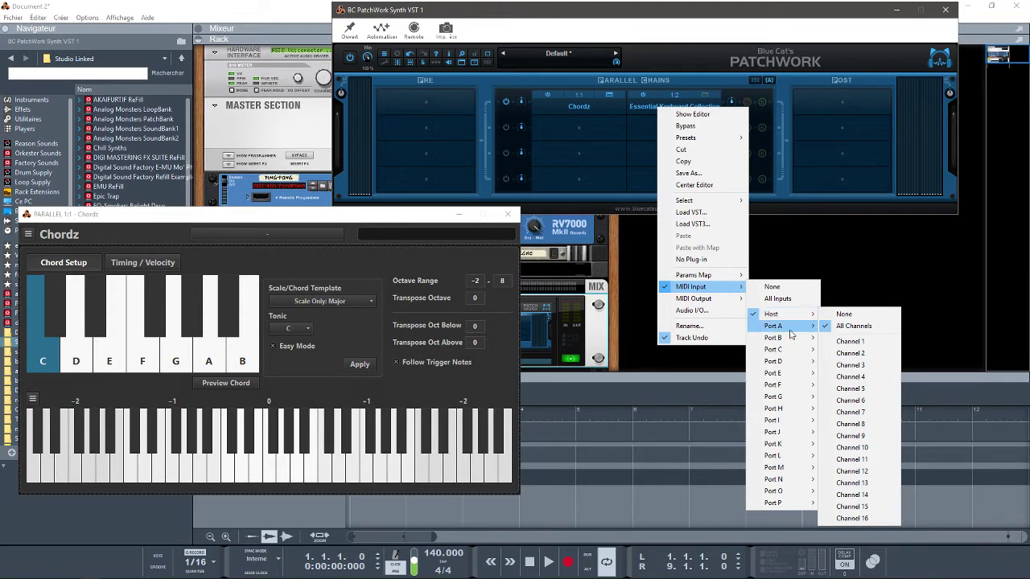
{"action": "mouse_move", "coordinate": [789, 334]}
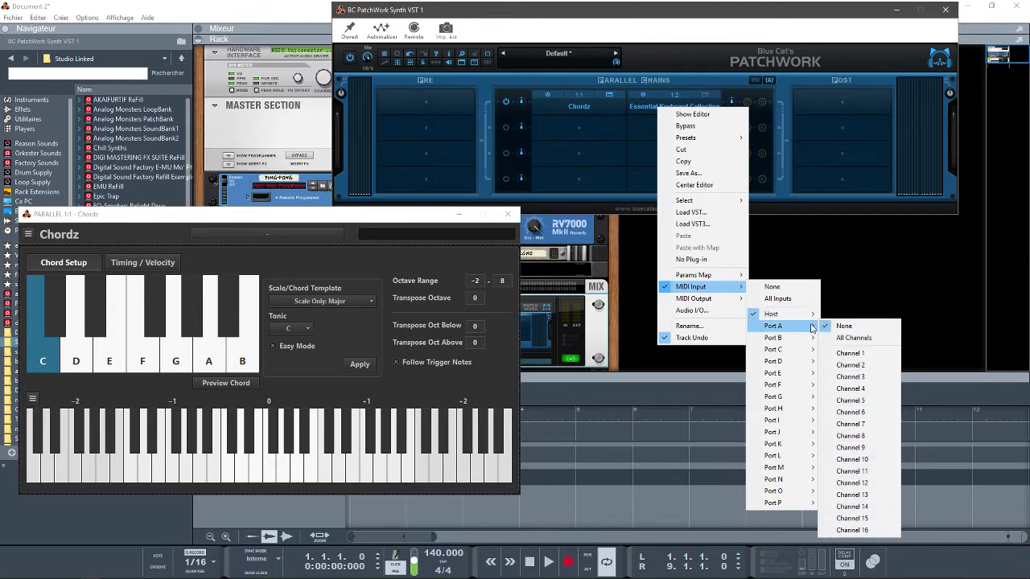
{"action": "left_click", "coordinate": [842, 354]}
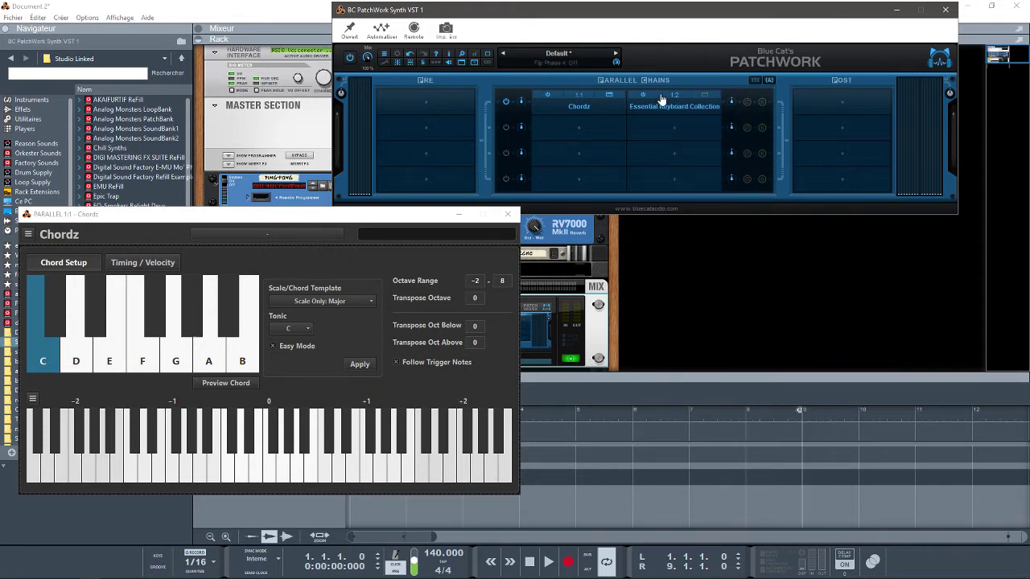
{"action": "right_click", "coordinate": [581, 109]}
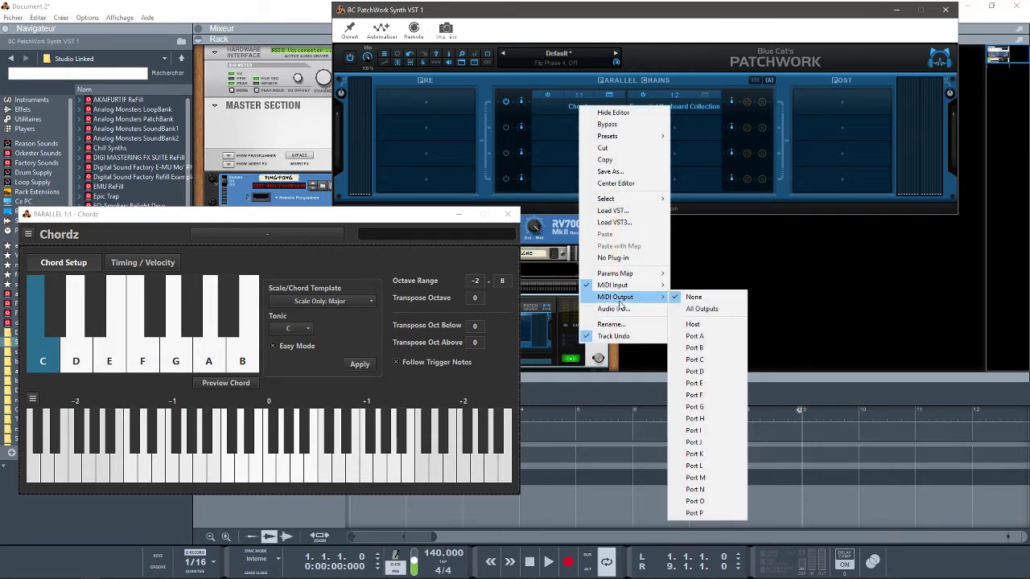
{"action": "left_click", "coordinate": [696, 338]}
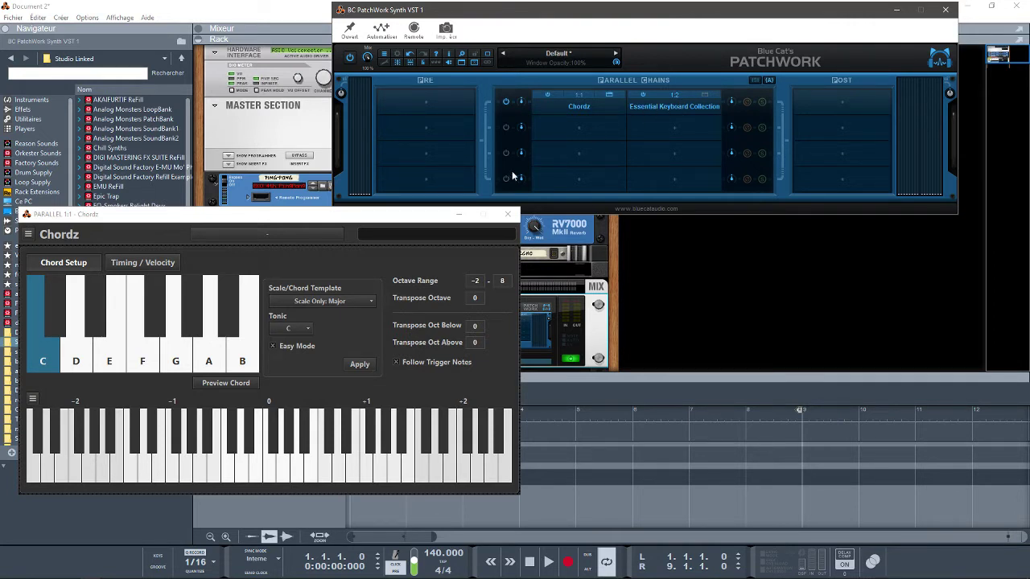
Apply the Minor scale/chord template with tonic A in Chordz and preview the chord
{"action": "left_click", "coordinate": [299, 330]}
{"action": "left_click", "coordinate": [290, 454]}
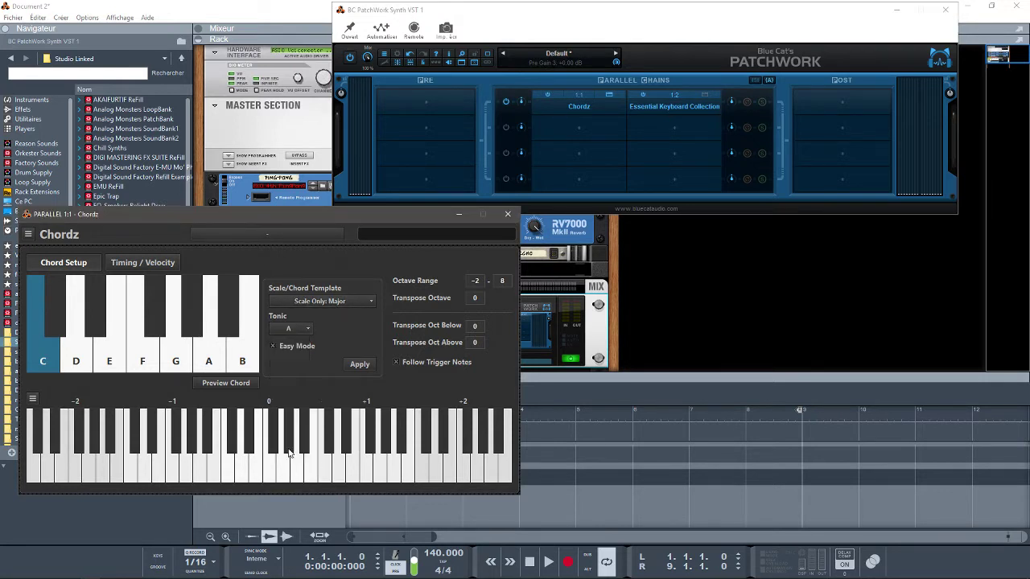
{"action": "left_click", "coordinate": [326, 301]}
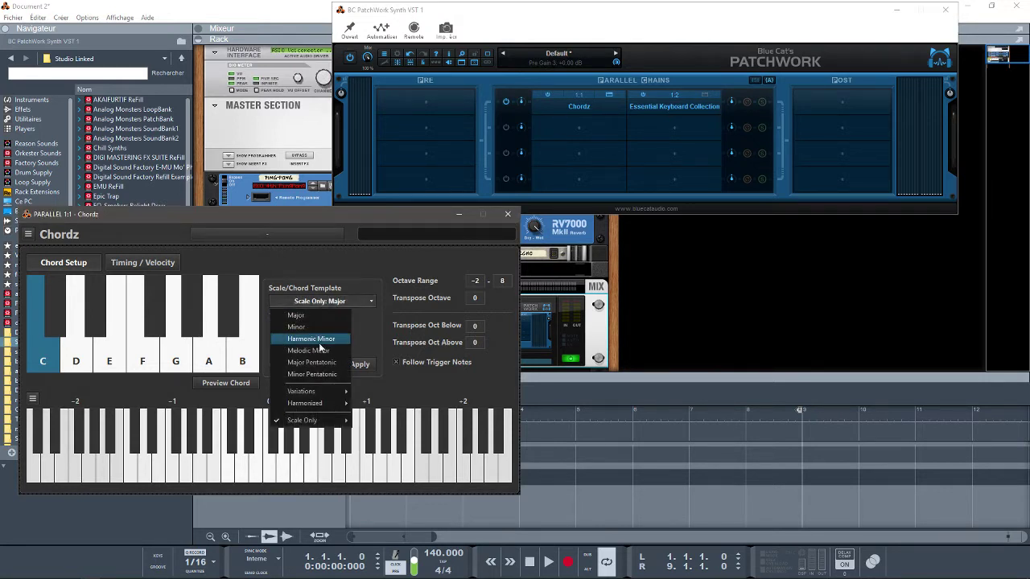
{"action": "left_click", "coordinate": [316, 330]}
{"action": "left_click", "coordinate": [361, 366]}
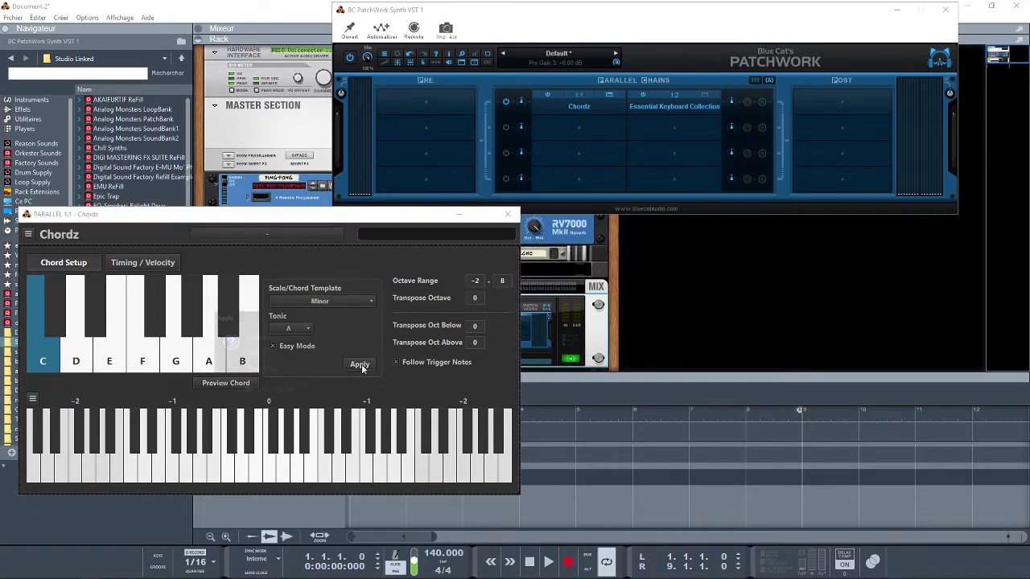
{"action": "left_click", "coordinate": [250, 390]}
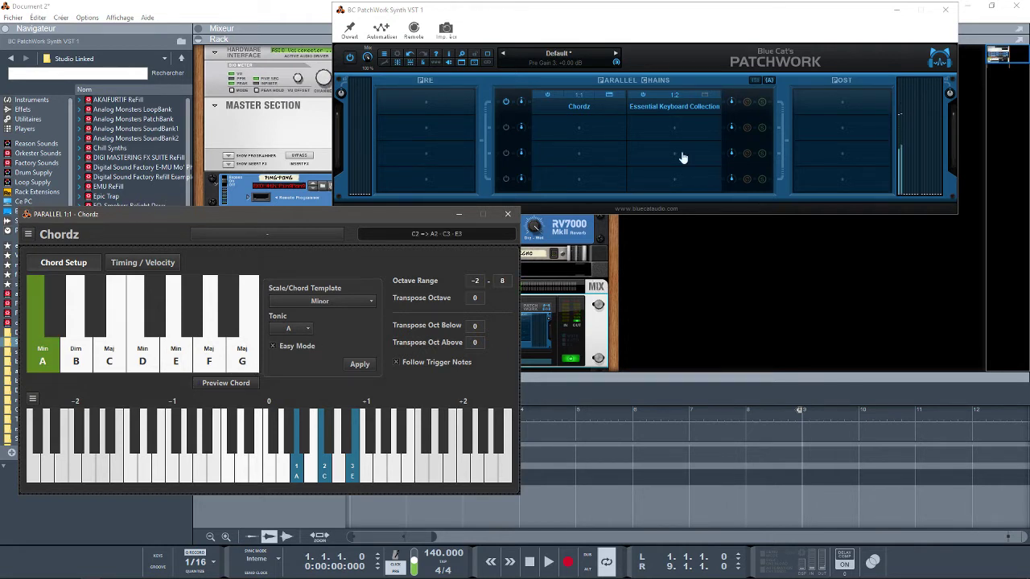
Open the editor of the Essential Keyboard Collection in parallel slot 1:2
{"action": "right_click", "coordinate": [671, 110]}
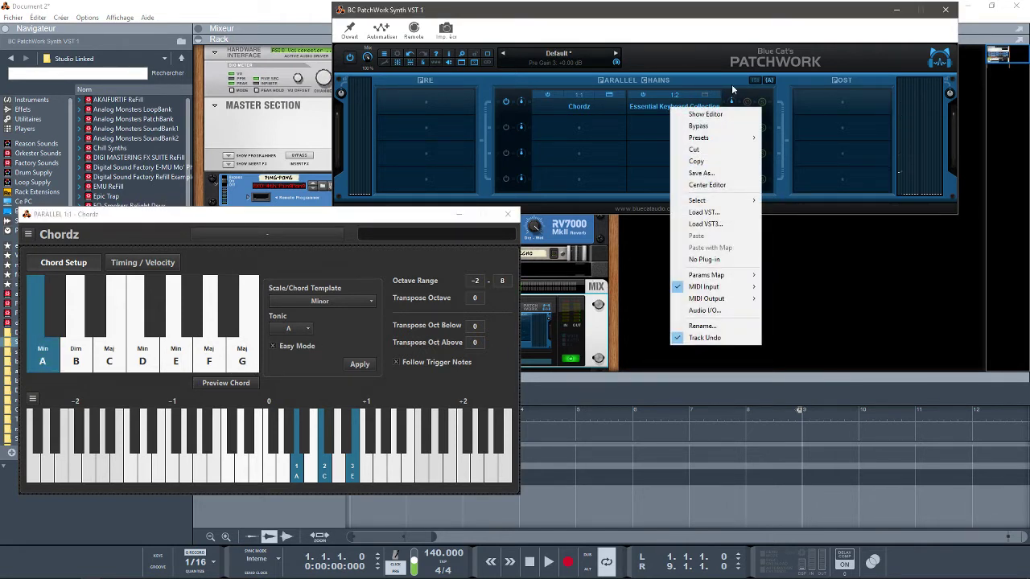
{"action": "left_click", "coordinate": [700, 100]}
{"action": "right_click", "coordinate": [701, 99]}
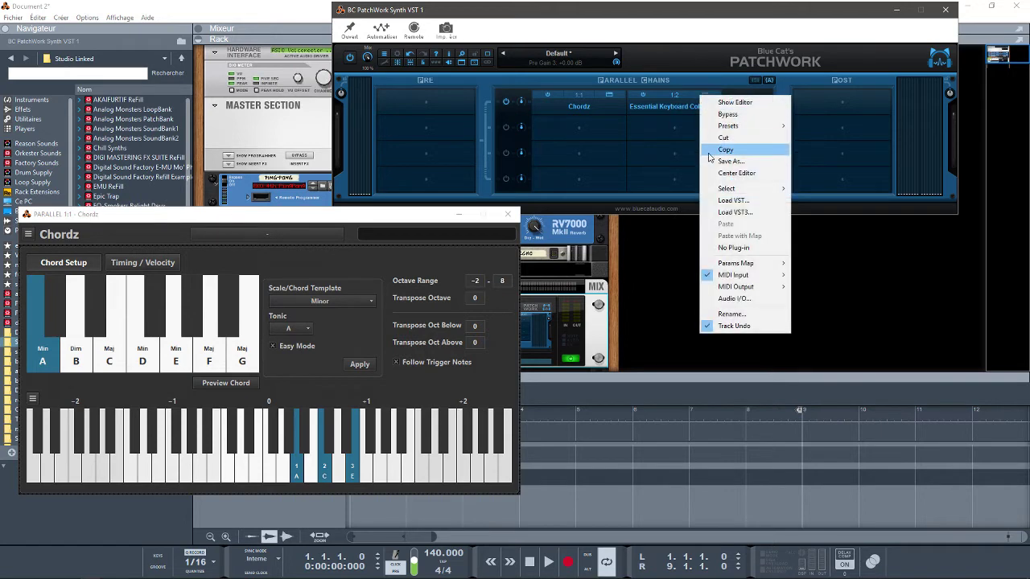
{"action": "left_click", "coordinate": [703, 98]}
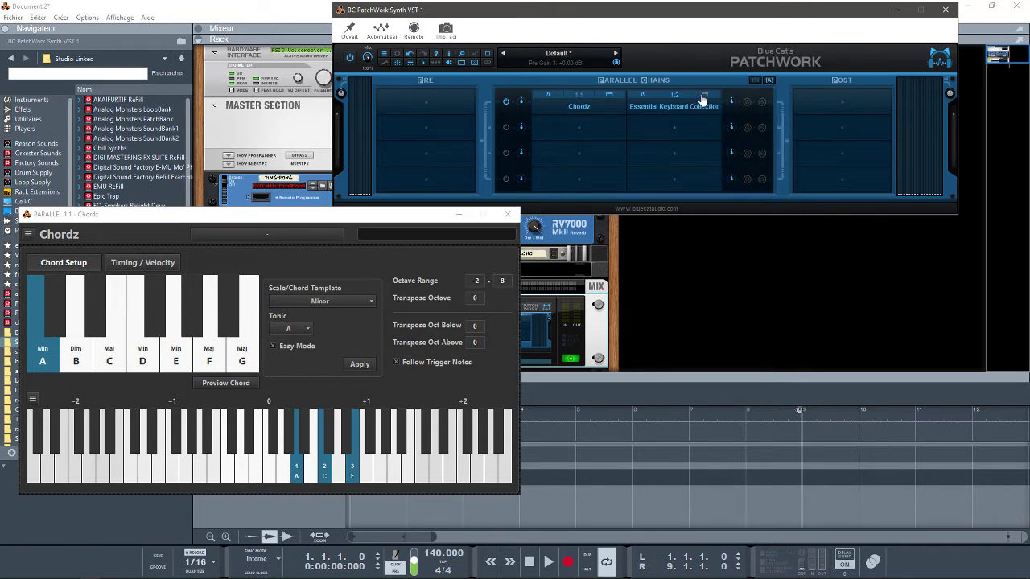
{"action": "left_click", "coordinate": [703, 95]}
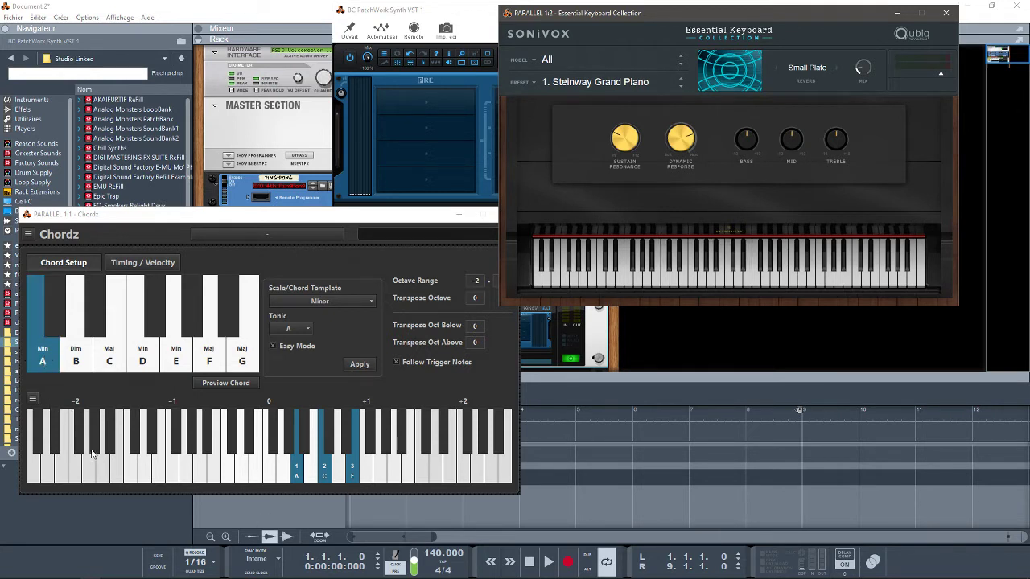
Select the A minor chord key in Chordz and switch the Essential Keyboard Collection's model to Rhodes Mark 1
{"action": "left_click", "coordinate": [44, 359]}
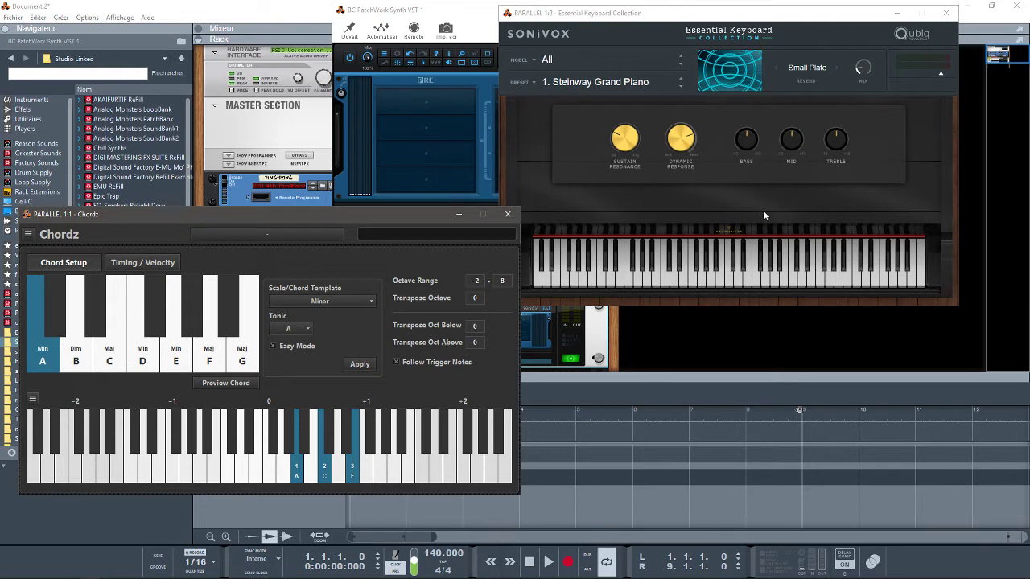
{"action": "left_click", "coordinate": [737, 266]}
{"action": "left_click", "coordinate": [585, 64]}
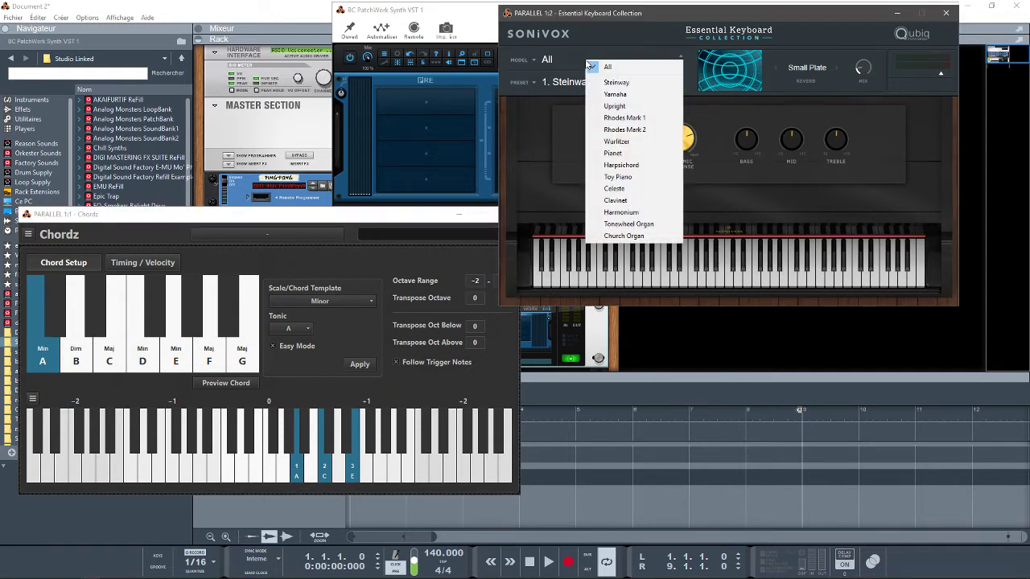
{"action": "left_click", "coordinate": [653, 118]}
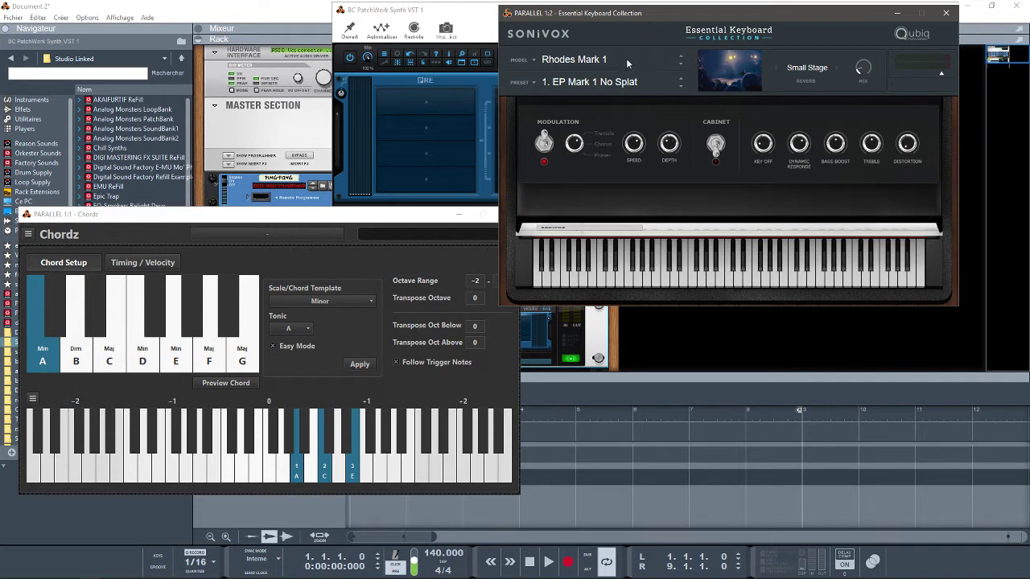
Put away the Essential Keyboard Collection and Chordz editors and delete the entire BC PatchWork Synth device group from the rack
{"action": "left_click", "coordinate": [897, 13]}
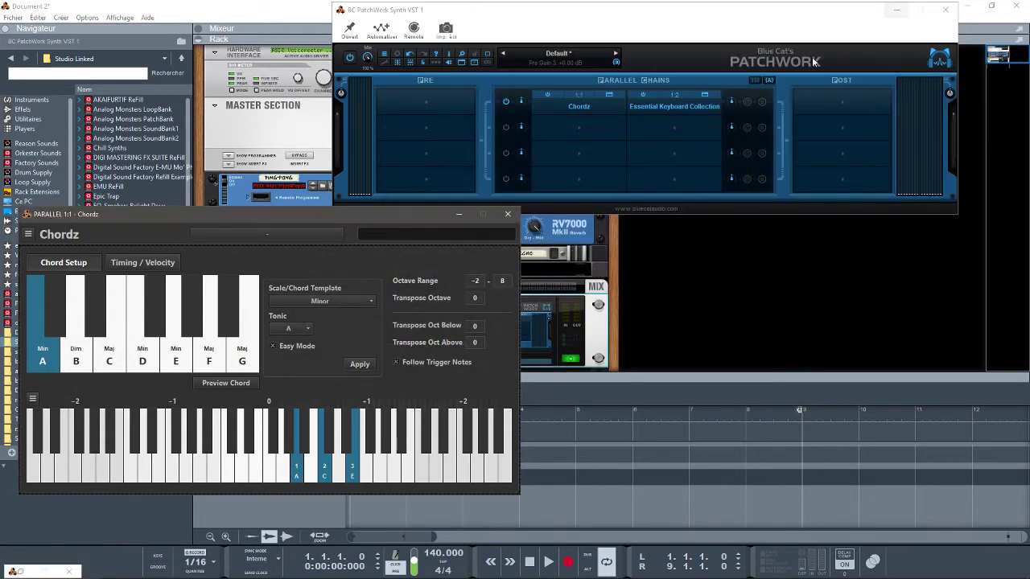
{"action": "left_click", "coordinate": [507, 214]}
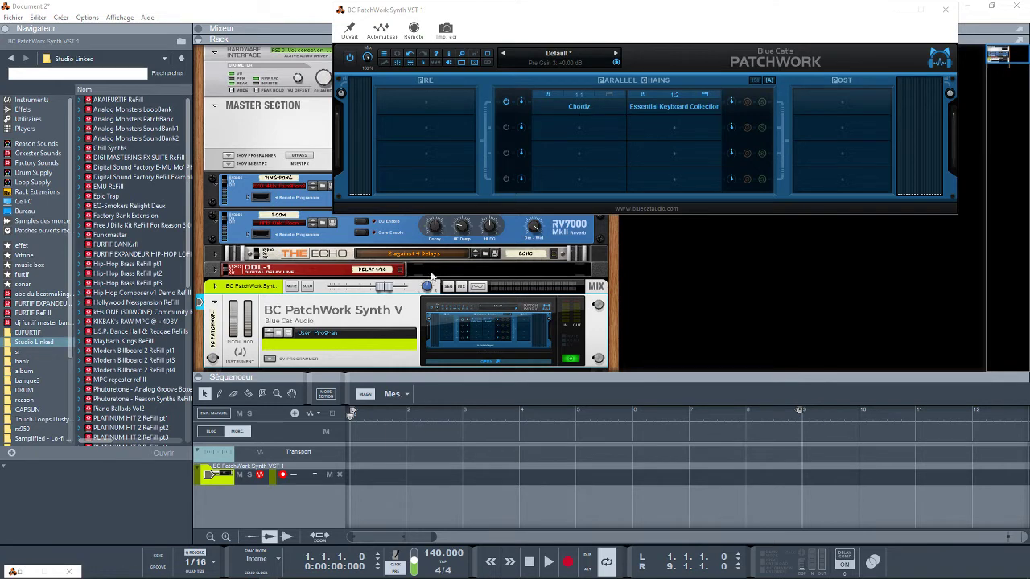
{"action": "left_click", "coordinate": [372, 312]}
{"action": "key", "text": "Delete"}
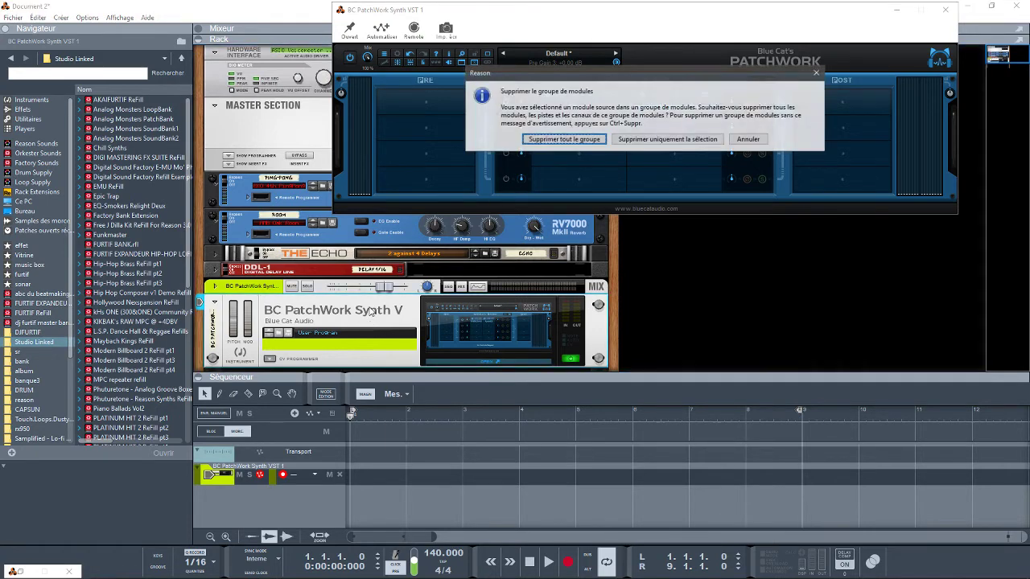
{"action": "key", "text": "Return"}
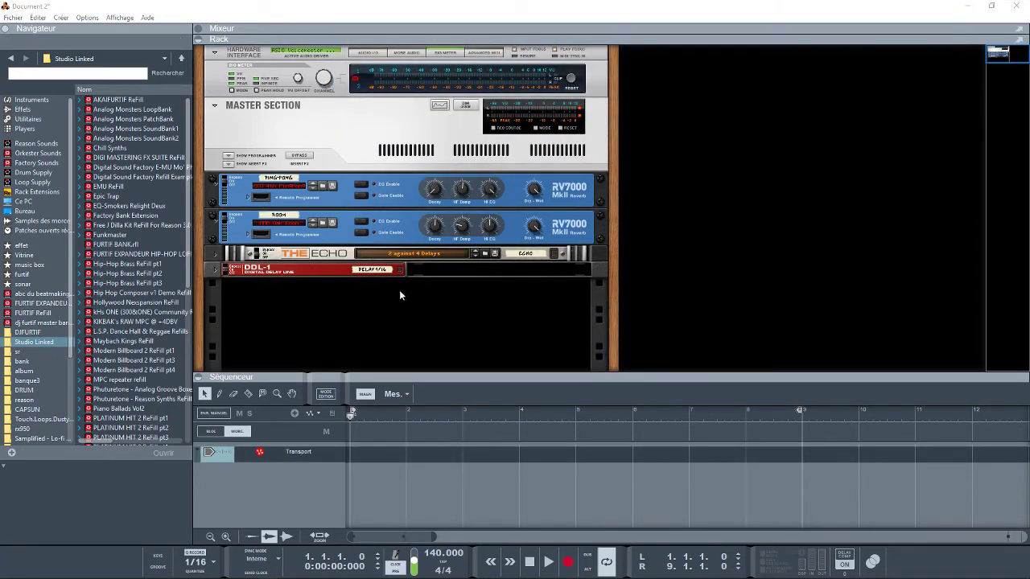
Add a new BC PatchWork Synth VST from Blue Cat Audio's instruments to the rack and open its editor clear of the browser
{"action": "left_click", "coordinate": [32, 100]}
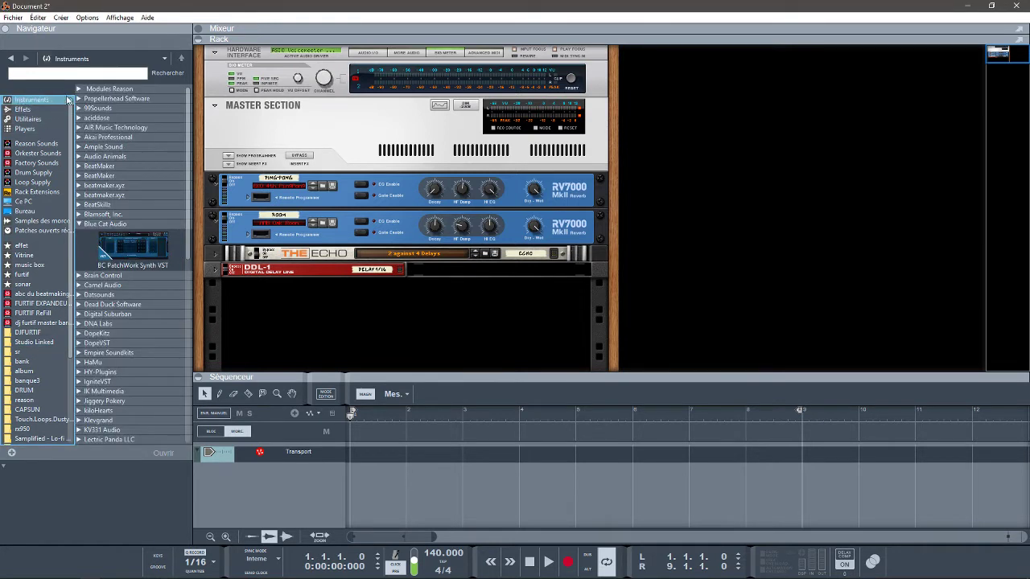
{"action": "left_click", "coordinate": [145, 245]}
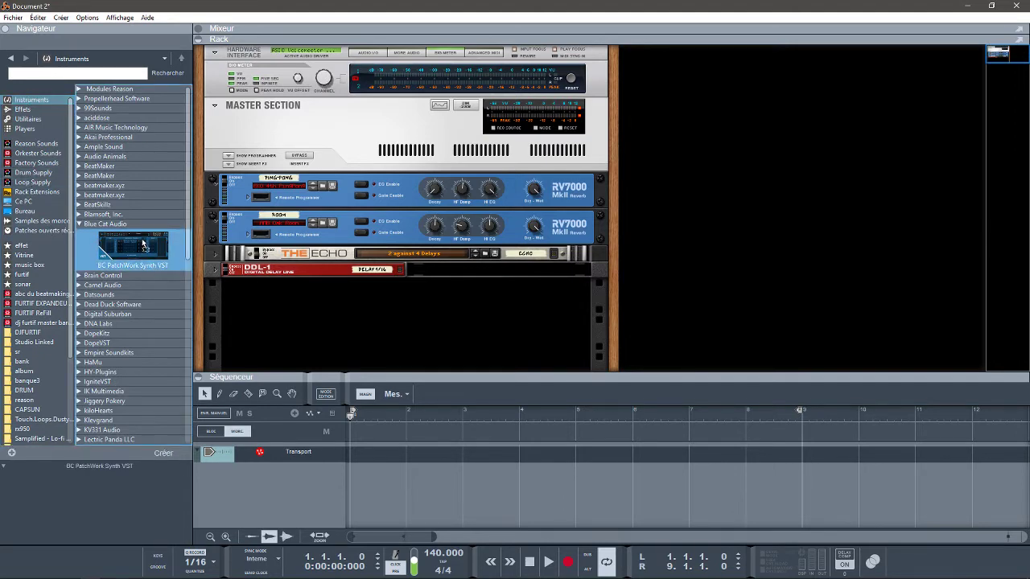
{"action": "left_click_drag", "start_coordinate": [145, 244], "coordinate": [372, 313]}
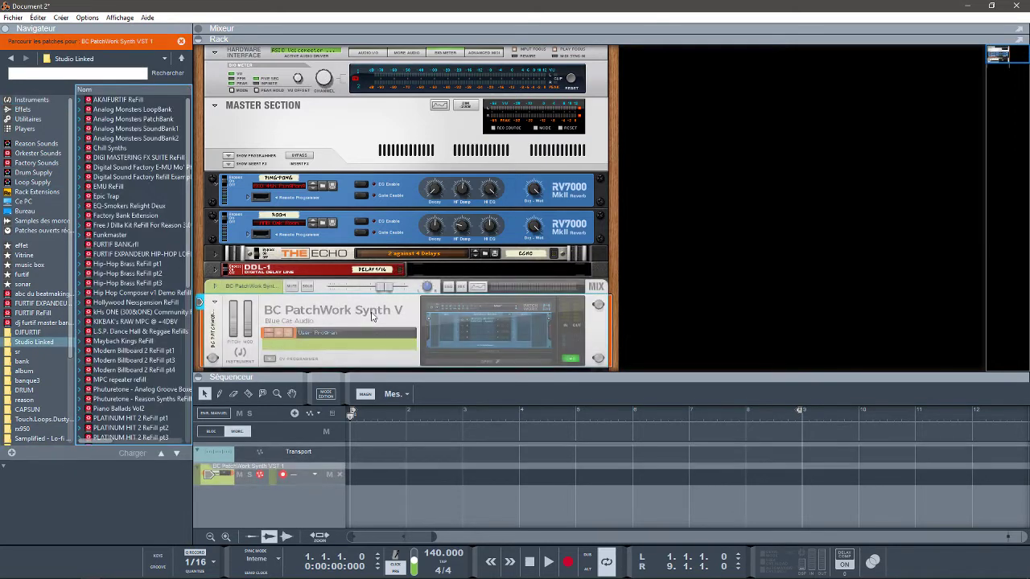
{"action": "left_click", "coordinate": [466, 362]}
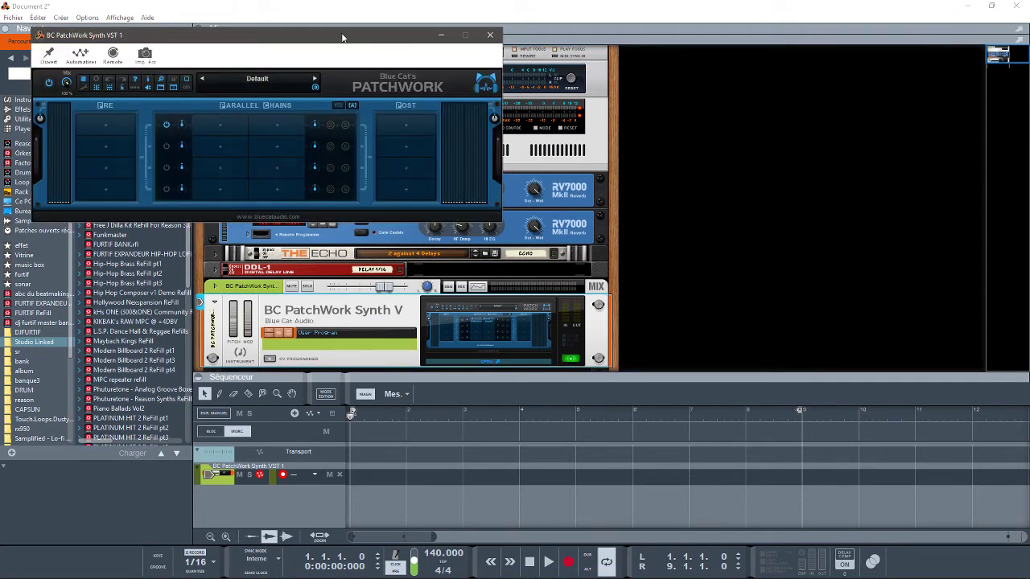
{"action": "left_click_drag", "start_coordinate": [342, 36], "coordinate": [734, 64]}
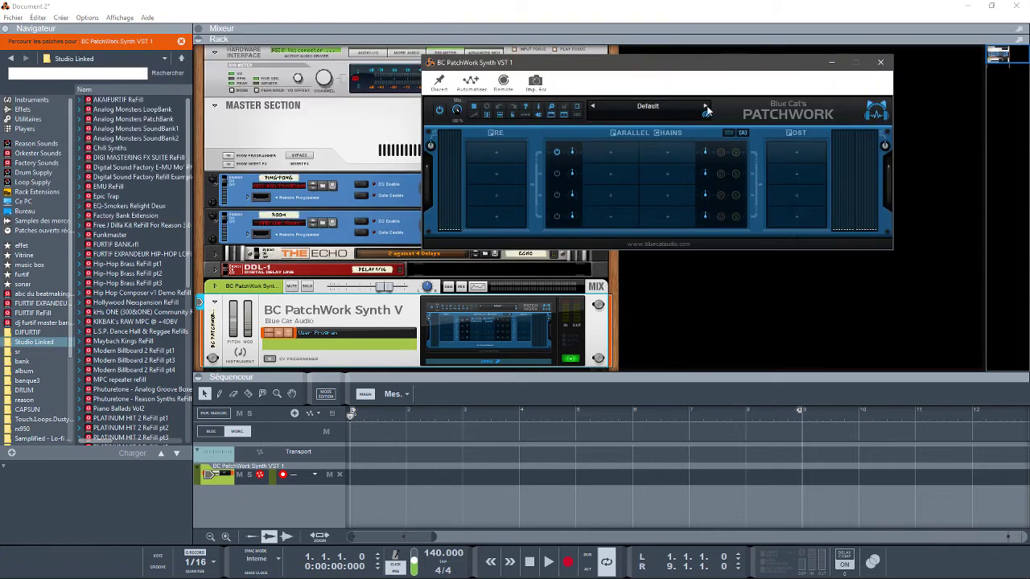
Load Instachord x64.dll from the reason vst folder into the first parallel chain's first slot and close its editor
{"action": "left_click", "coordinate": [610, 158]}
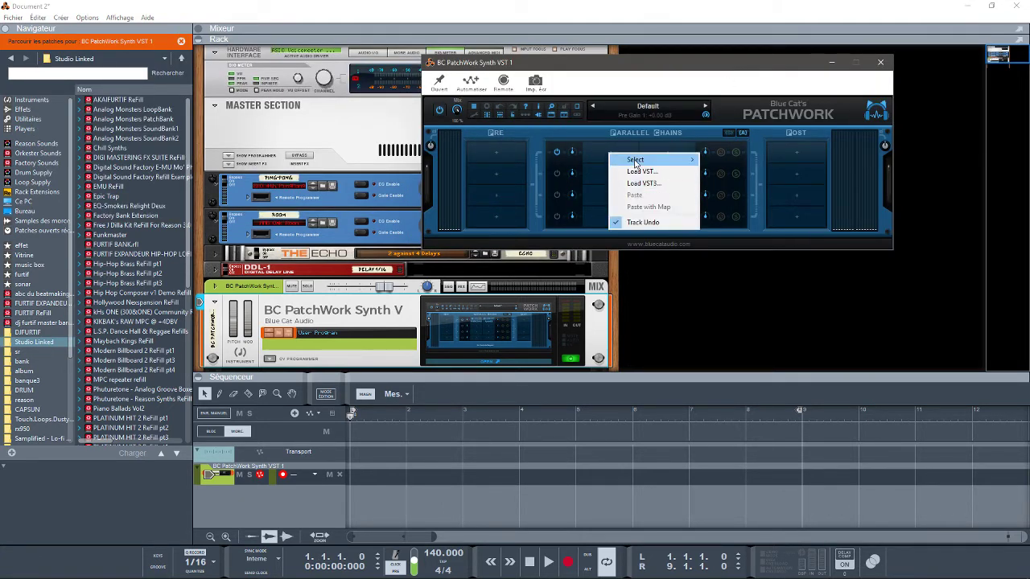
{"action": "left_click", "coordinate": [643, 171]}
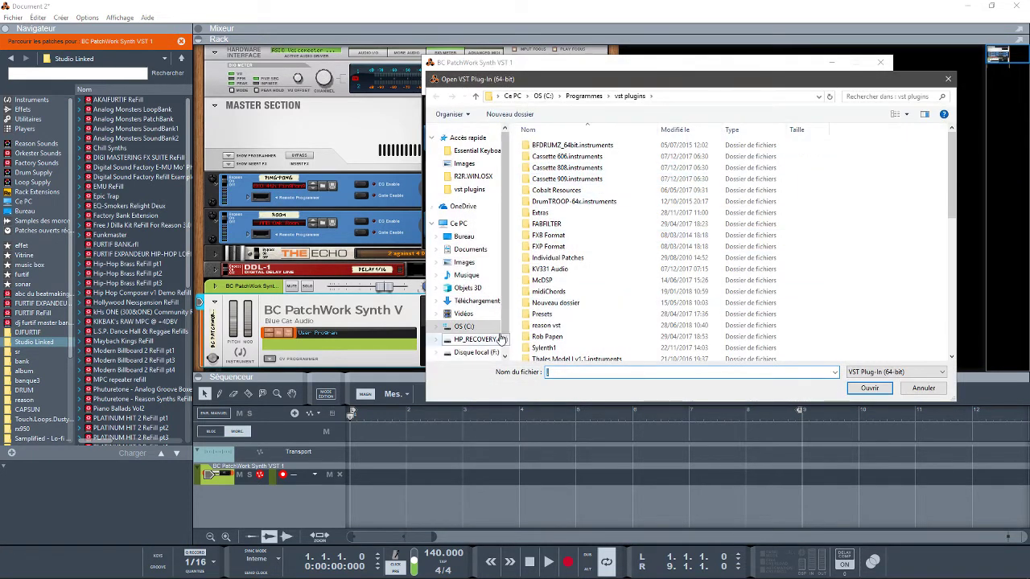
{"action": "double_click", "coordinate": [554, 326]}
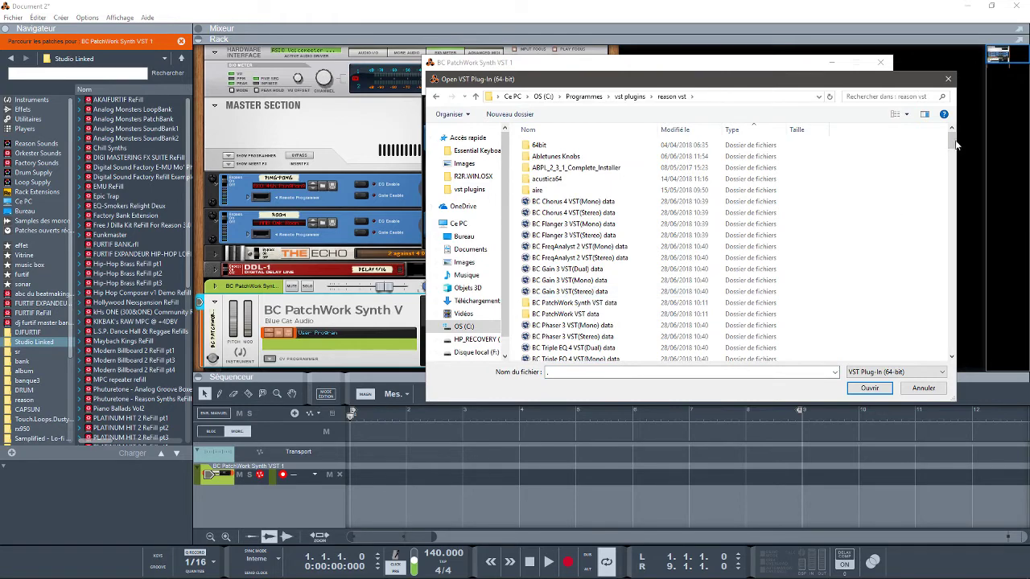
{"action": "left_click_drag", "start_coordinate": [954, 143], "coordinate": [952, 256]}
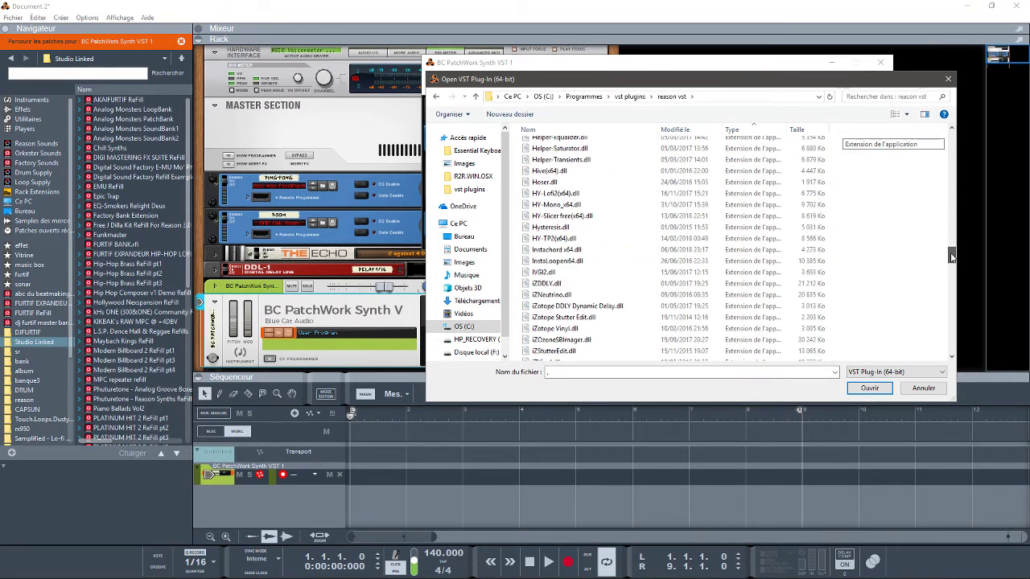
{"action": "left_click", "coordinate": [540, 252]}
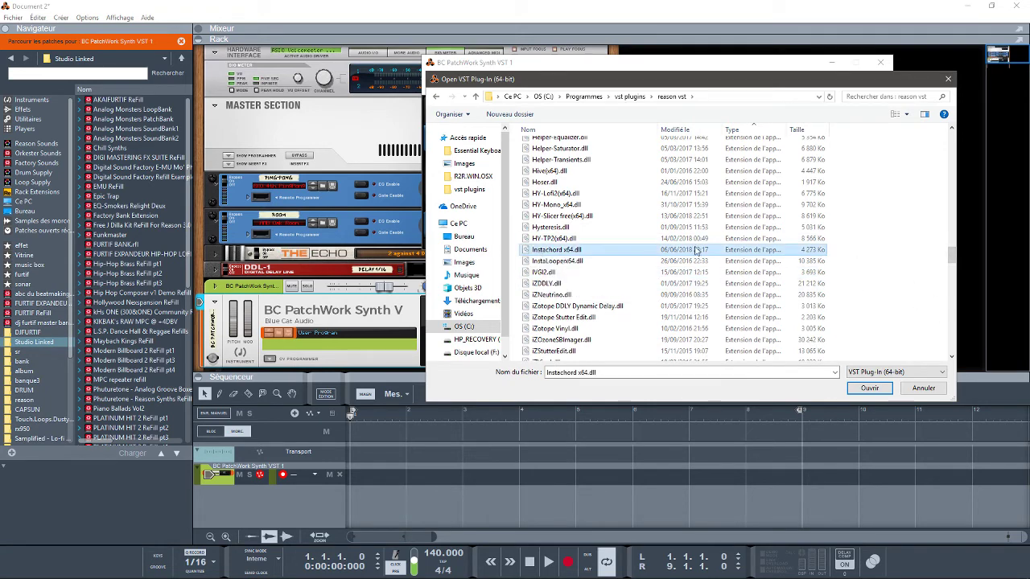
{"action": "left_click", "coordinate": [877, 390]}
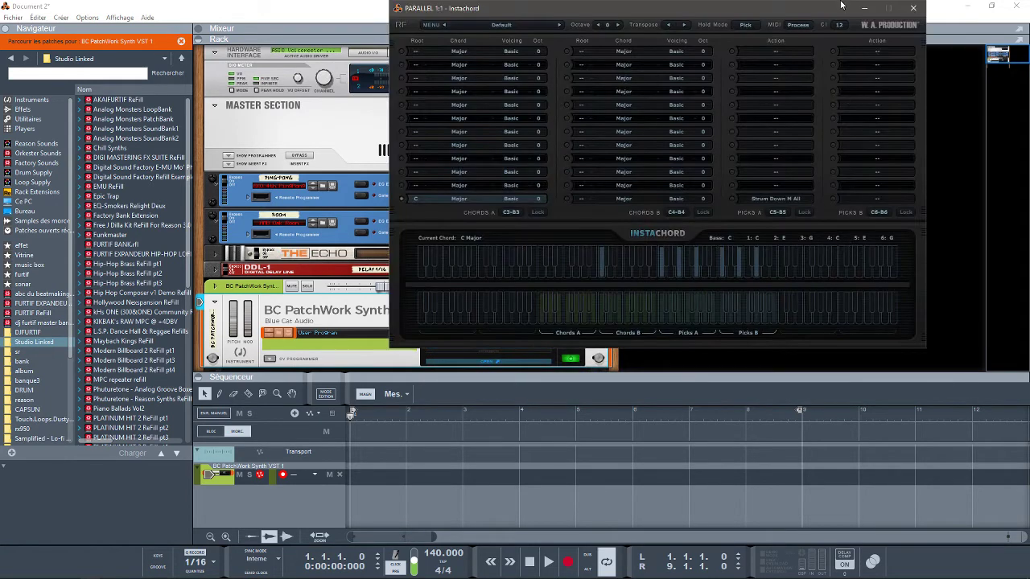
{"action": "left_click_drag", "start_coordinate": [782, 14], "coordinate": [545, 48]}
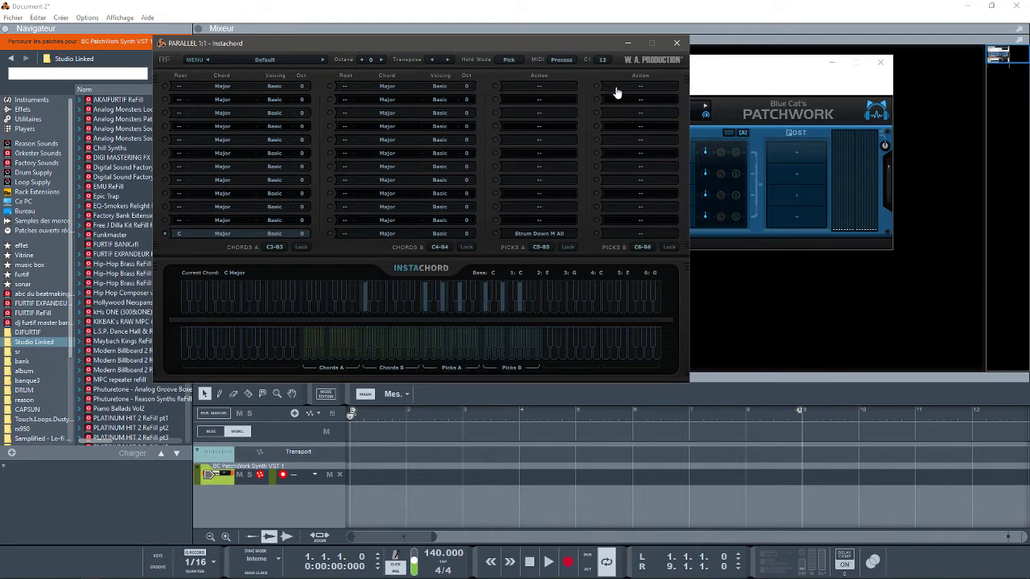
{"action": "left_click_drag", "start_coordinate": [598, 42], "coordinate": [545, 80]}
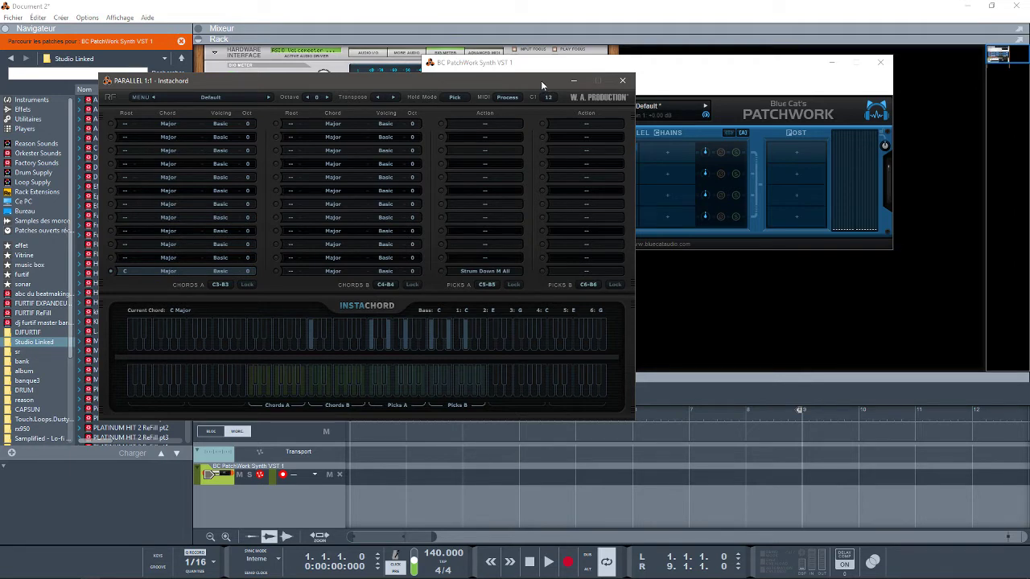
{"action": "left_click_drag", "start_coordinate": [541, 80], "coordinate": [552, 79]}
{"action": "left_click", "coordinate": [635, 81]}
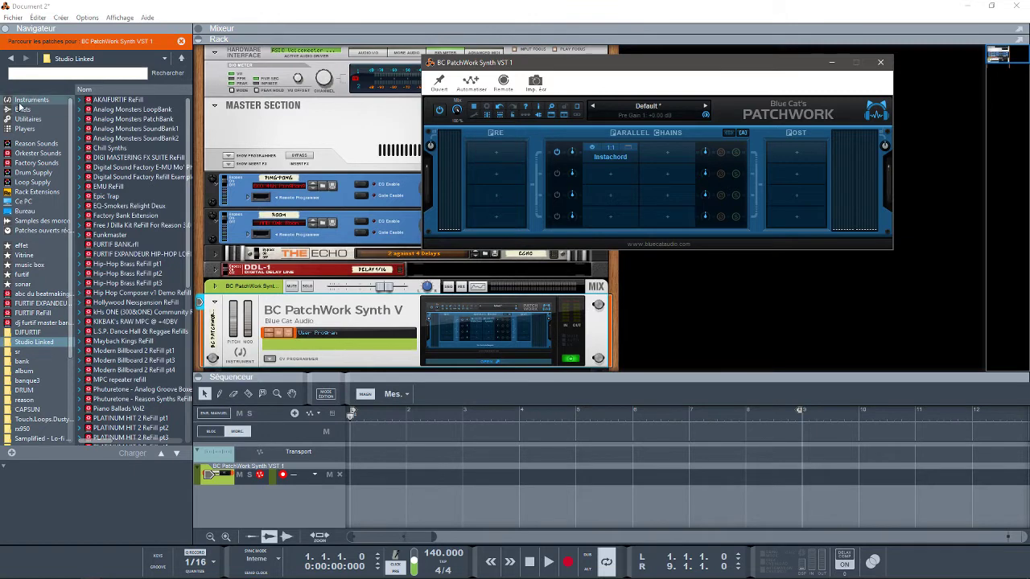
Add W.A.Production's Instachord x64 as a standalone instrument below PatchWork Synth in the rack and inspect its editor
{"action": "left_click", "coordinate": [20, 103]}
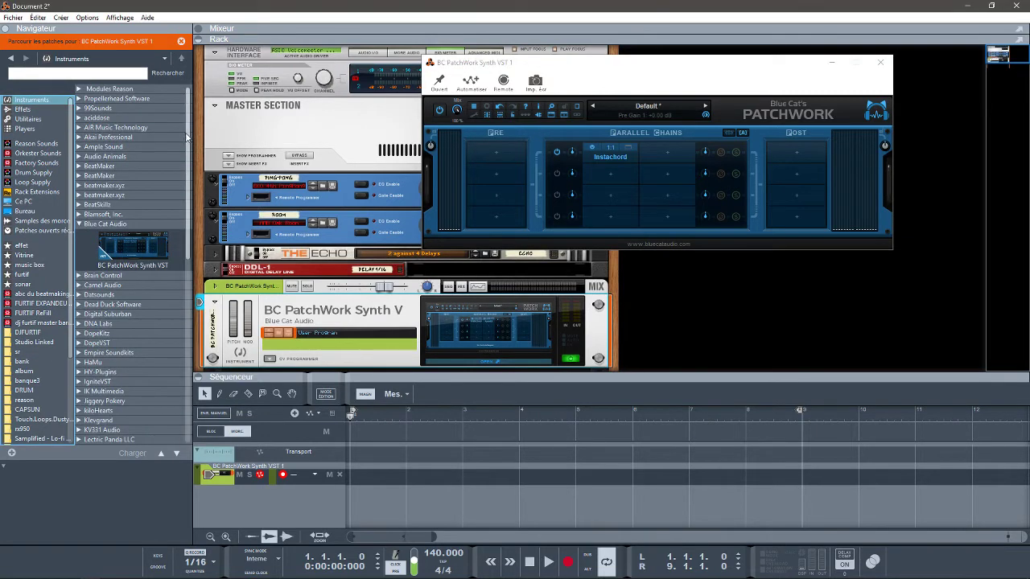
{"action": "left_click_drag", "start_coordinate": [187, 136], "coordinate": [187, 326]}
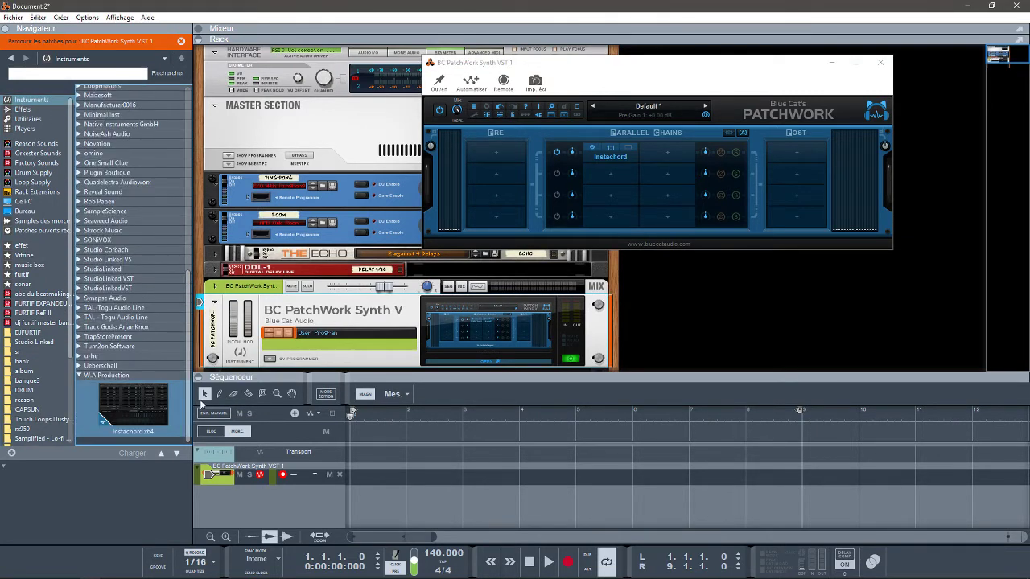
{"action": "left_click_drag", "start_coordinate": [995, 42], "coordinate": [999, 67]}
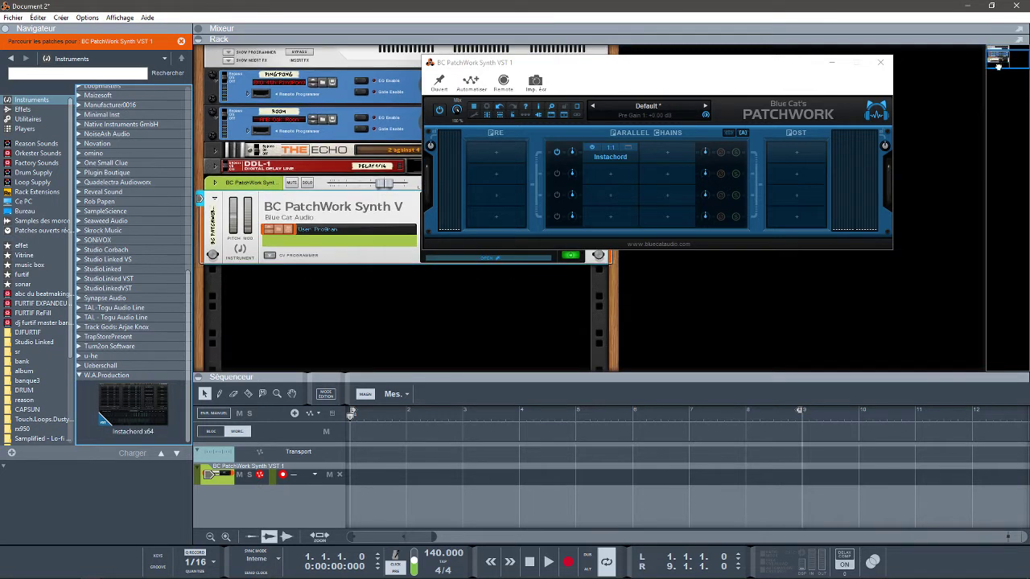
{"action": "left_click", "coordinate": [135, 410]}
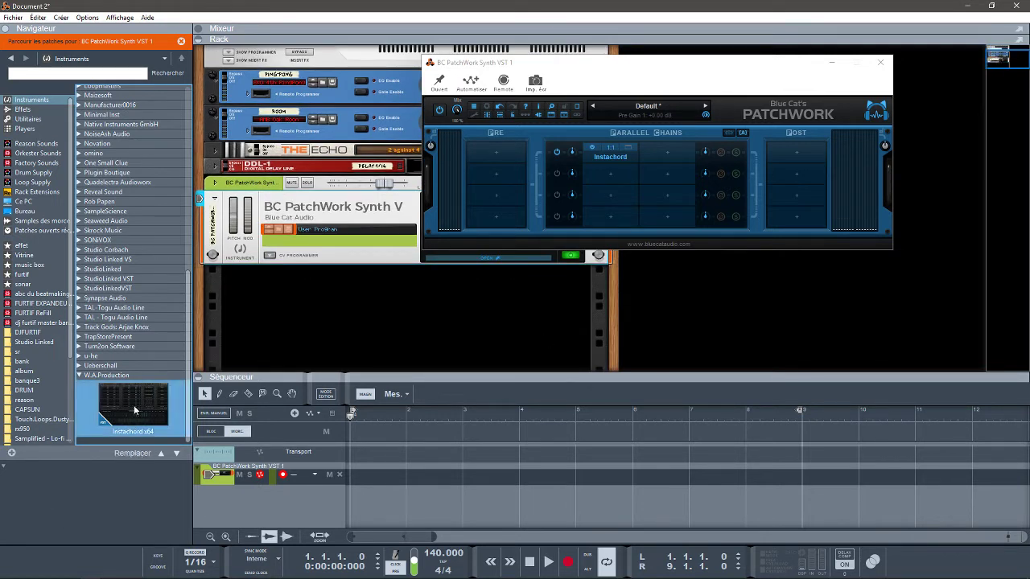
{"action": "left_click_drag", "start_coordinate": [135, 411], "coordinate": [339, 342]}
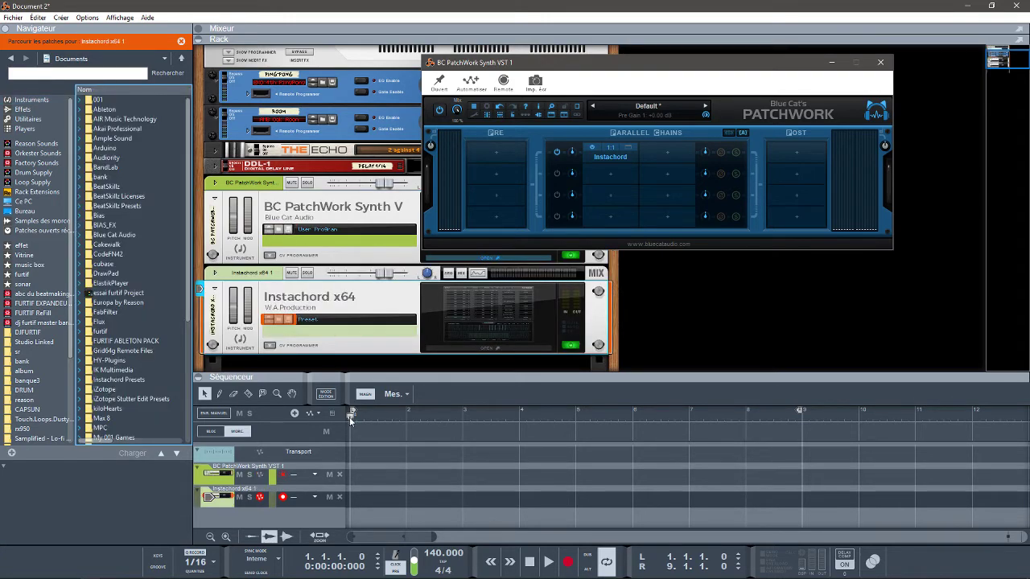
{"action": "left_click", "coordinate": [450, 349]}
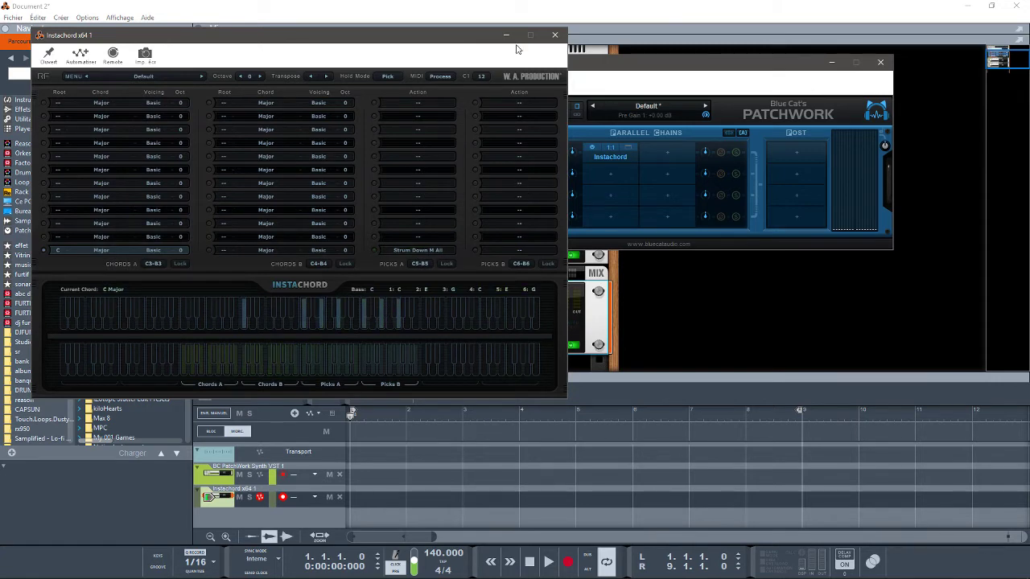
{"action": "left_click", "coordinate": [555, 34]}
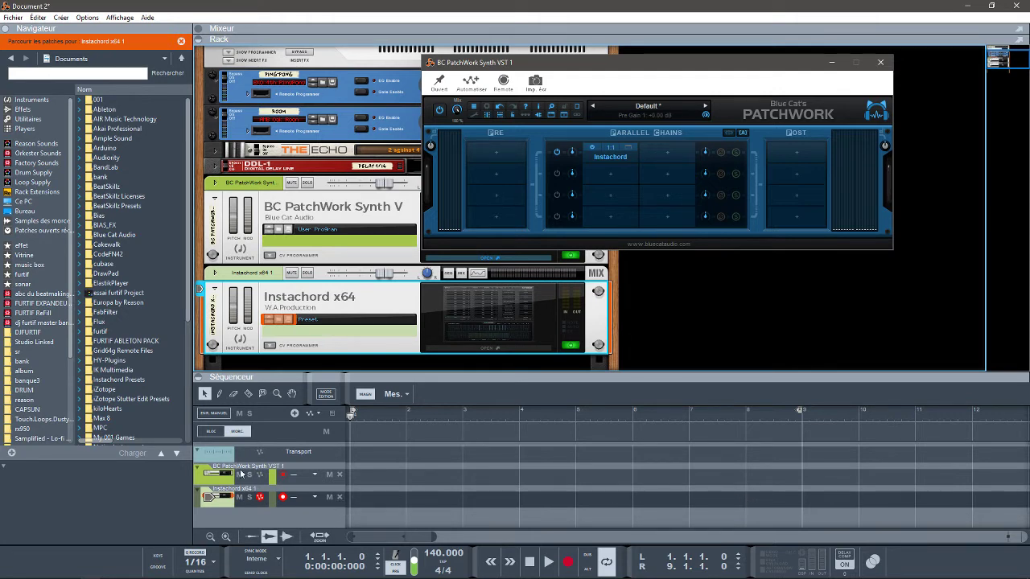
Remove the Instachord x64 track's note lane and delete the standalone Instachord x64 device group from the rack
{"action": "left_click", "coordinate": [338, 498]}
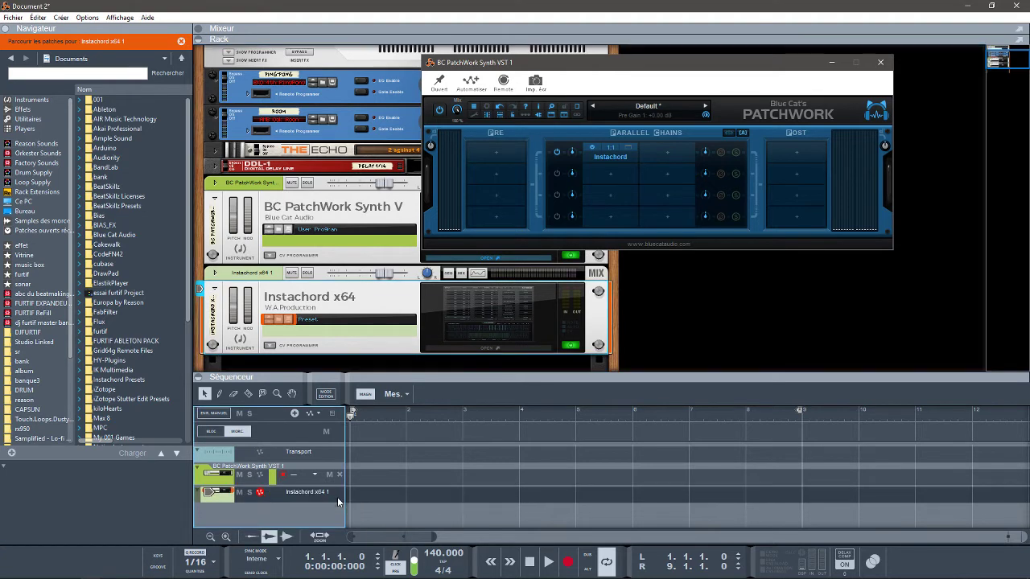
{"action": "left_click", "coordinate": [354, 303]}
{"action": "key", "text": "Delete"}
{"action": "key", "text": "Return"}
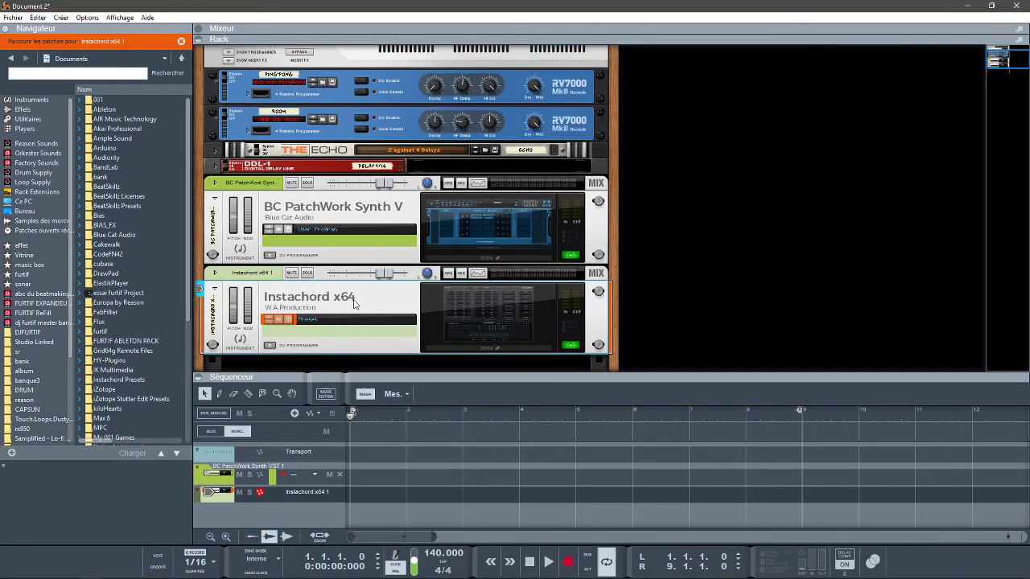
Open the BC PatchWork Synth editor and browse to the reason vst folder for a VST for the first parallel chain's second slot
{"action": "left_click", "coordinate": [443, 259]}
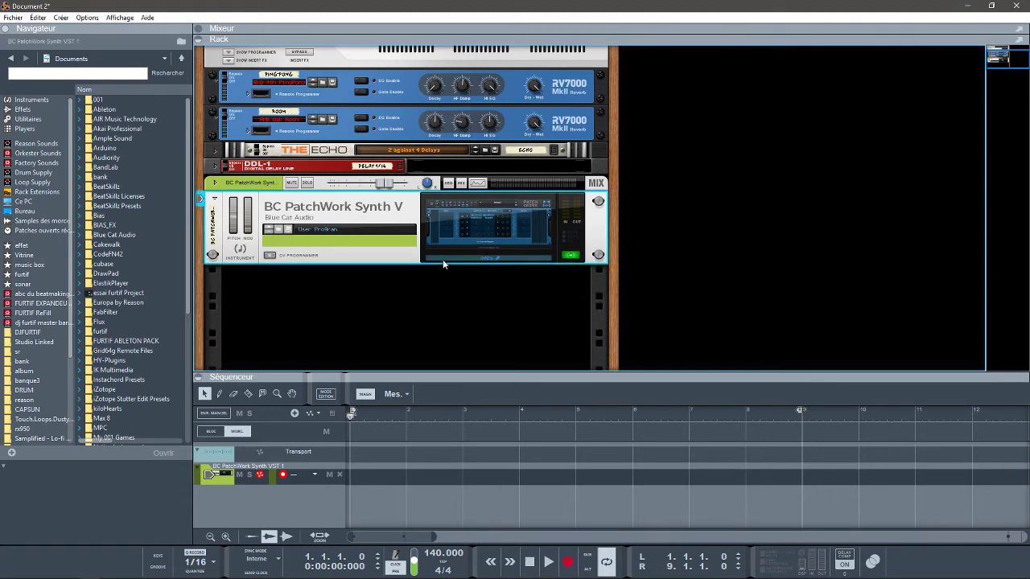
{"action": "left_click", "coordinate": [499, 251]}
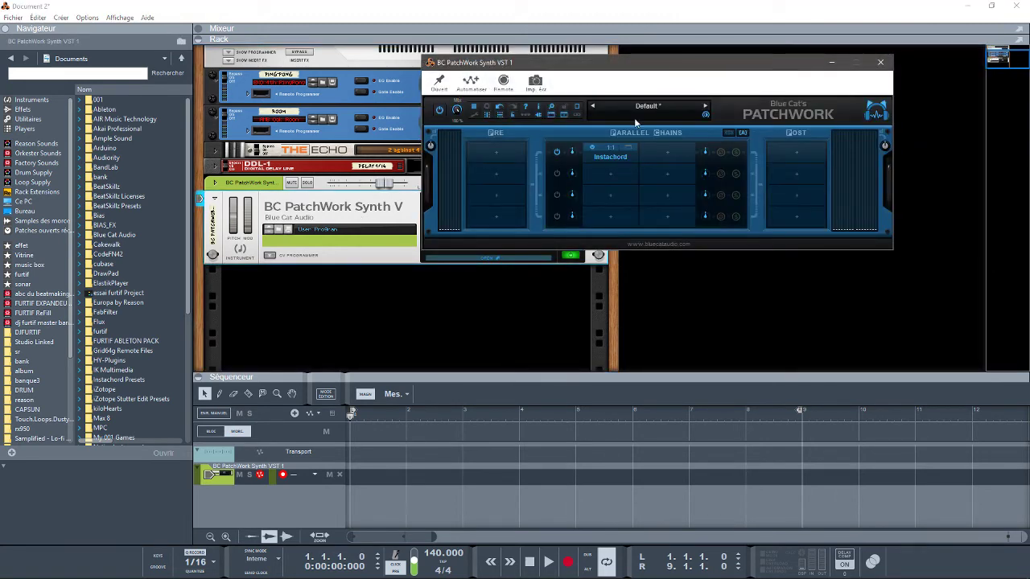
{"action": "left_click", "coordinate": [670, 156]}
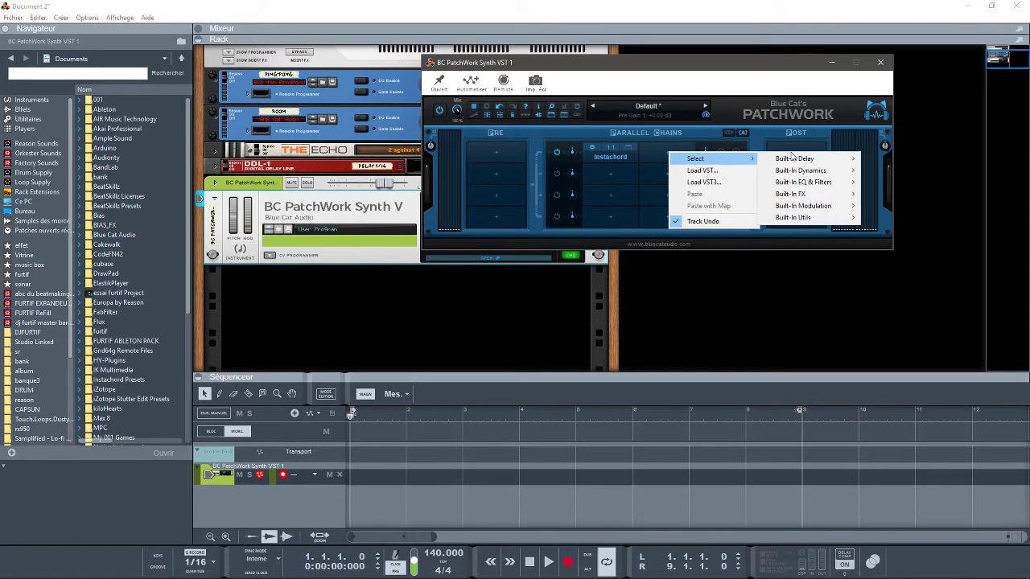
{"action": "left_click", "coordinate": [698, 171]}
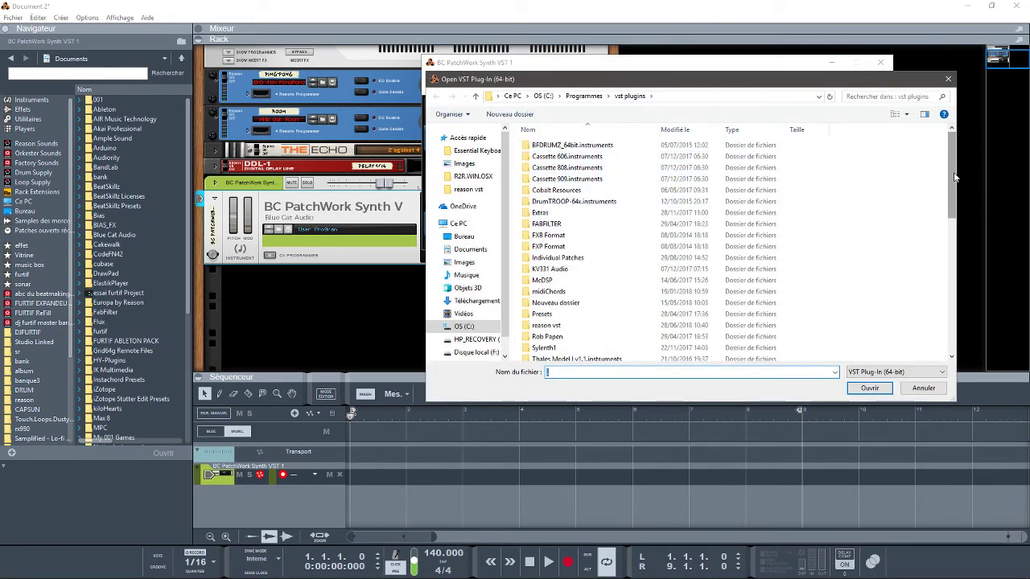
{"action": "scroll", "coordinate": [955, 182], "scroll_direction": "down", "scroll_amount": 1}
{"action": "double_click", "coordinate": [563, 322]}
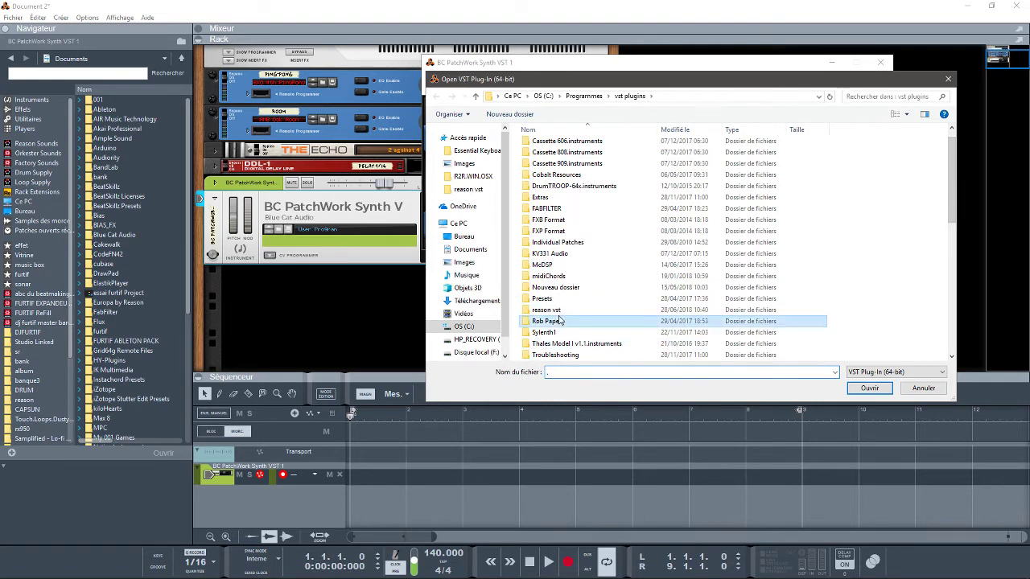
{"action": "left_click", "coordinate": [476, 97]}
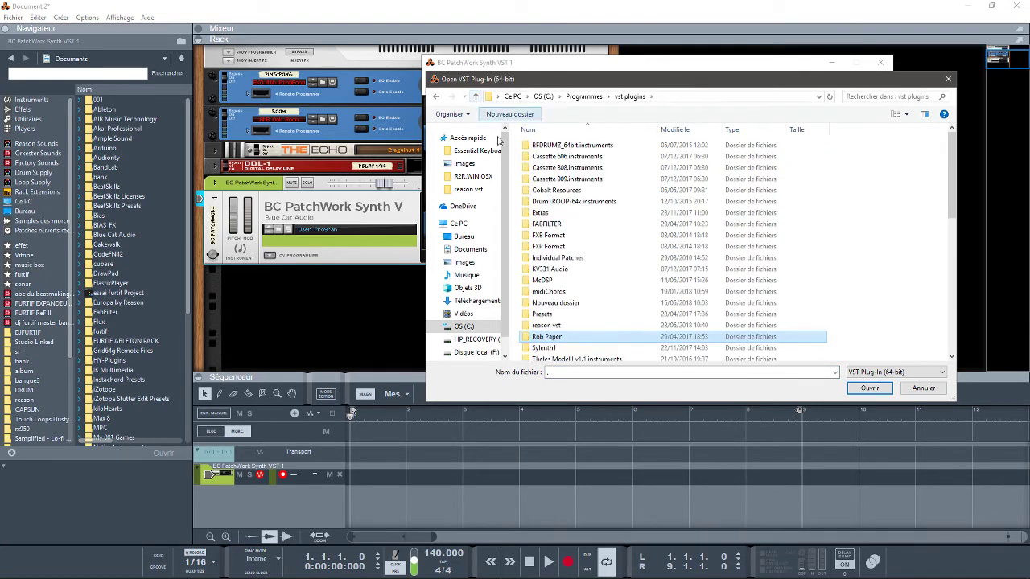
{"action": "left_click", "coordinate": [551, 325]}
{"action": "double_click", "coordinate": [551, 325]}
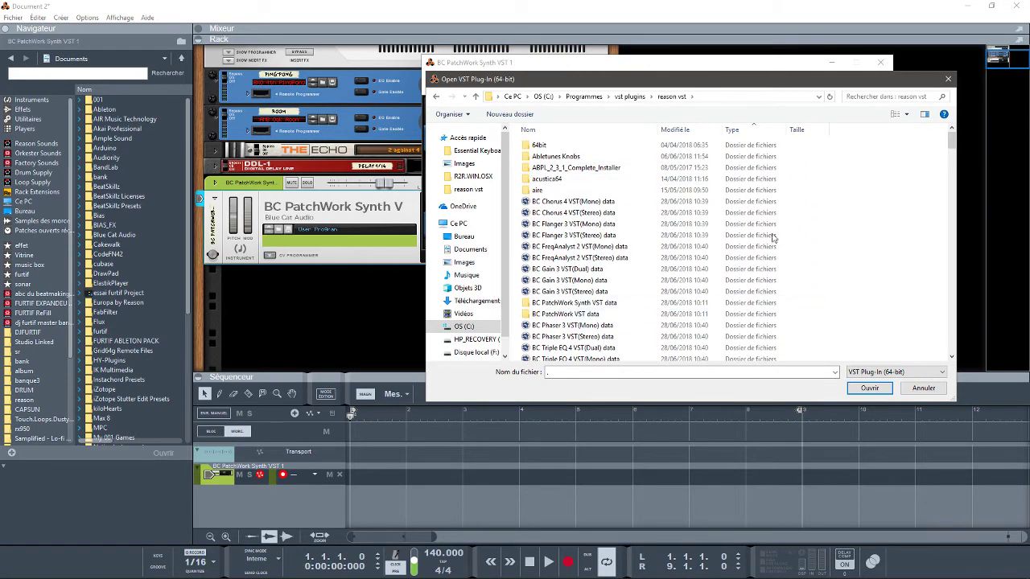
Load Essential Keyboard Collection.dll from the sonivox folder into that slot and minimise its editor
{"action": "left_click_drag", "start_coordinate": [952, 141], "coordinate": [966, 177]}
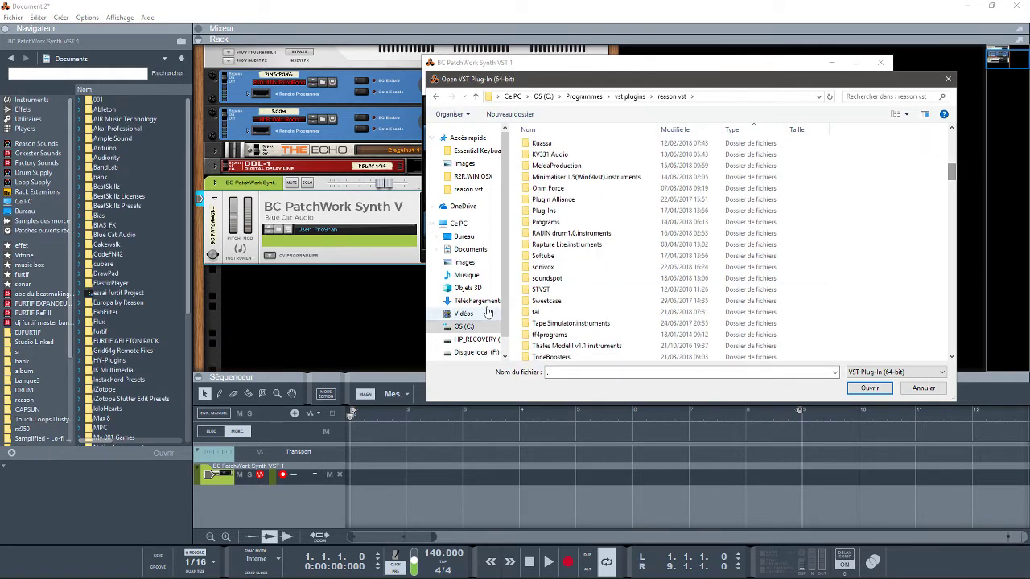
{"action": "double_click", "coordinate": [551, 268]}
{"action": "double_click", "coordinate": [556, 146]}
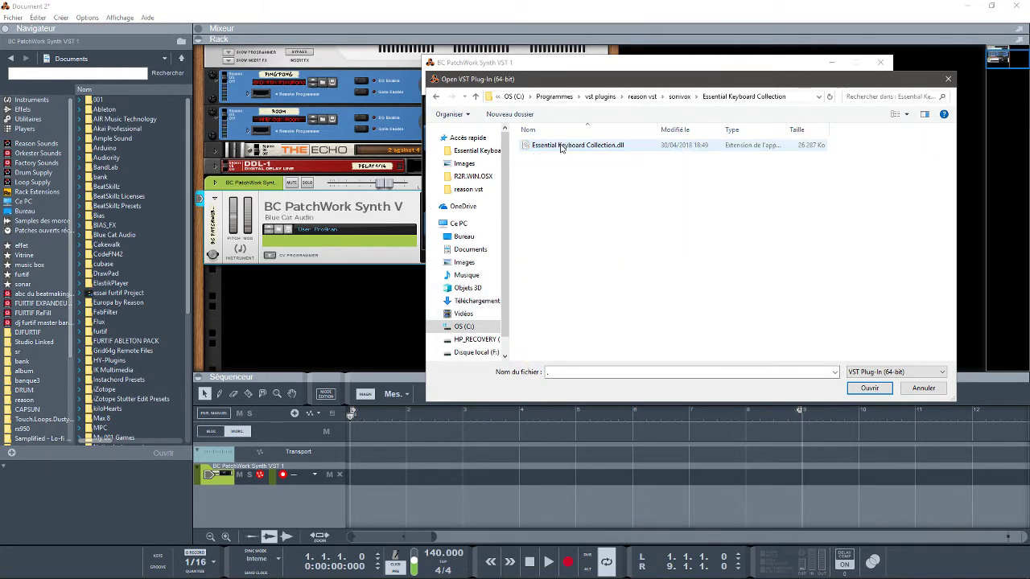
{"action": "left_click", "coordinate": [575, 149]}
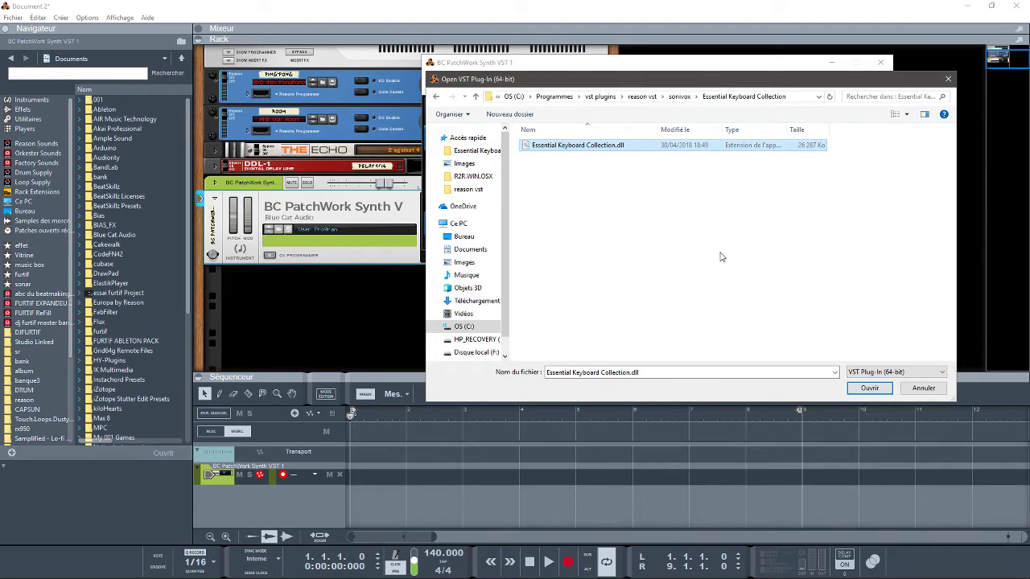
{"action": "left_click", "coordinate": [870, 388]}
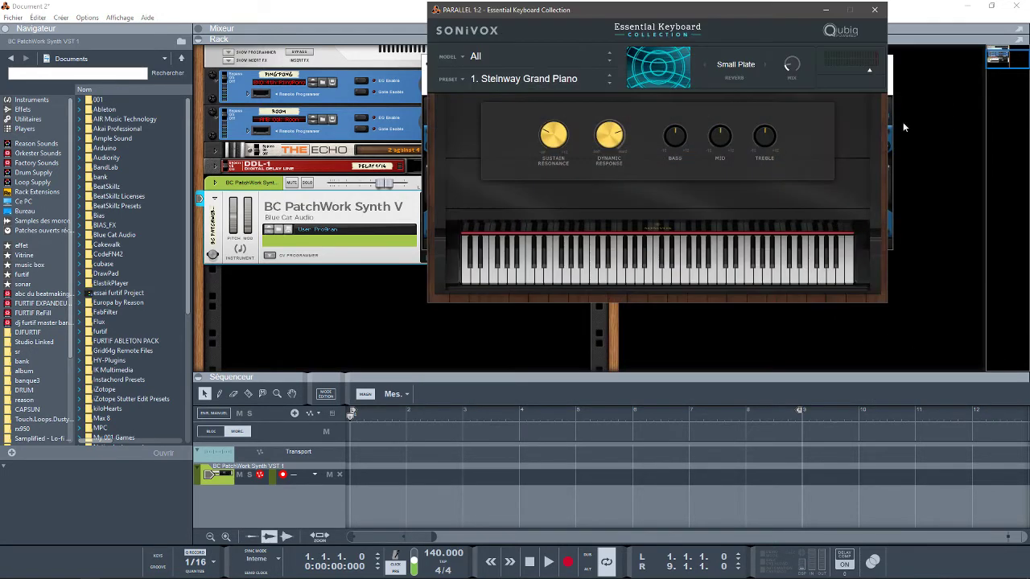
{"action": "left_click", "coordinate": [822, 14]}
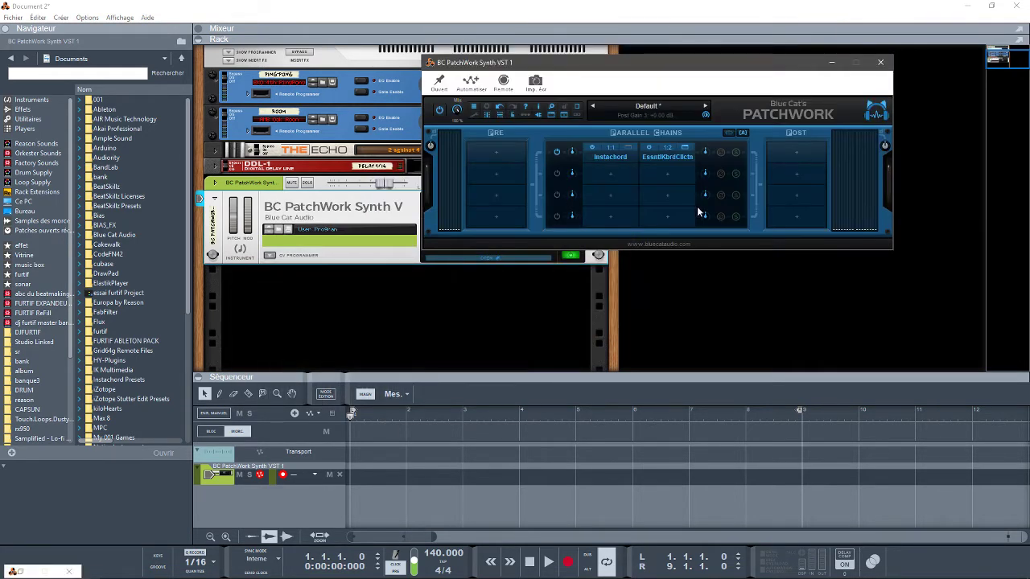
Route the MIDI output of Instachord in PatchWork's first parallel chain to Port A
{"action": "right_click", "coordinate": [616, 163]}
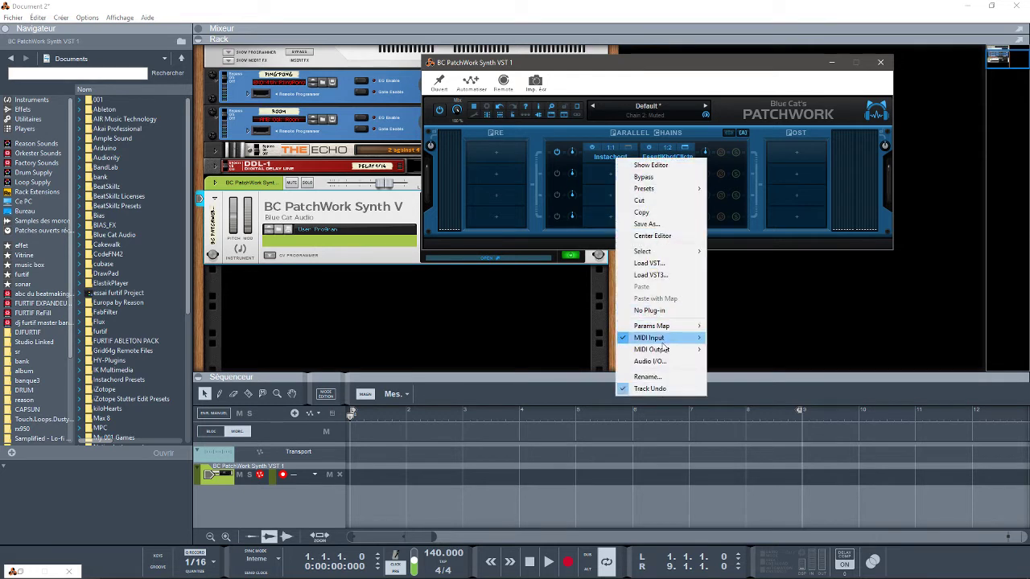
{"action": "mouse_move", "coordinate": [664, 338]}
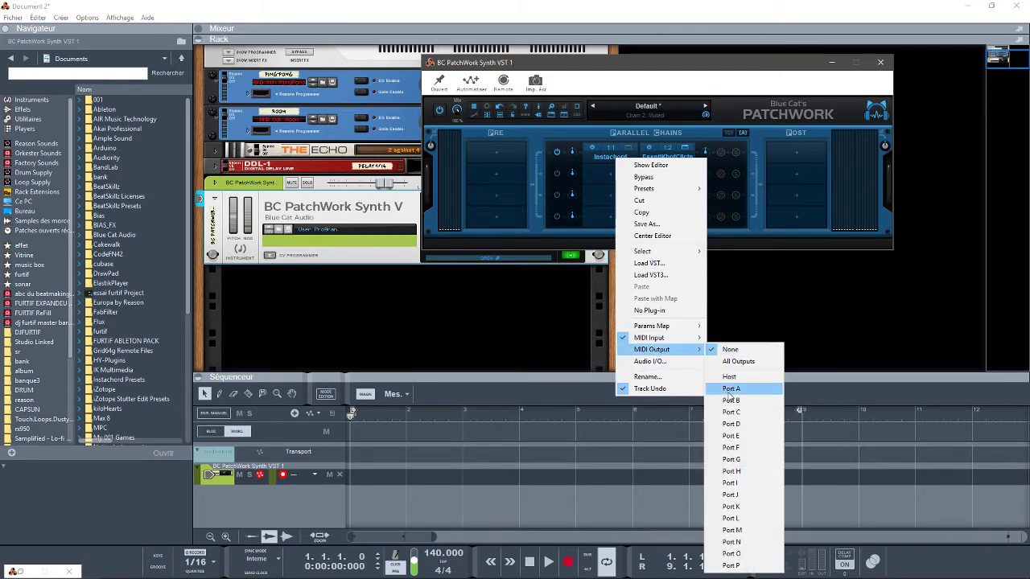
{"action": "left_click", "coordinate": [730, 392]}
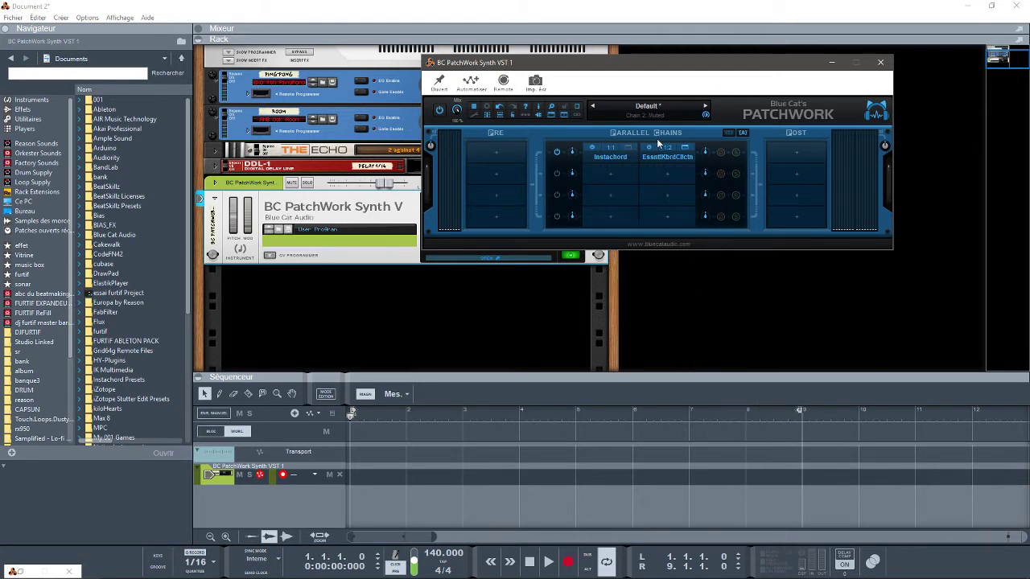
Set the Essential Keyboard Collection slot's MIDI input to receive Port A, Channel 1
{"action": "right_click", "coordinate": [664, 164]}
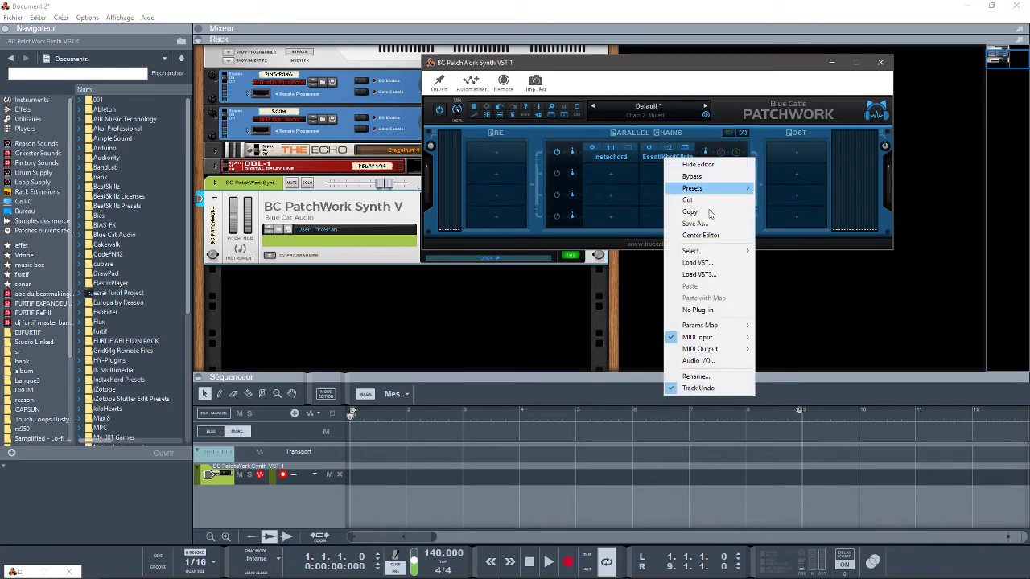
{"action": "mouse_move", "coordinate": [719, 338]}
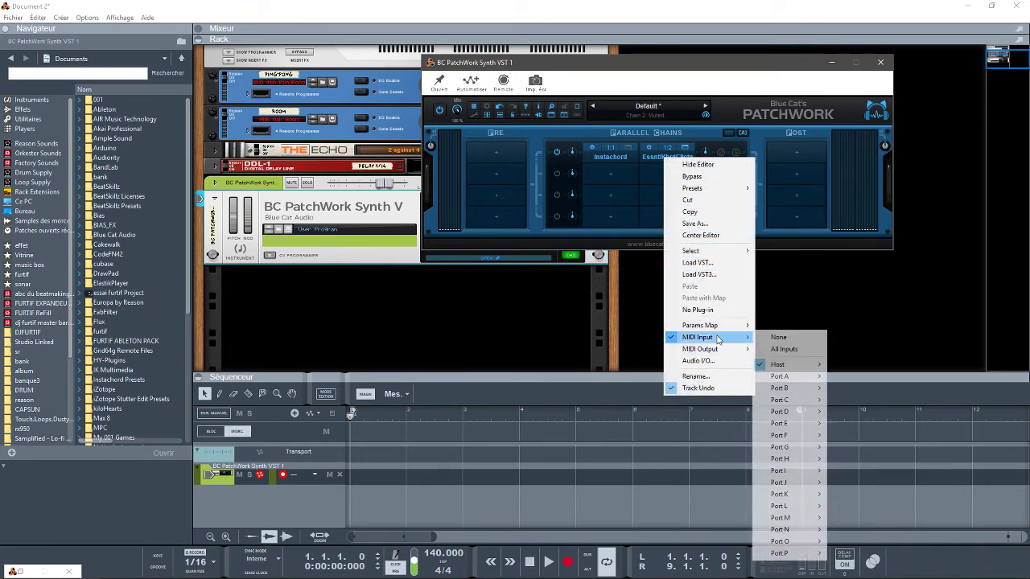
{"action": "mouse_move", "coordinate": [795, 380]}
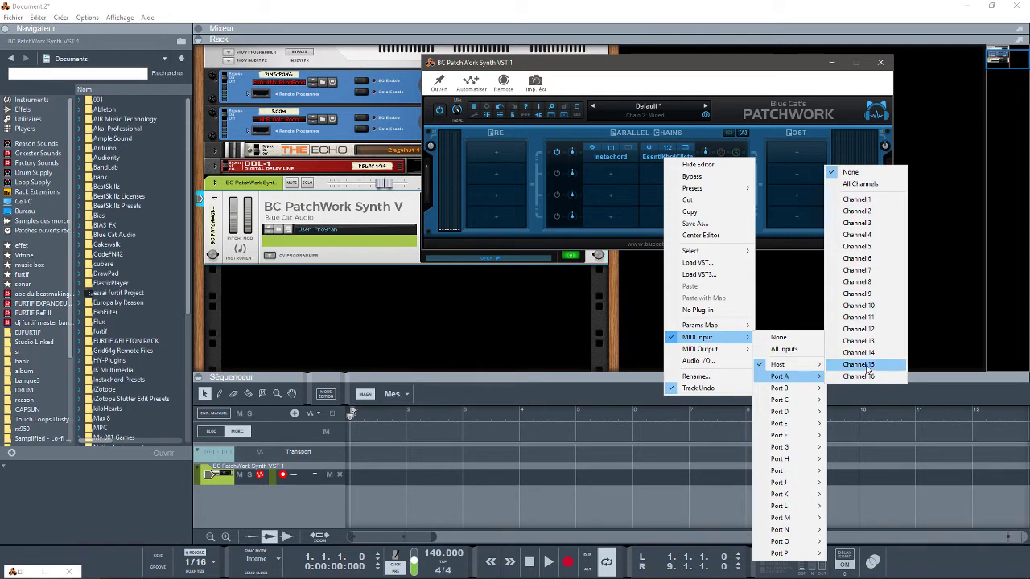
{"action": "left_click", "coordinate": [865, 201]}
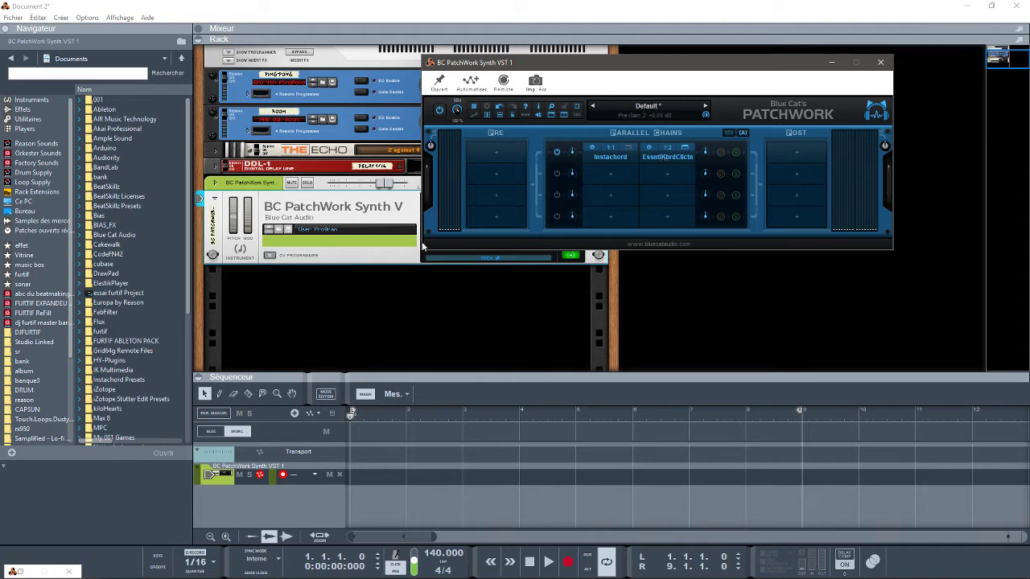
Show both plug-in editors, load Instachord's WA Chord 2 - Basic C Major Chords preset and move its window clear of the keyboard editor
{"action": "left_click", "coordinate": [447, 258]}
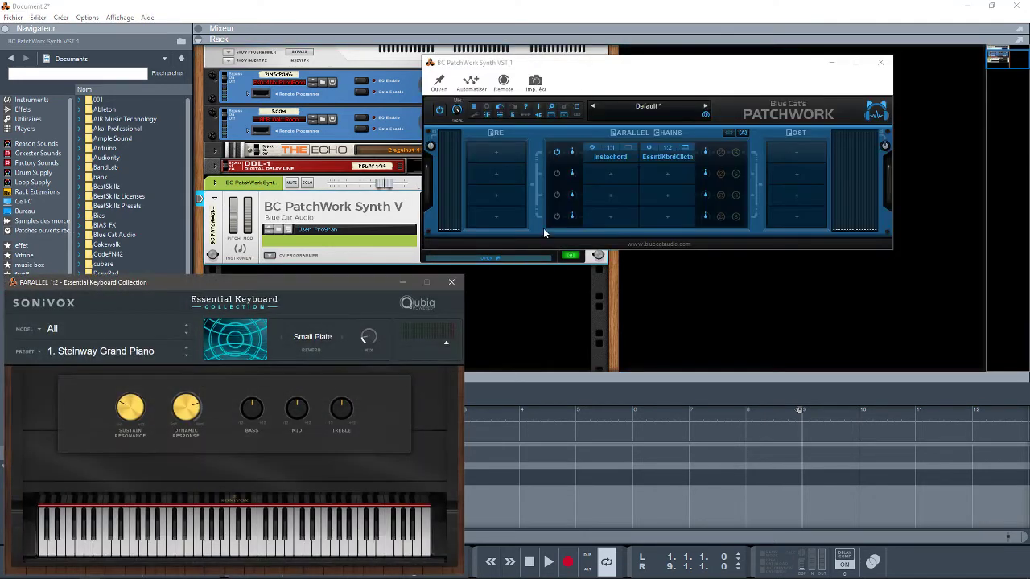
{"action": "left_click", "coordinate": [630, 152]}
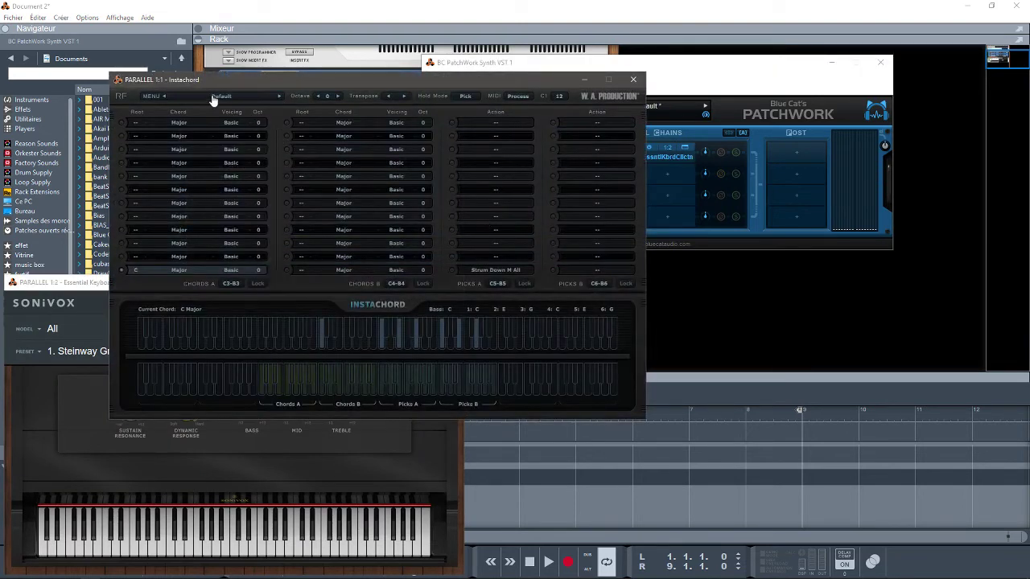
{"action": "left_click", "coordinate": [216, 97]}
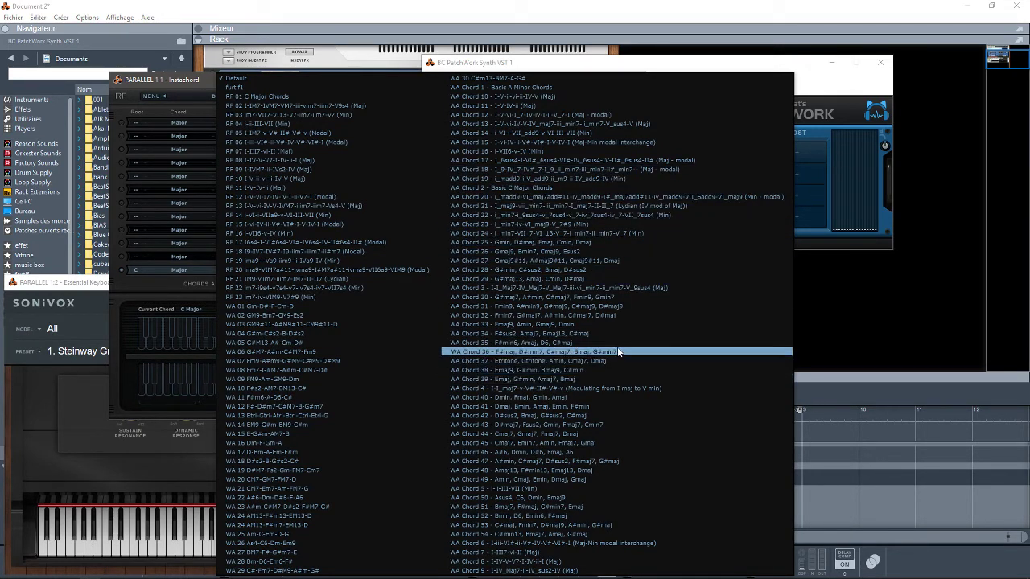
{"action": "left_click", "coordinate": [581, 190]}
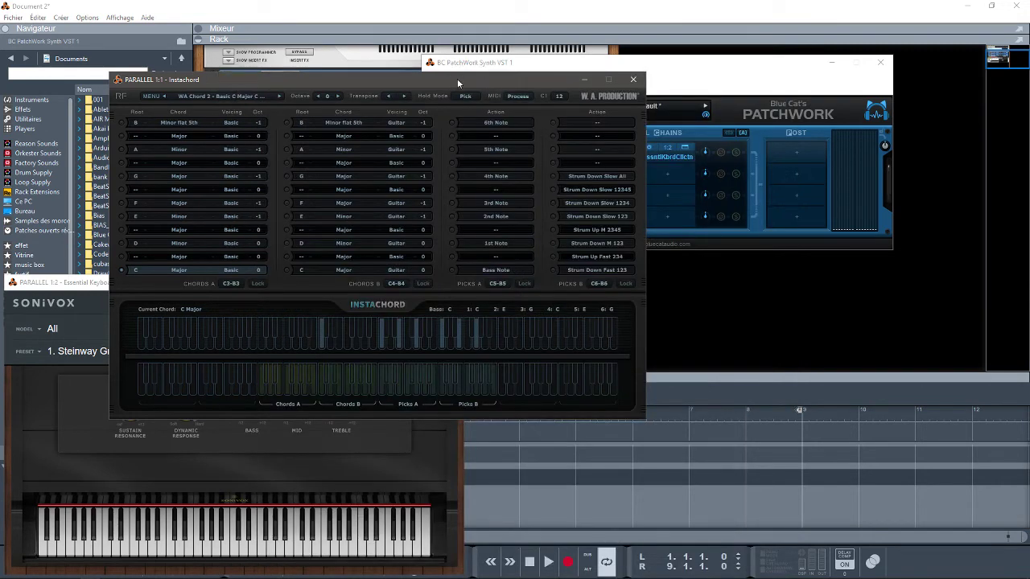
{"action": "left_click_drag", "start_coordinate": [457, 78], "coordinate": [697, 58]}
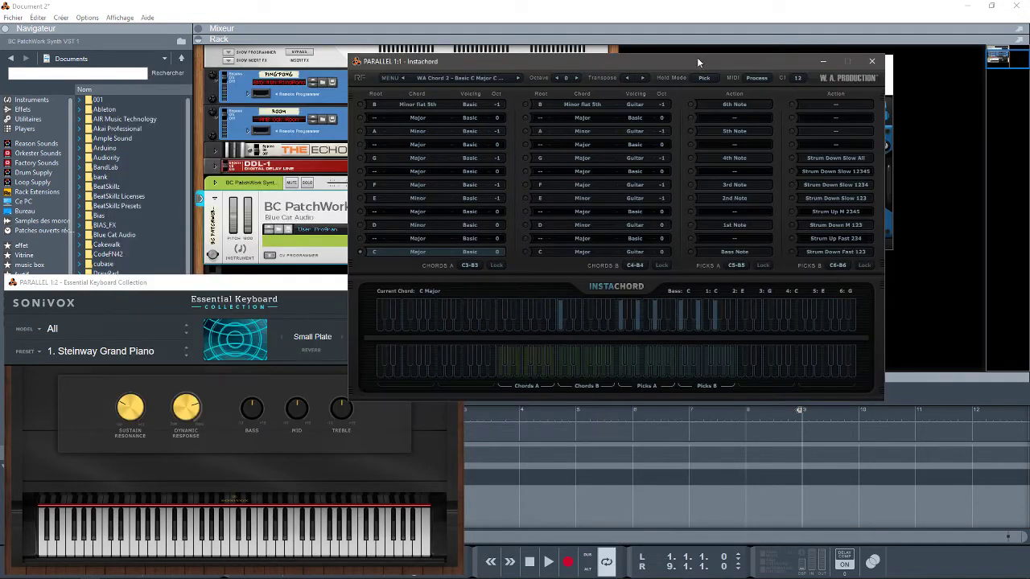
Set the Essential Keyboard Collection model to Rhodes Mark 1 and close its editor
{"action": "left_click", "coordinate": [288, 375]}
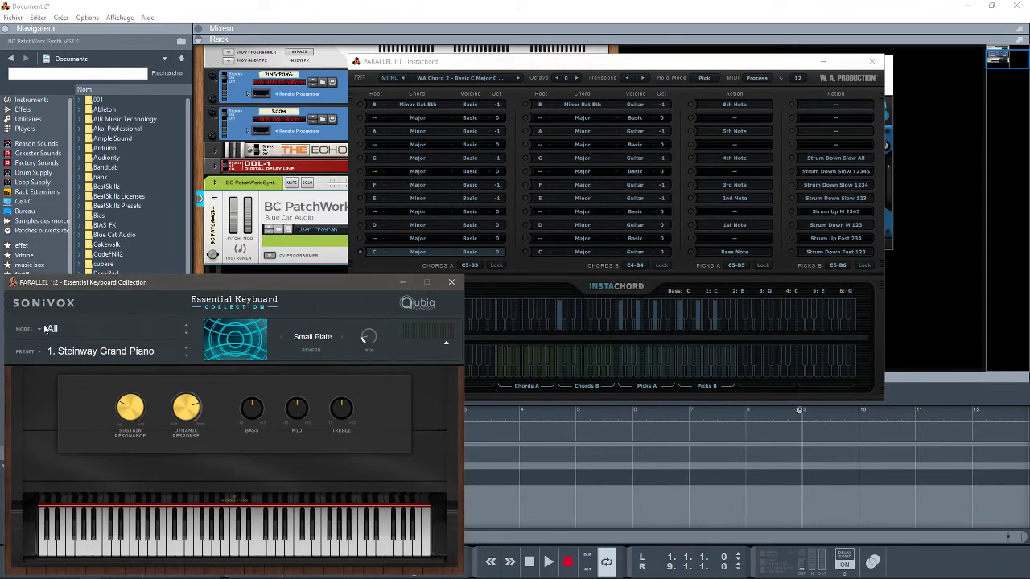
{"action": "left_click", "coordinate": [71, 338]}
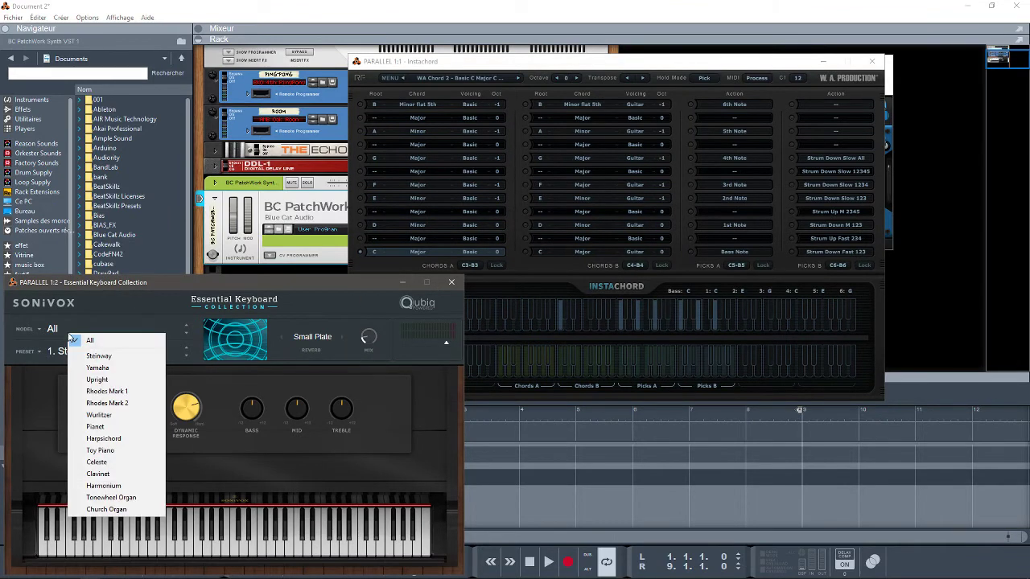
{"action": "left_click", "coordinate": [115, 393]}
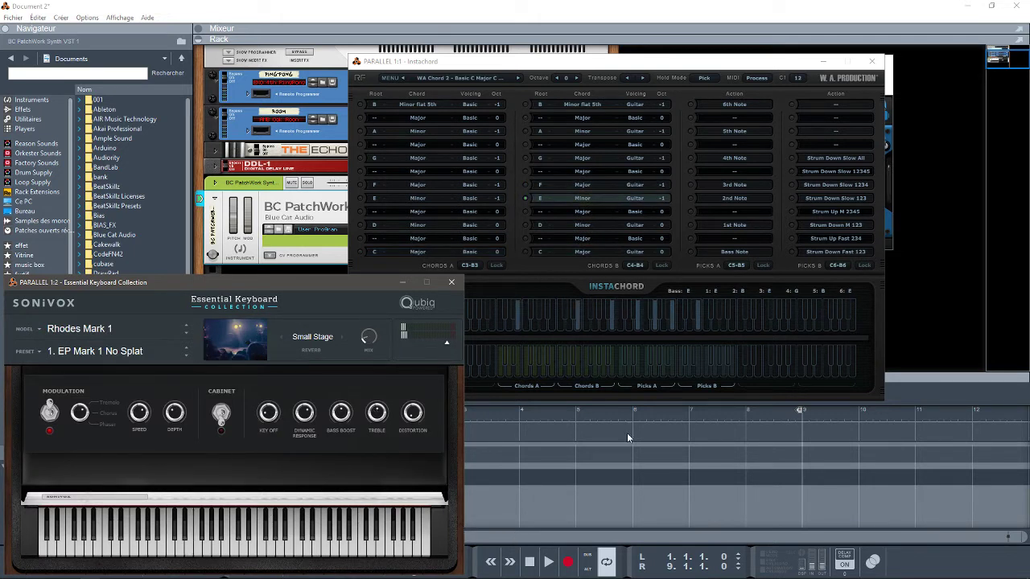
{"action": "left_click", "coordinate": [450, 285]}
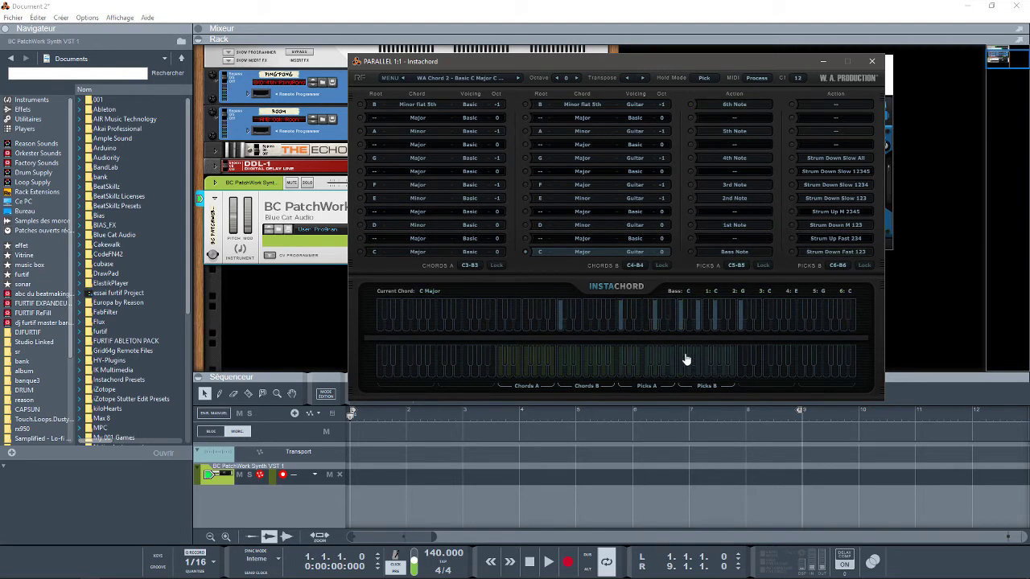
Assign Instachord's Chords B key range to C1-B1 and its Chords A key range to C4-B4
{"action": "left_click", "coordinate": [634, 271]}
{"action": "left_click", "coordinate": [612, 275]}
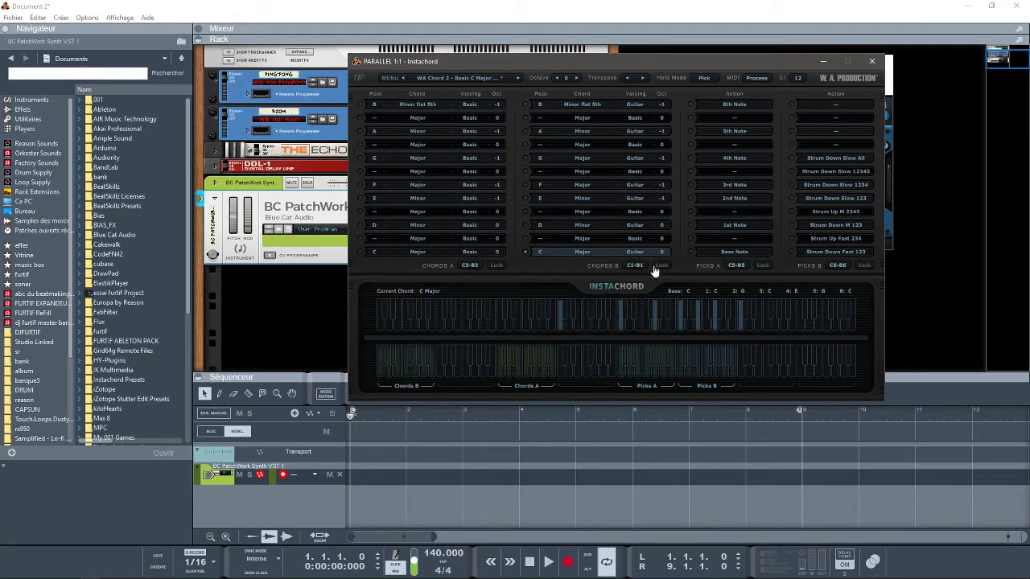
{"action": "left_click", "coordinate": [470, 267]}
{"action": "left_click", "coordinate": [486, 299]}
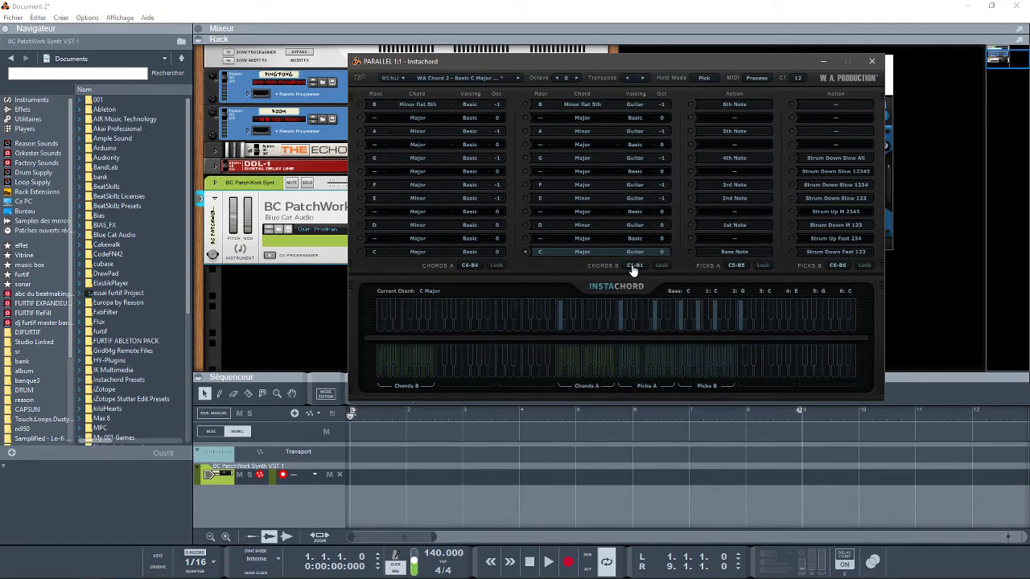
Set Instachord's Picks A key range to C2-B2, and try C3-B3 for Picks B before setting it to C5-B5
{"action": "left_click", "coordinate": [733, 266]}
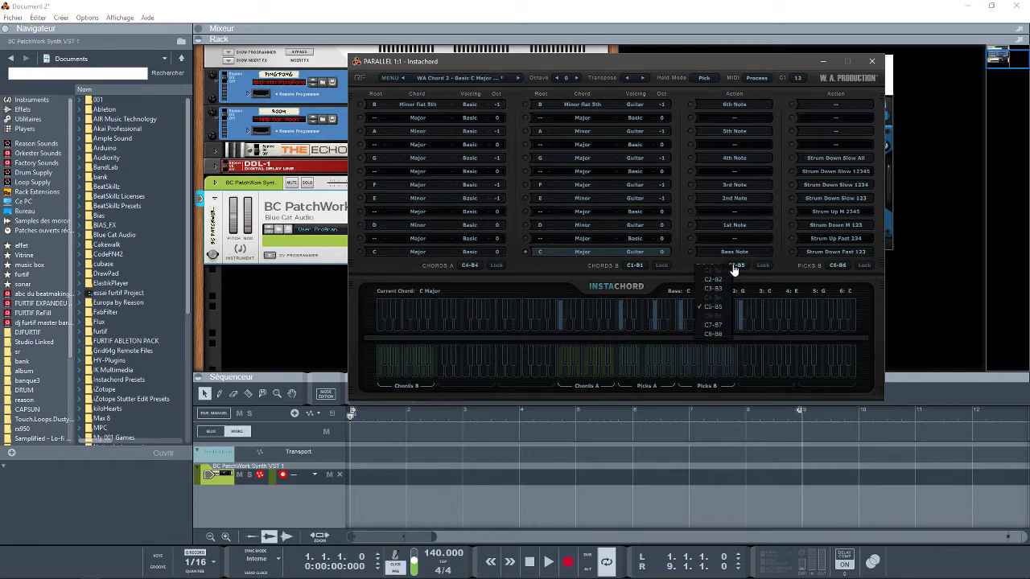
{"action": "left_click", "coordinate": [714, 280]}
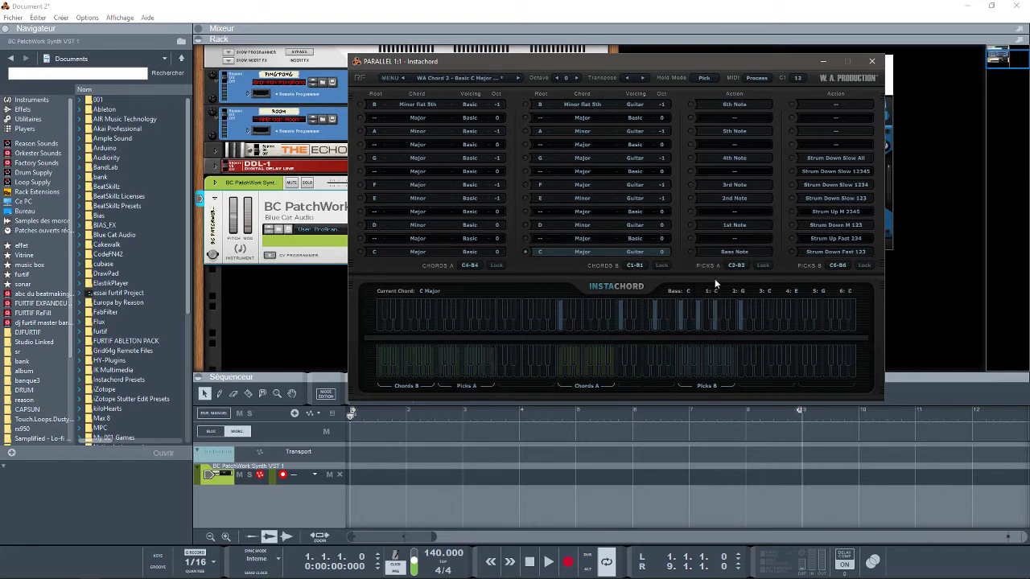
{"action": "left_click", "coordinate": [837, 266]}
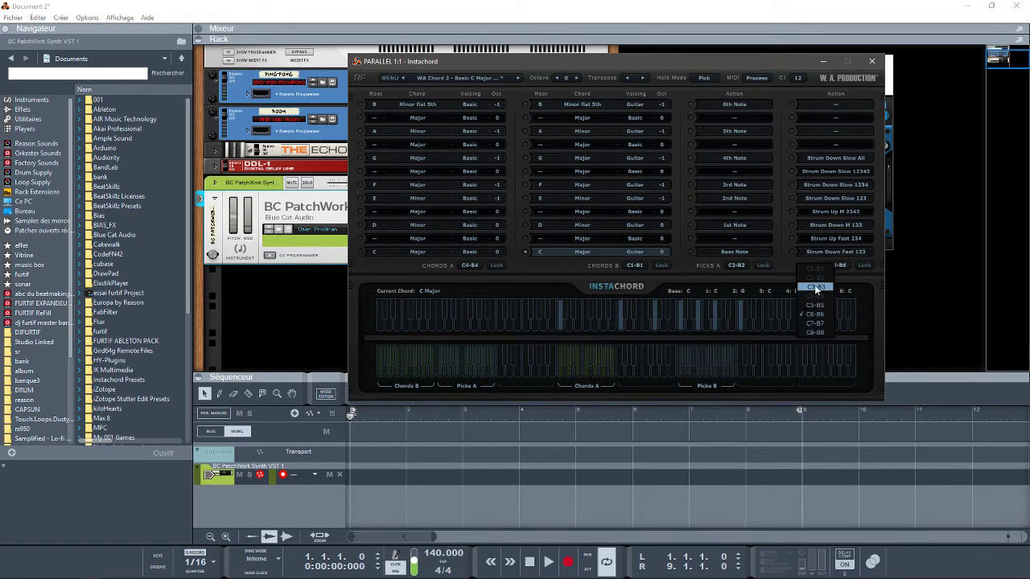
{"action": "left_click", "coordinate": [816, 287]}
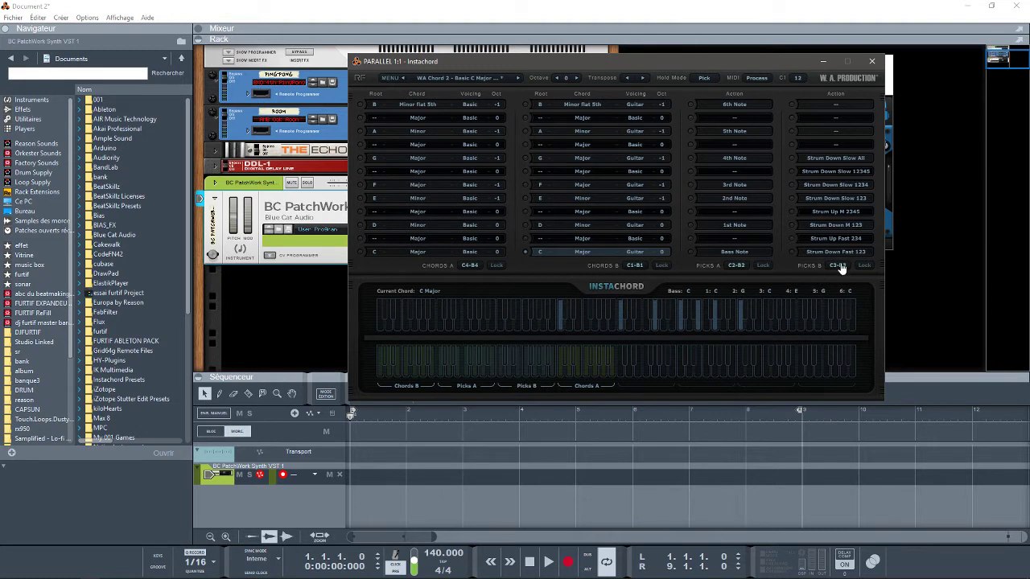
{"action": "left_click", "coordinate": [840, 266]}
{"action": "left_click", "coordinate": [825, 313]}
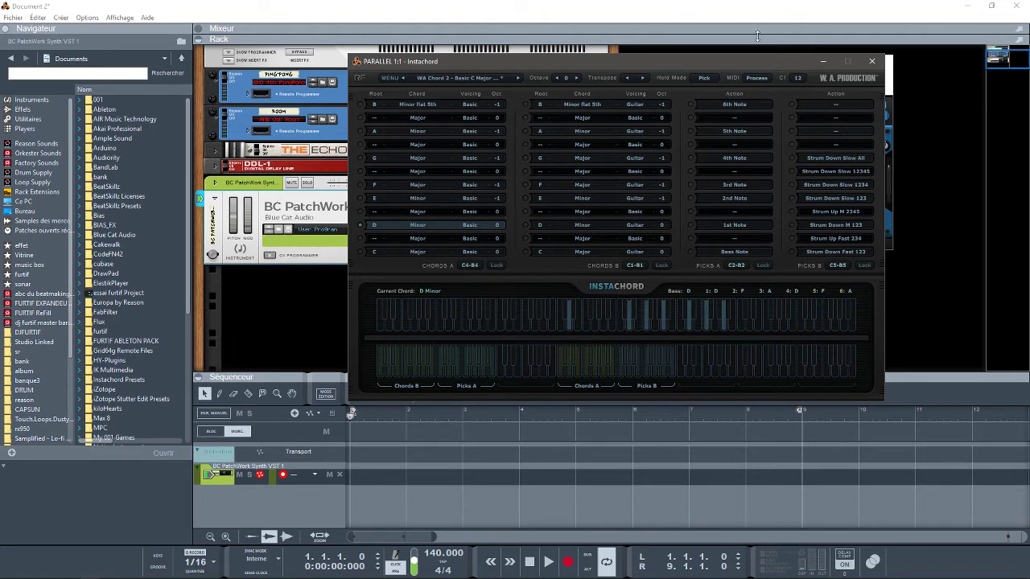
Show the Essential Keyboard Collection editor and arrange it side by side with the Instachord editor
{"action": "left_click_drag", "start_coordinate": [724, 58], "coordinate": [384, 84]}
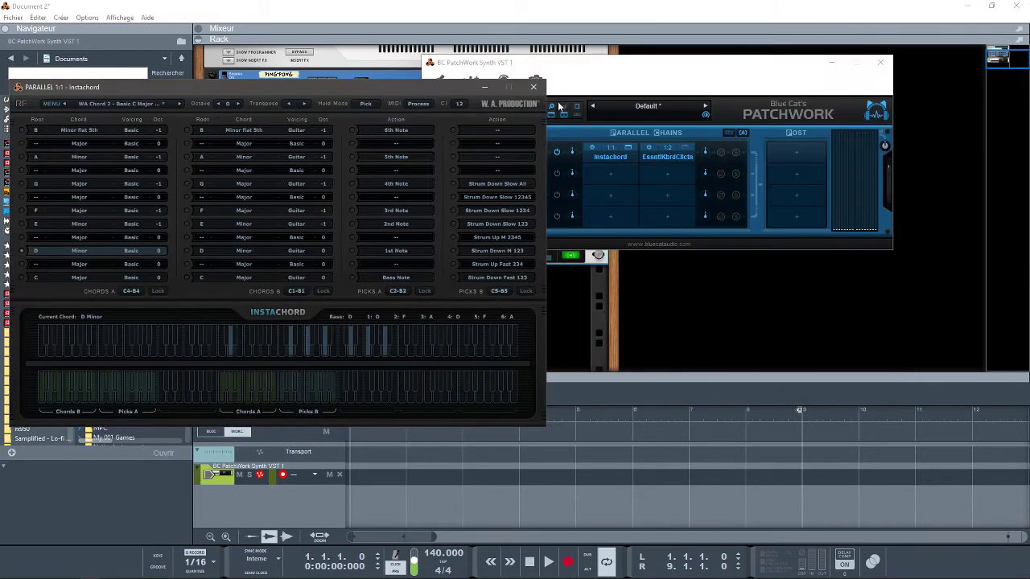
{"action": "left_click", "coordinate": [685, 151]}
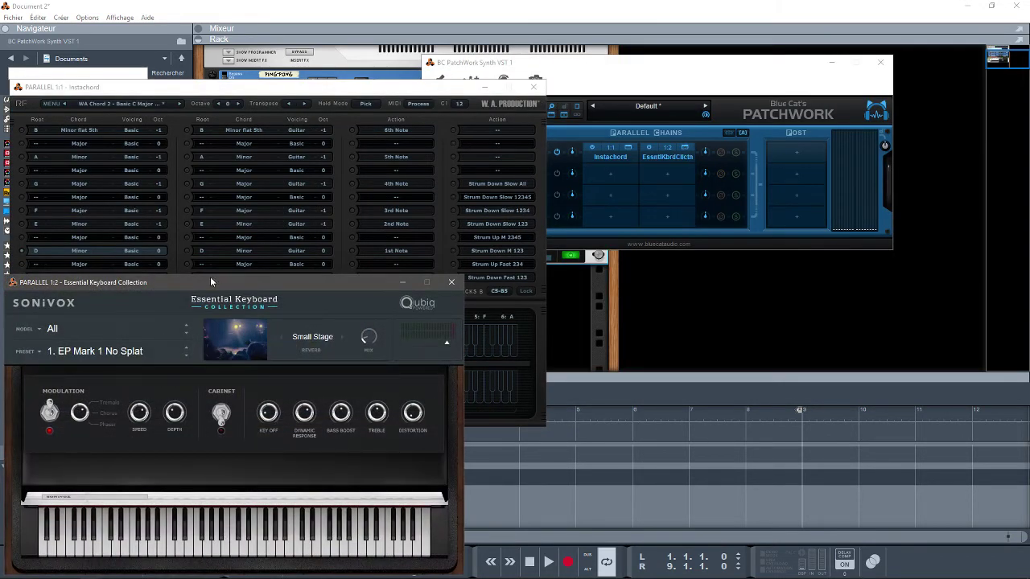
{"action": "left_click_drag", "start_coordinate": [210, 282], "coordinate": [747, 199]}
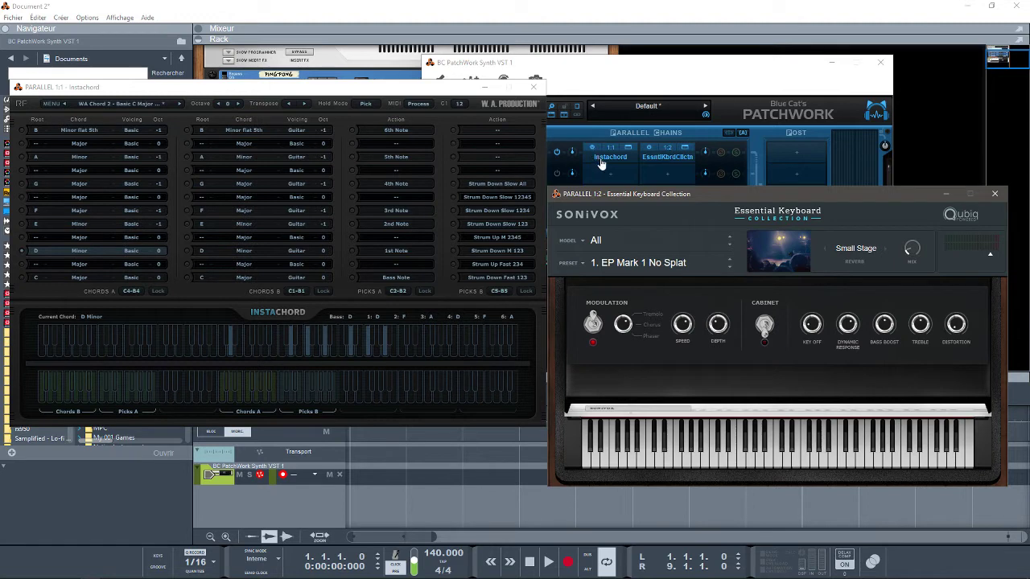
Close both plug-in editors and load the built-in Sweep Filter modulation effect into the first Post slot
{"action": "left_click", "coordinate": [801, 154]}
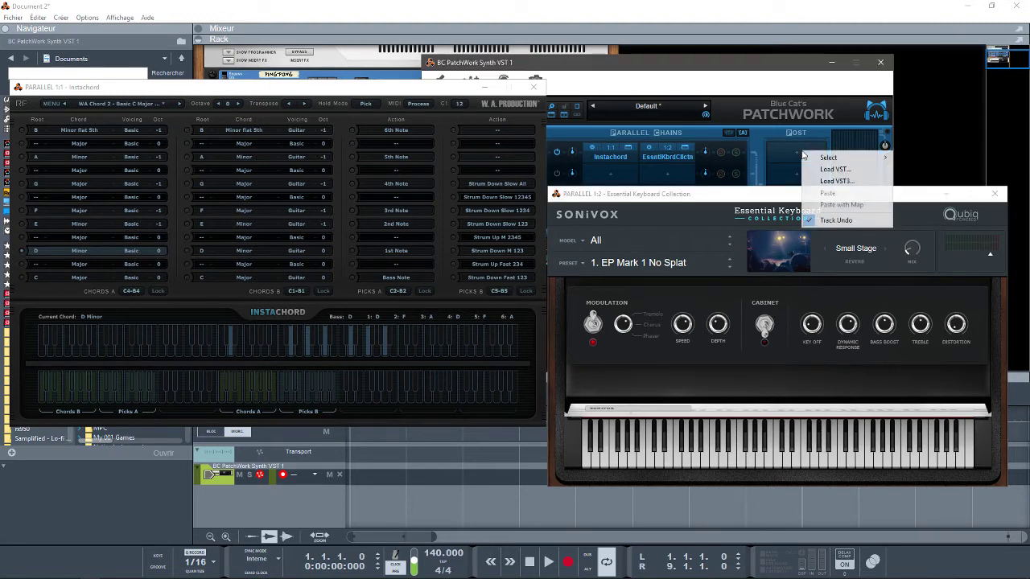
{"action": "left_click", "coordinate": [534, 86]}
{"action": "left_click", "coordinate": [995, 194]}
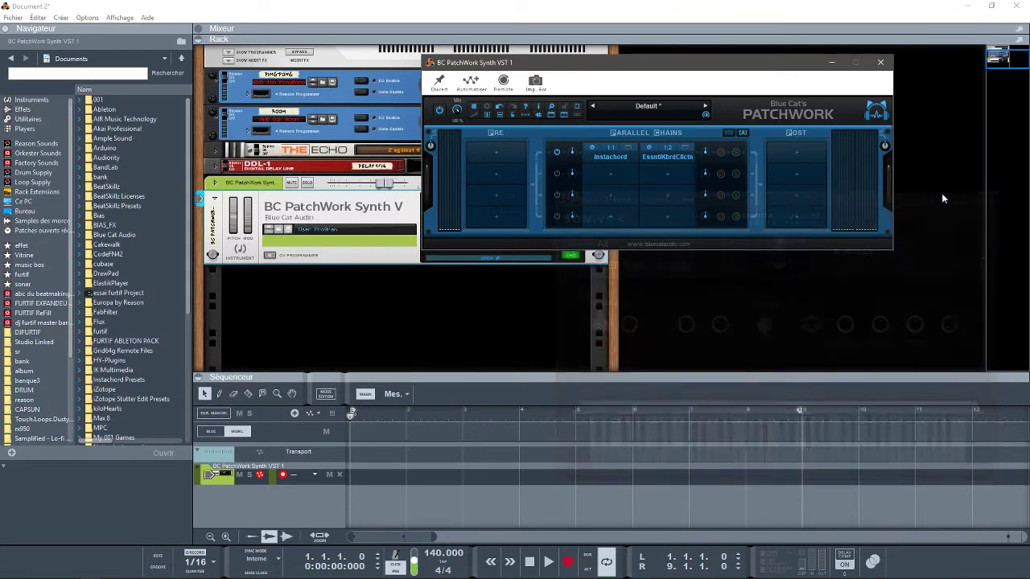
{"action": "left_click", "coordinate": [796, 155]}
{"action": "mouse_move", "coordinate": [824, 159]}
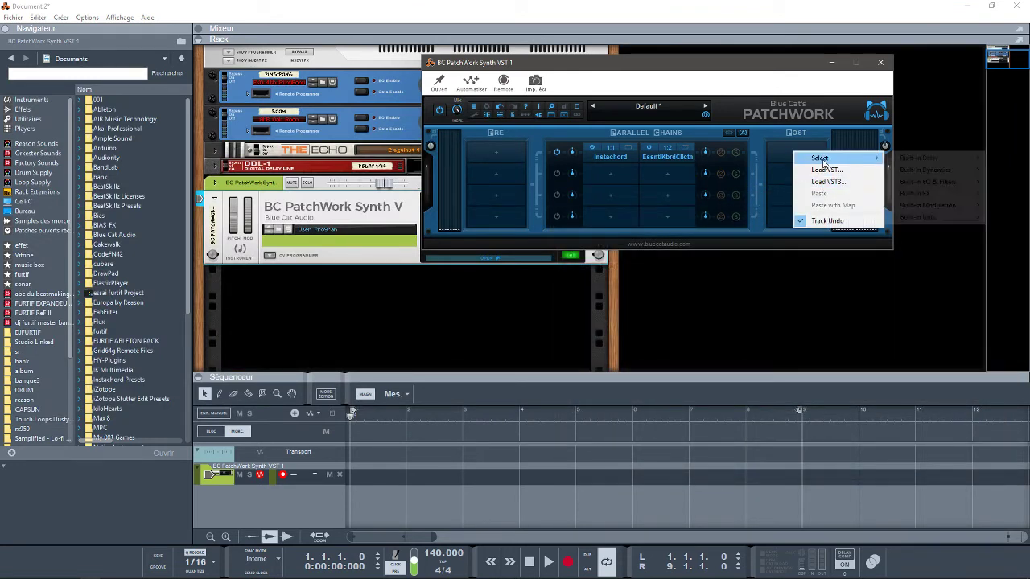
{"action": "mouse_move", "coordinate": [949, 196]}
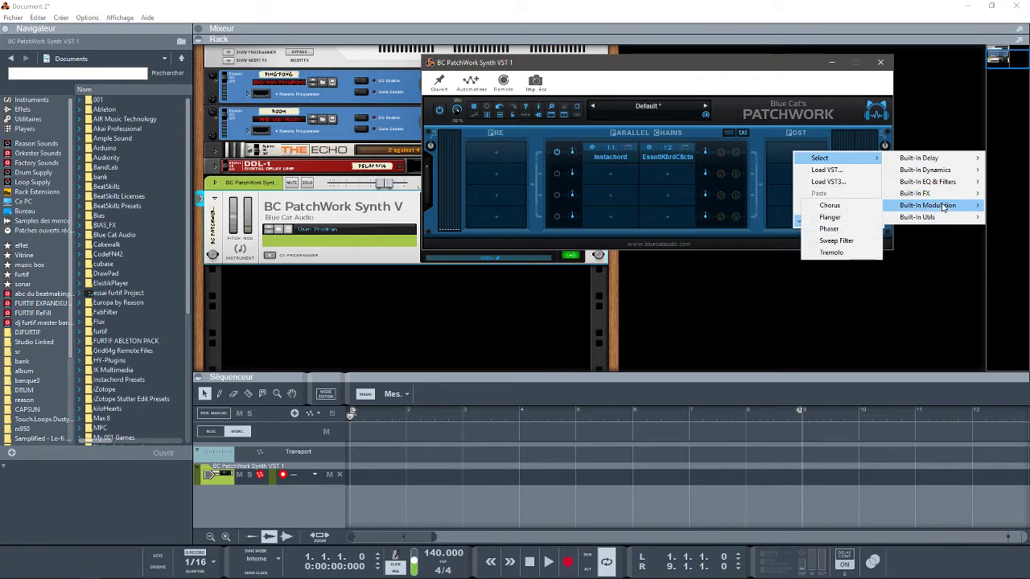
{"action": "left_click", "coordinate": [838, 241]}
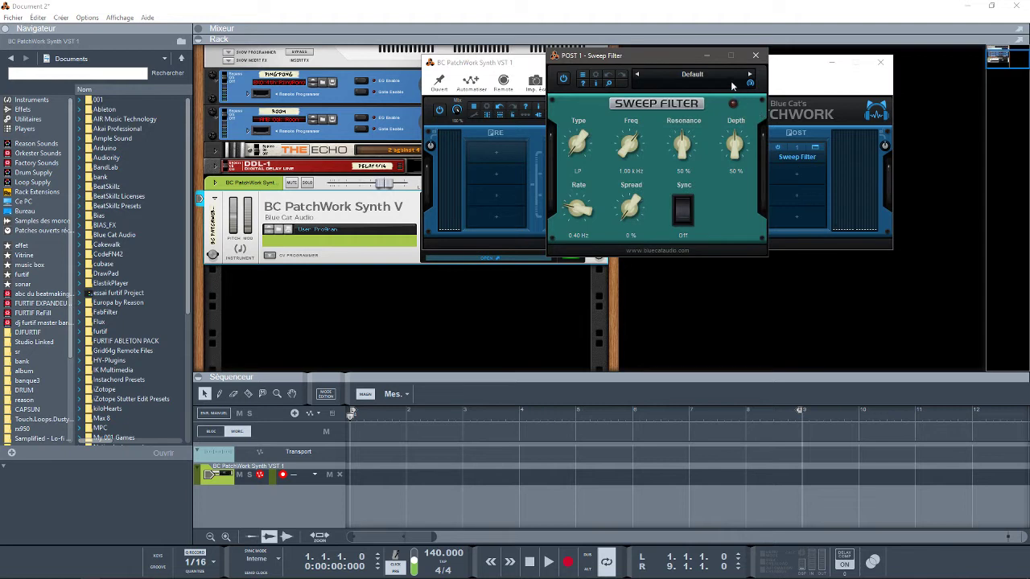
Load the Sweep Filter's BP Wah 1_8th factory preset and close its editor
{"action": "left_click", "coordinate": [712, 77]}
{"action": "mouse_move", "coordinate": [765, 80]}
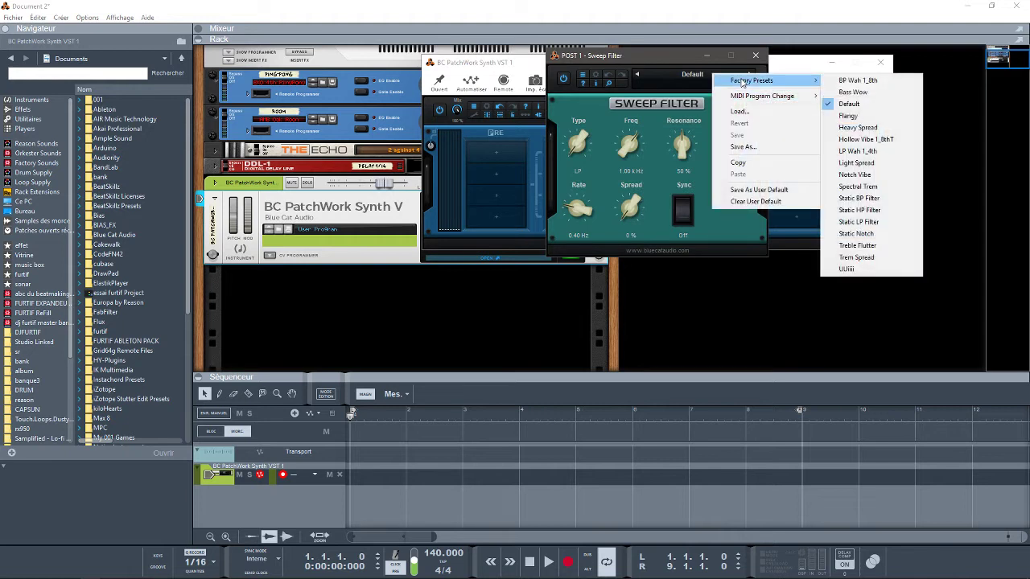
{"action": "left_click", "coordinate": [862, 82]}
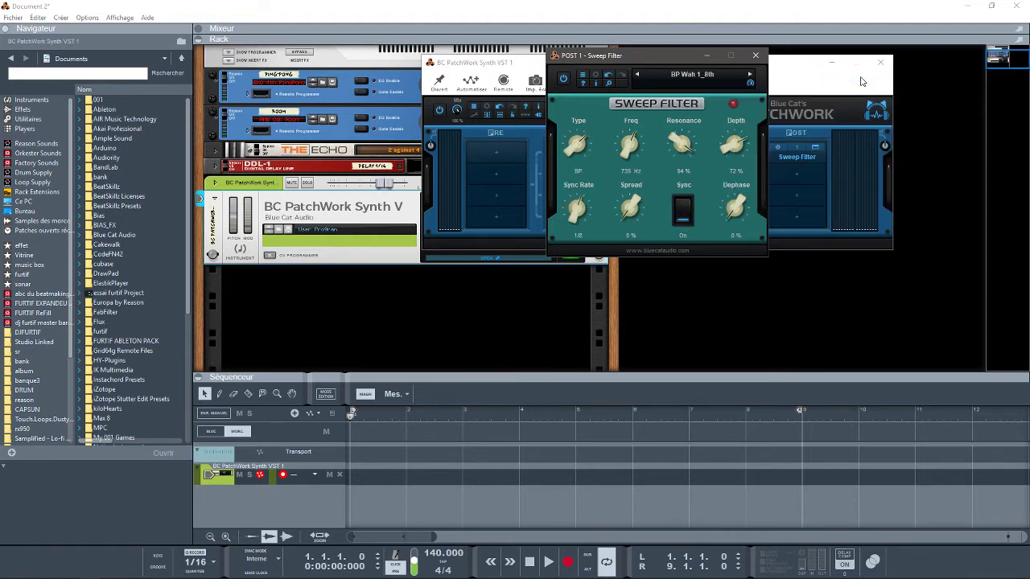
{"action": "left_click", "coordinate": [754, 57]}
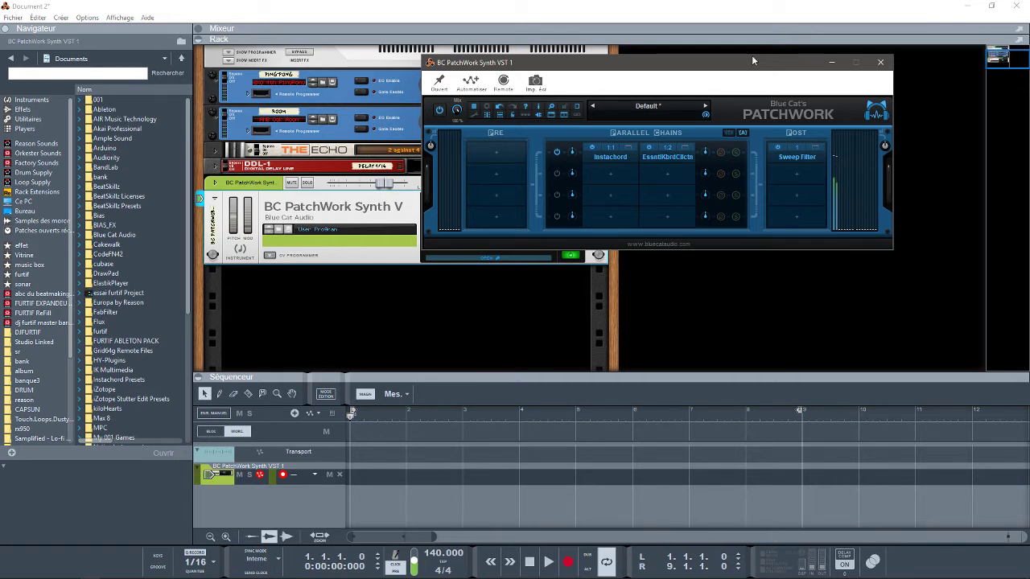
Reopen the Instachord editor and review the Sweep Filter's settings clear of the chain slots, closing the filter editor when done
{"action": "right_click", "coordinate": [610, 154]}
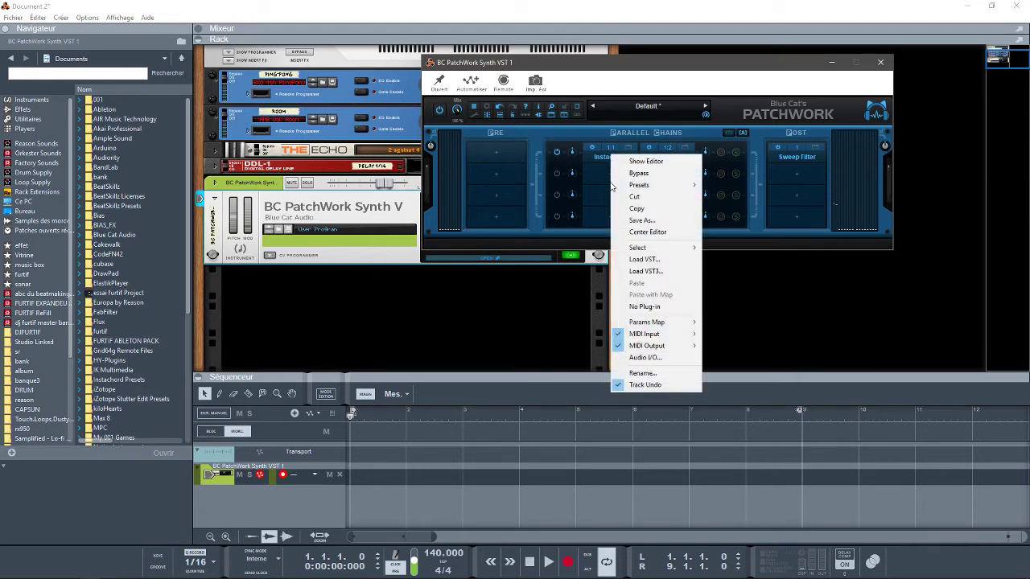
{"action": "left_click", "coordinate": [629, 149]}
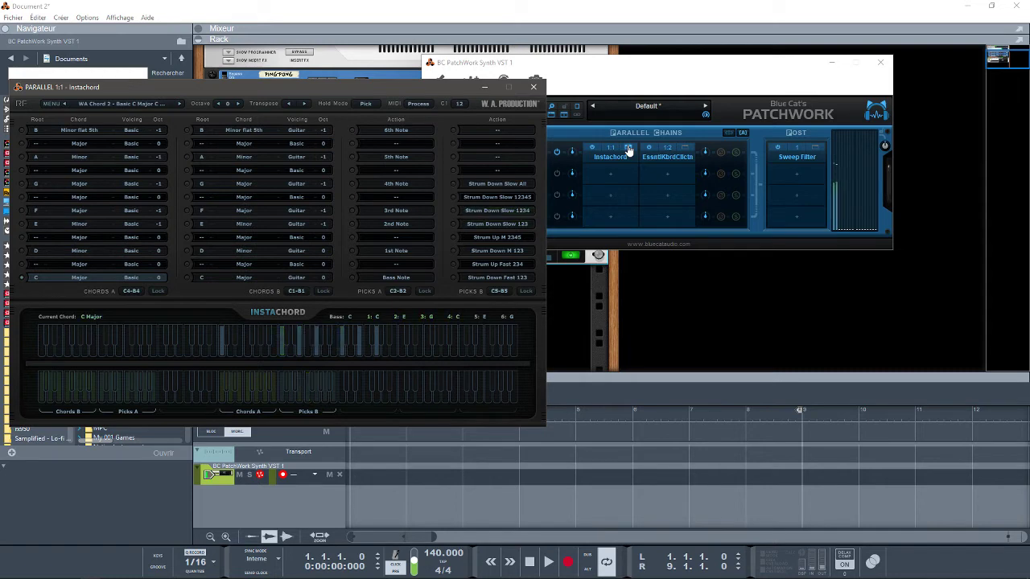
{"action": "left_click", "coordinate": [815, 148]}
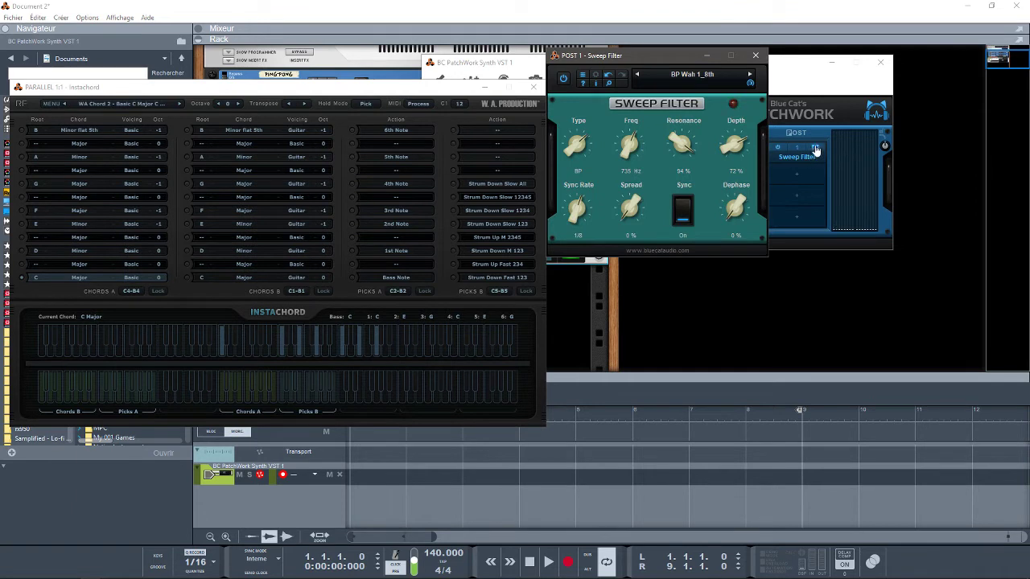
{"action": "left_click_drag", "start_coordinate": [687, 60], "coordinate": [839, 110]}
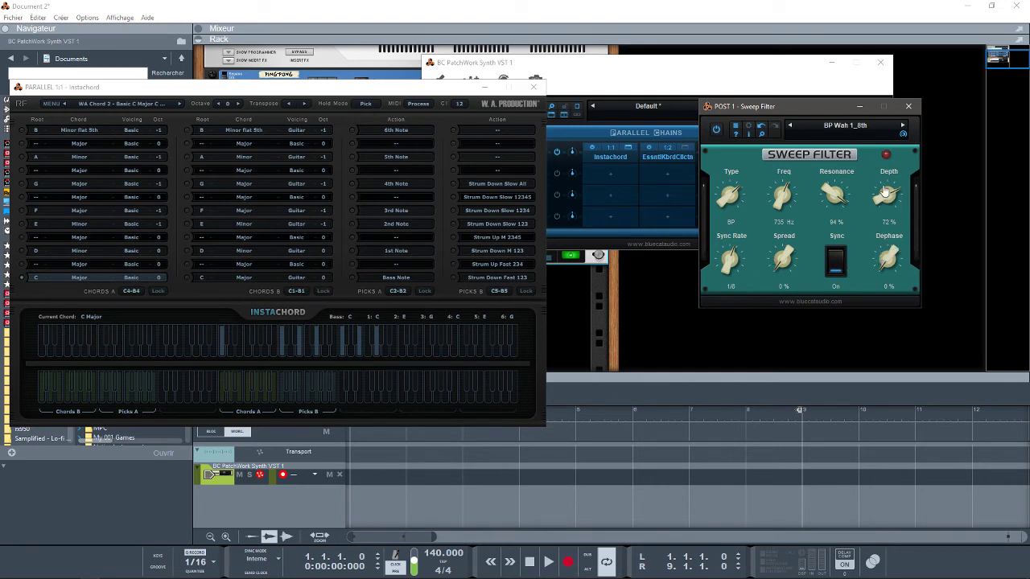
{"action": "left_click", "coordinate": [909, 106]}
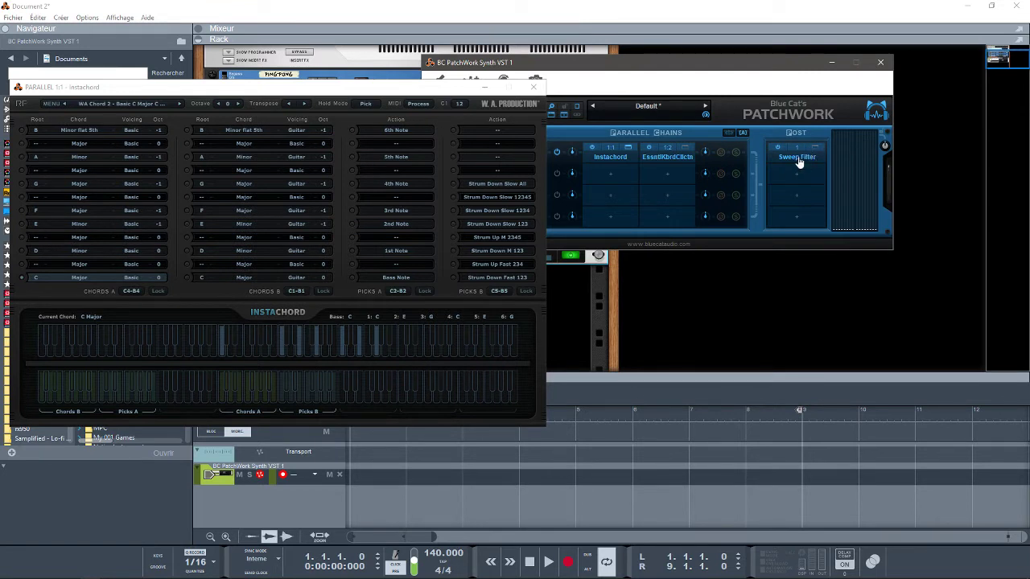
Remove the Sweep Filter from the first Post slot and load the built-in Chorus modulation effect in its place
{"action": "right_click", "coordinate": [794, 161]}
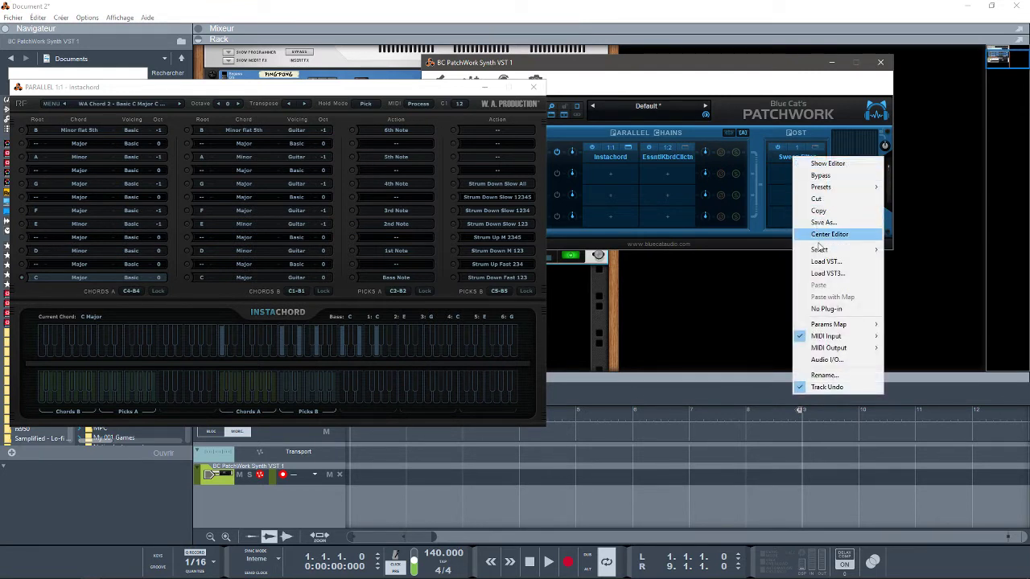
{"action": "left_click", "coordinate": [828, 310]}
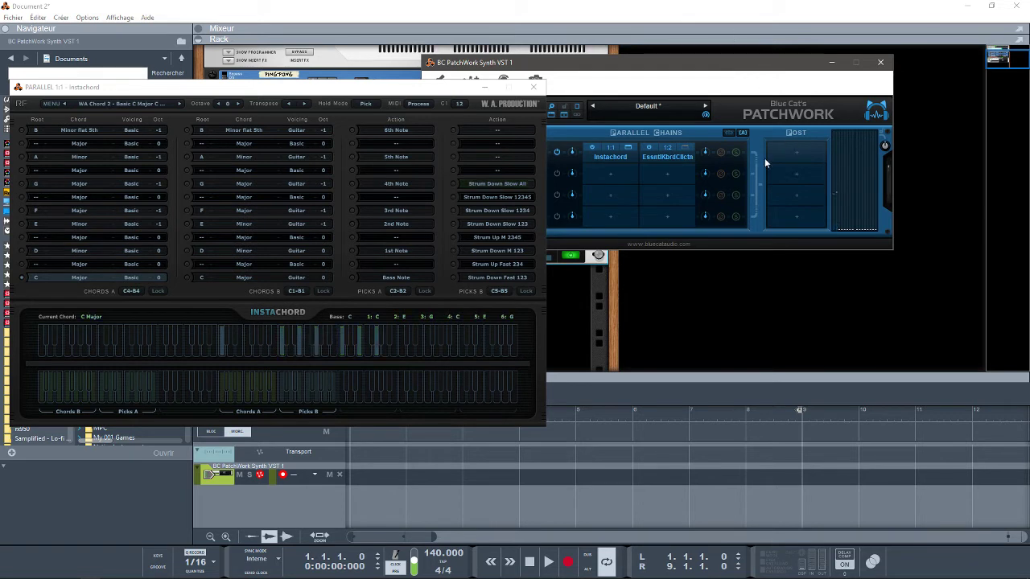
{"action": "right_click", "coordinate": [795, 156]}
{"action": "mouse_move", "coordinate": [804, 160]}
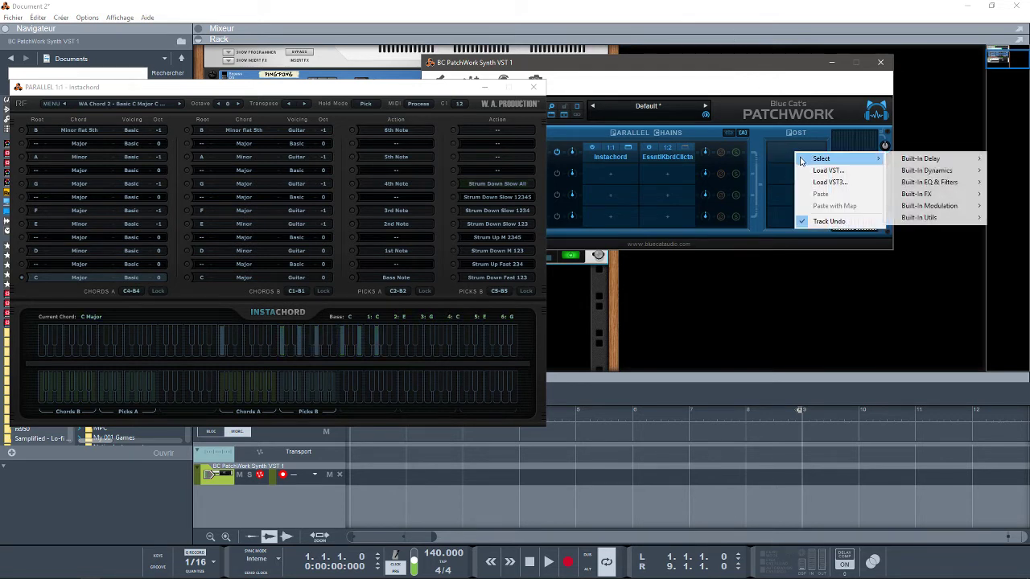
{"action": "mouse_move", "coordinate": [927, 198]}
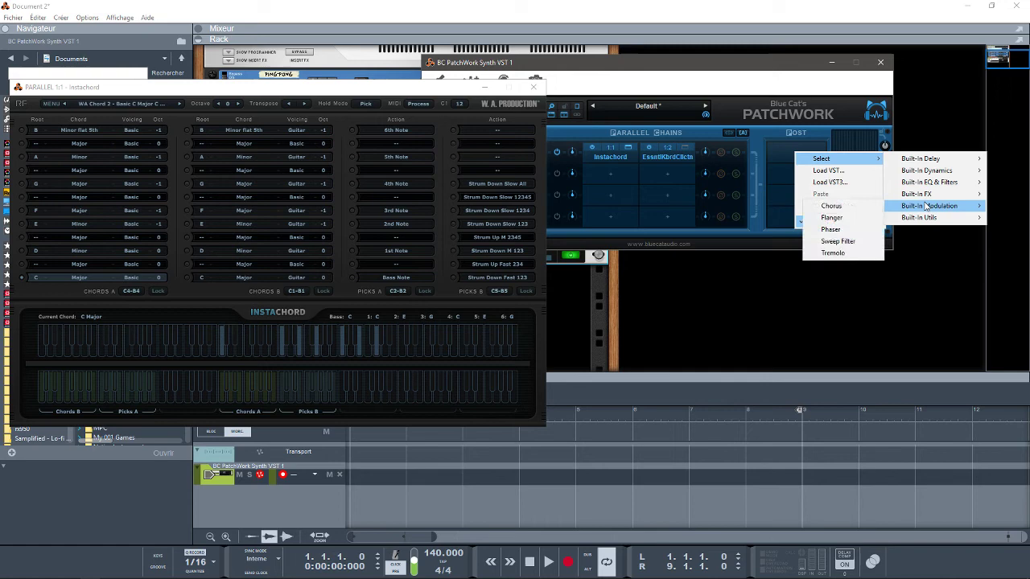
{"action": "left_click", "coordinate": [838, 206]}
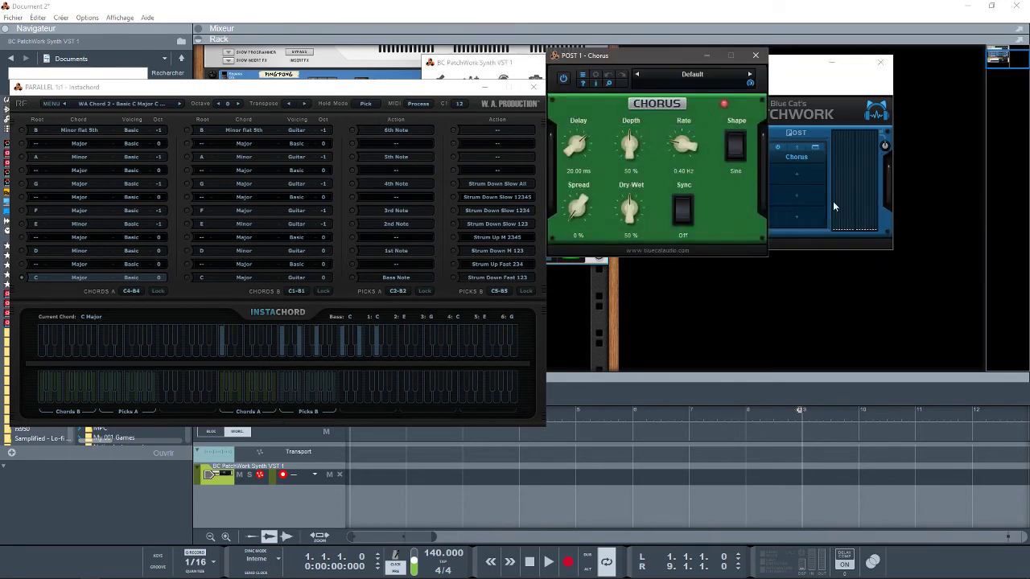
Load the Chorus's BPM Sync factory preset Classic Chorus 1_1
{"action": "left_click", "coordinate": [693, 75]}
{"action": "mouse_move", "coordinate": [720, 87]}
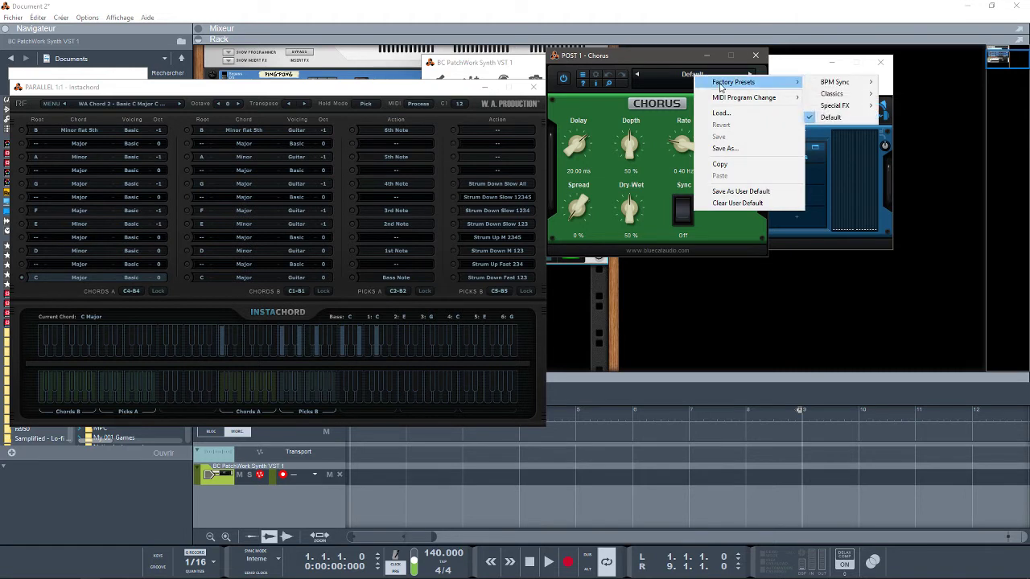
{"action": "mouse_move", "coordinate": [837, 119]}
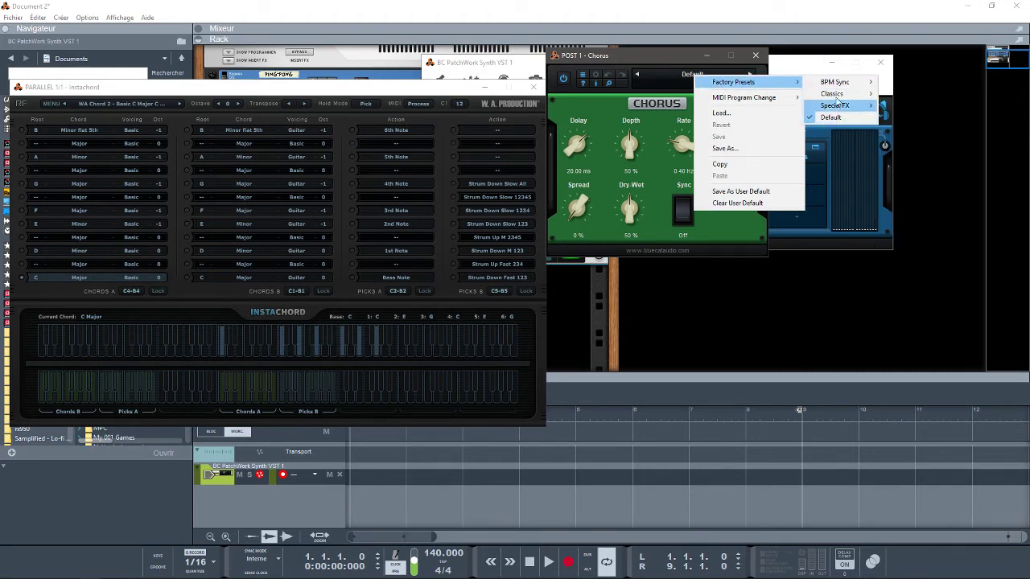
{"action": "mouse_move", "coordinate": [841, 82]}
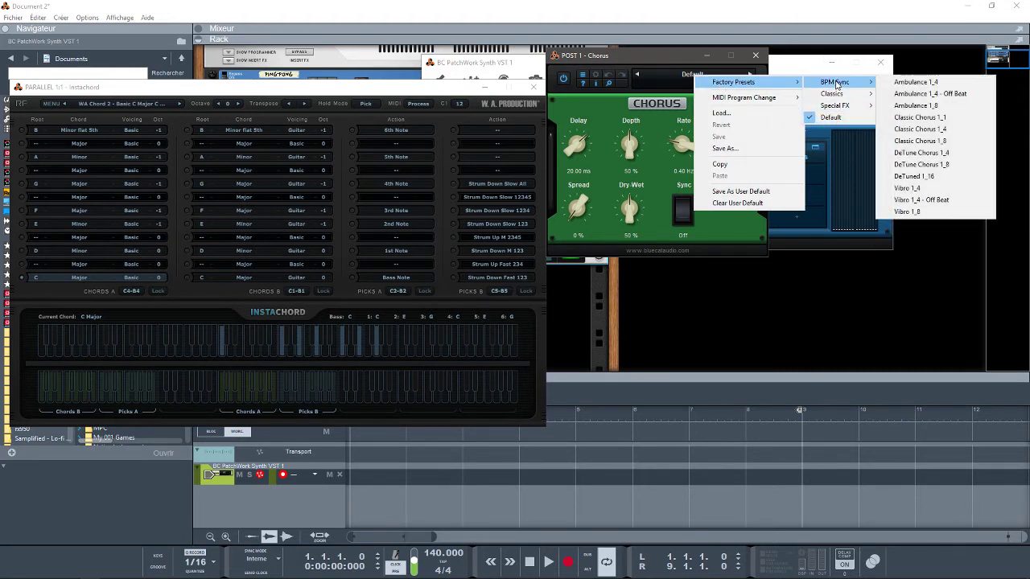
{"action": "left_click", "coordinate": [924, 117]}
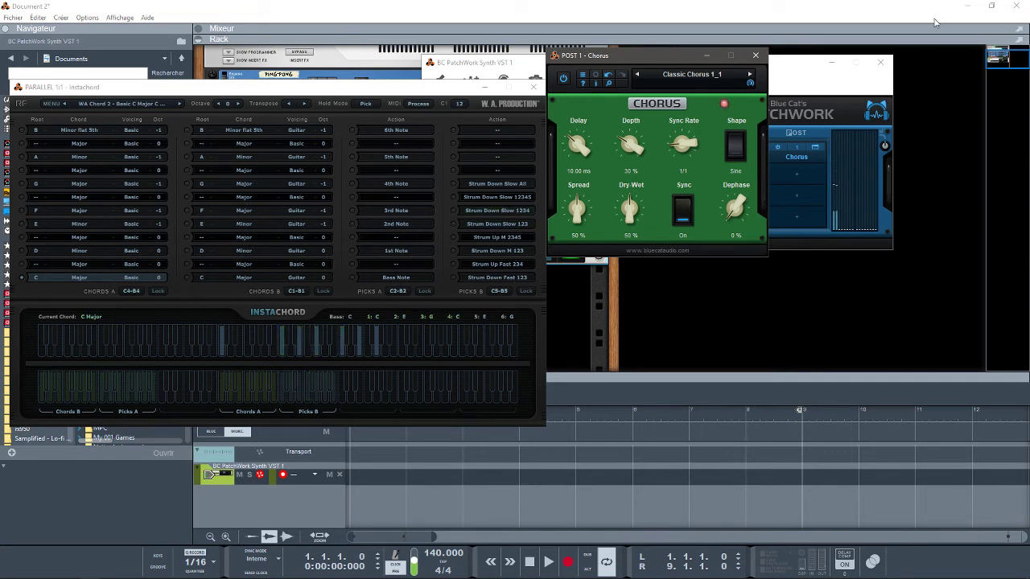
Close the Chorus, Instachord and PatchWork Synth windows
{"action": "left_click", "coordinate": [756, 56]}
{"action": "left_click", "coordinate": [532, 87]}
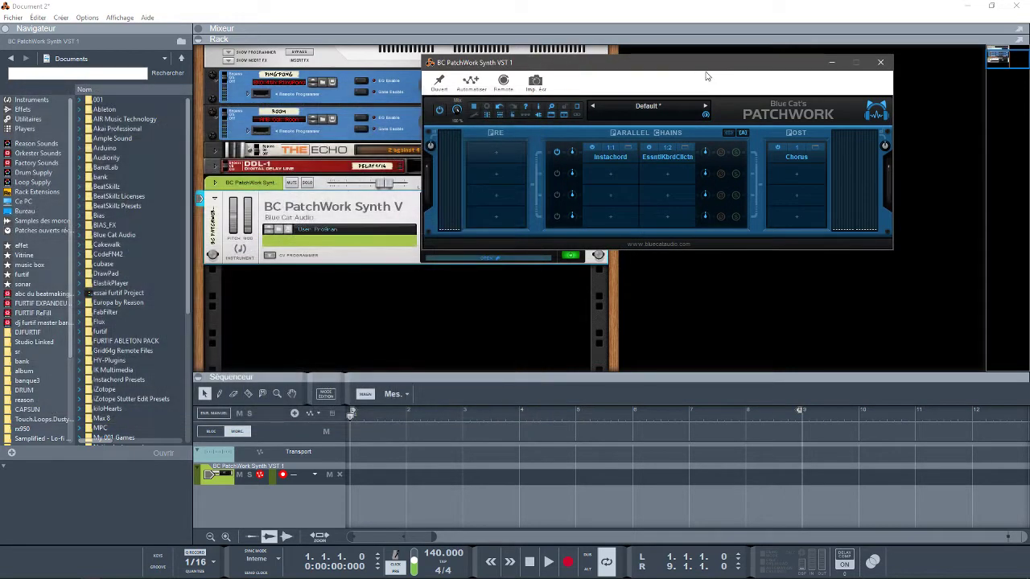
{"action": "left_click", "coordinate": [880, 66]}
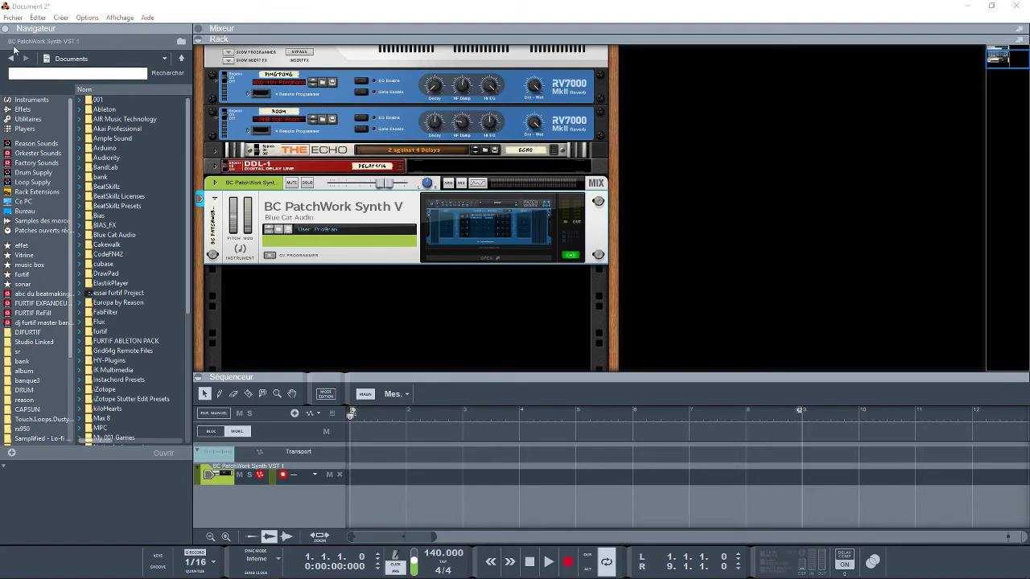
Open the recent song lofi49.reason and close Document 2 without saving its changes
{"action": "left_click", "coordinate": [14, 18]}
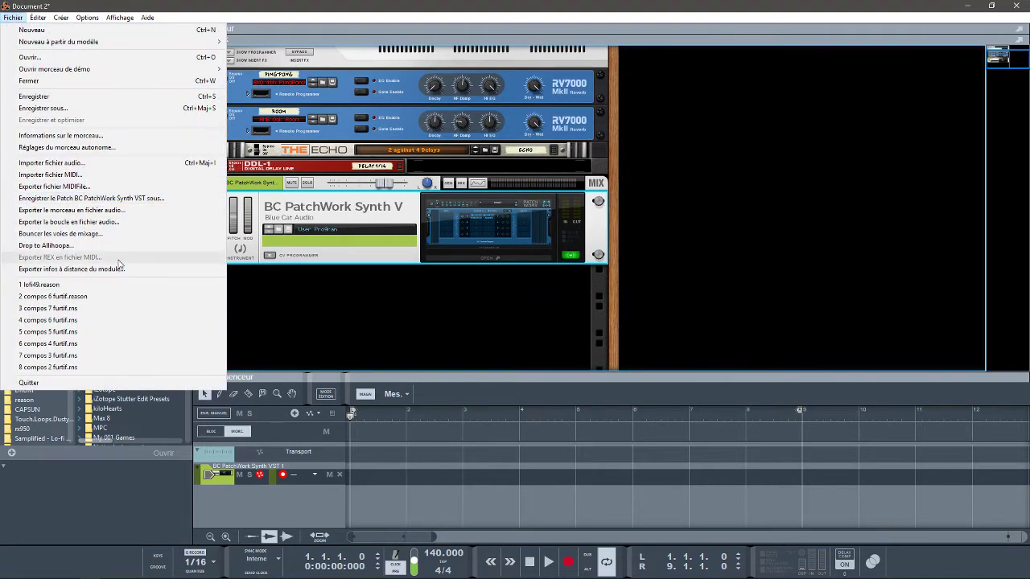
{"action": "left_click", "coordinate": [109, 287]}
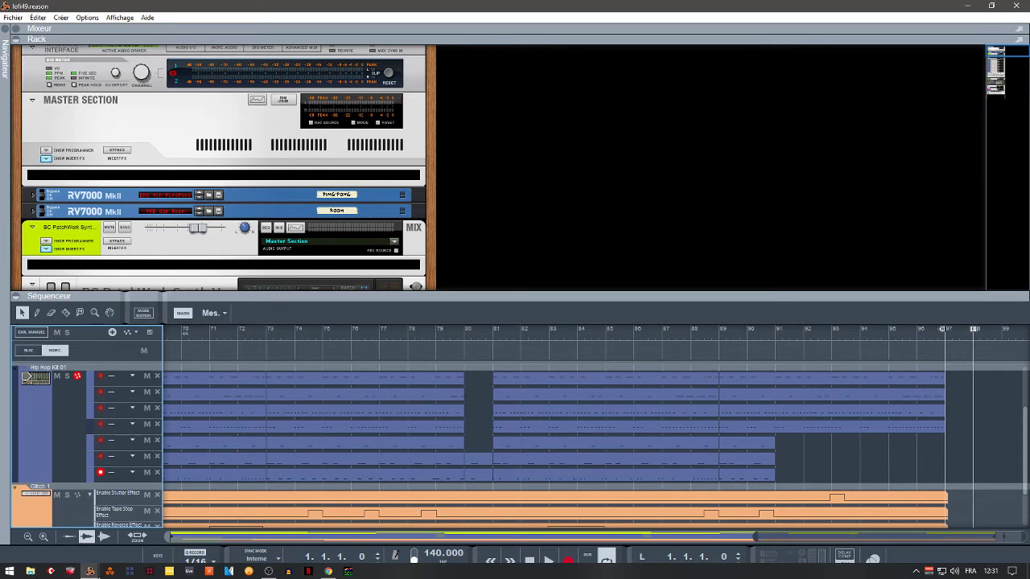
{"action": "mouse_move", "coordinate": [90, 570]}
{"action": "left_click", "coordinate": [79, 513]}
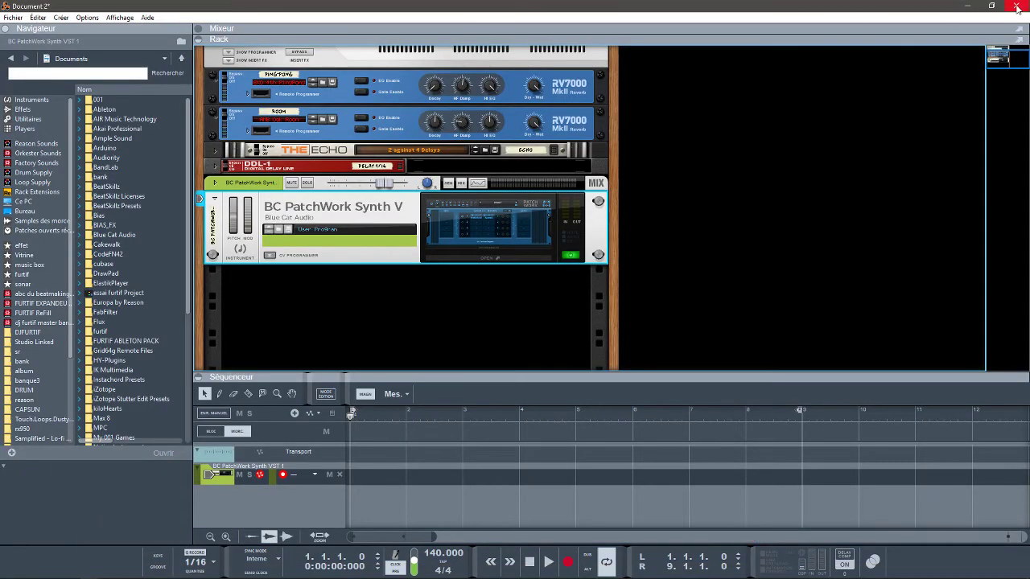
{"action": "left_click", "coordinate": [1017, 6]}
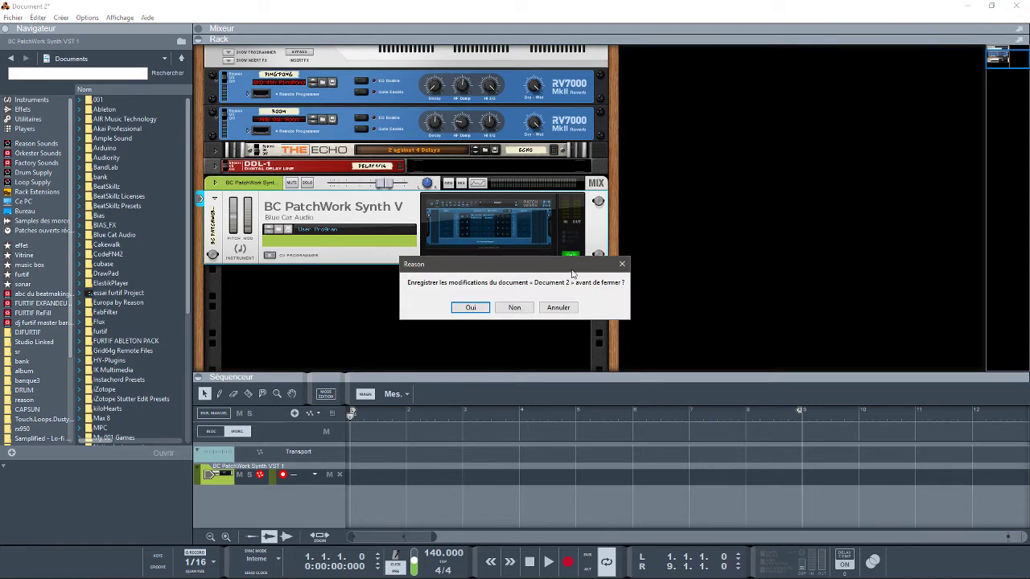
{"action": "left_click", "coordinate": [514, 308]}
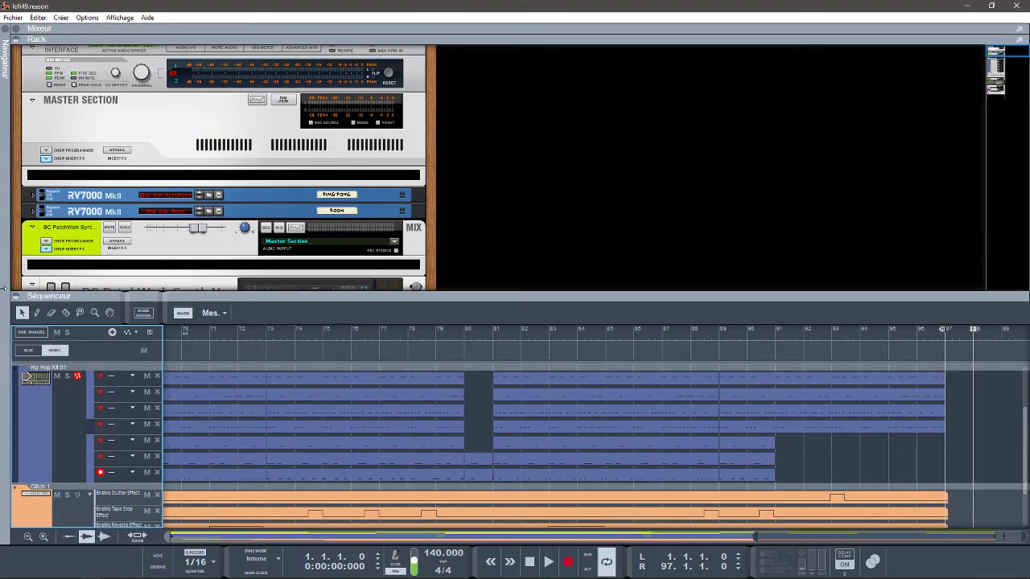
Collapse the sequencer in lofi49.reason and open the BC PatchWork Synth plug-in editor from the rack
{"action": "left_click", "coordinate": [16, 296]}
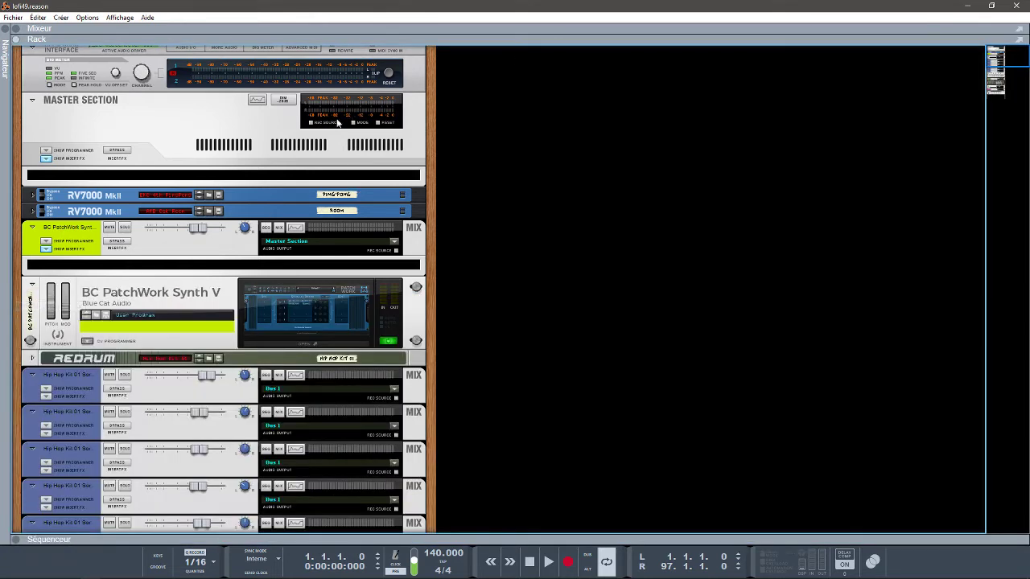
{"action": "left_click_drag", "start_coordinate": [998, 57], "coordinate": [997, 63]}
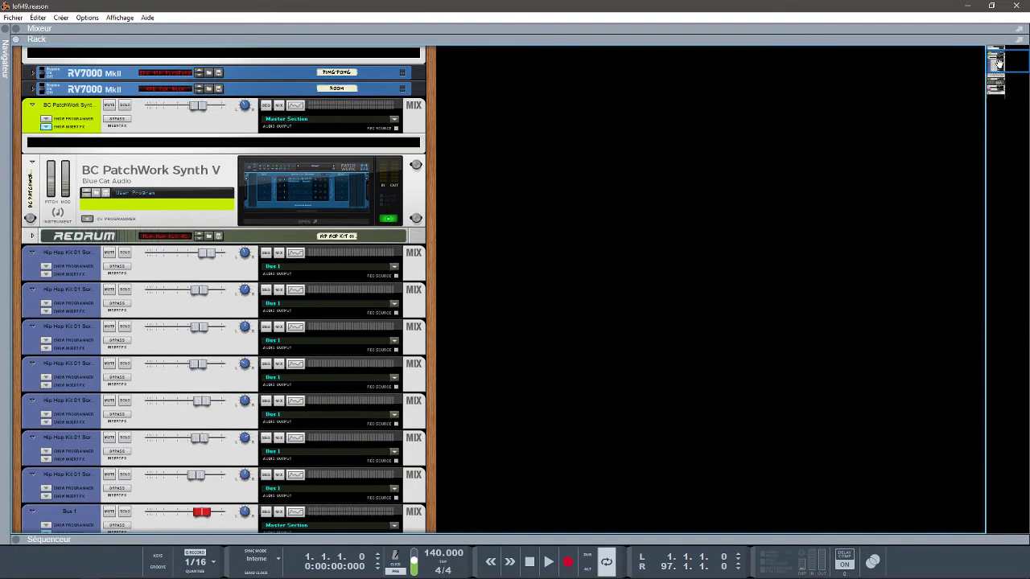
{"action": "left_click", "coordinate": [282, 226]}
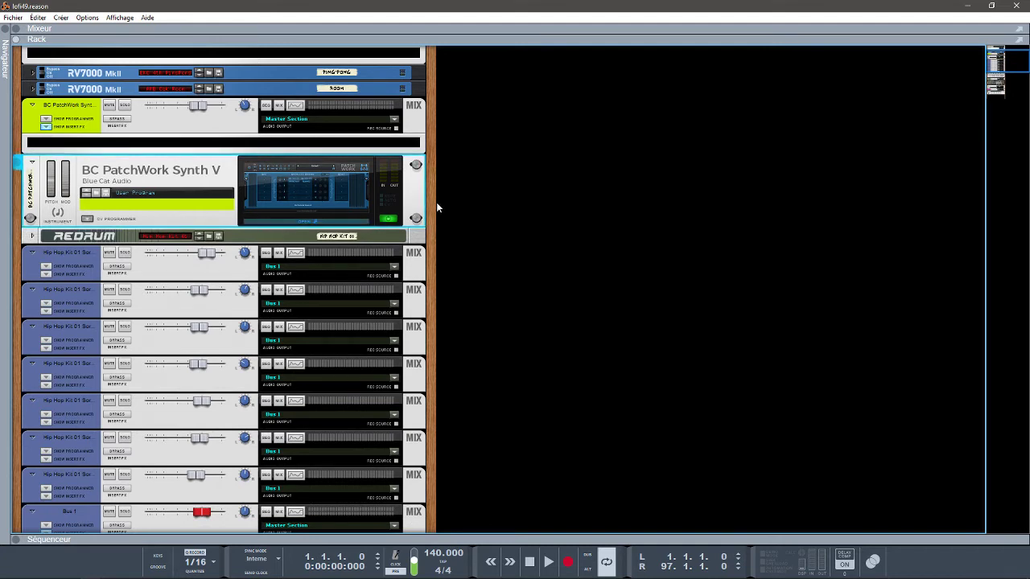
Open the first BC PatchWork Synth with its Instachord and Xpand!2 editors, and arrange the windows side by side for viewing
{"action": "left_click", "coordinate": [342, 223]}
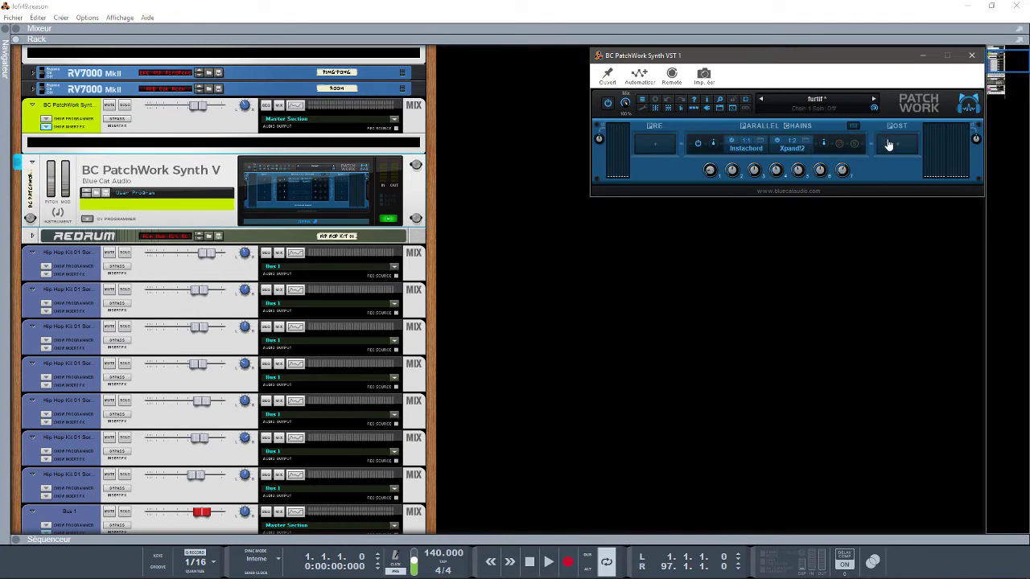
{"action": "left_click", "coordinate": [761, 146]}
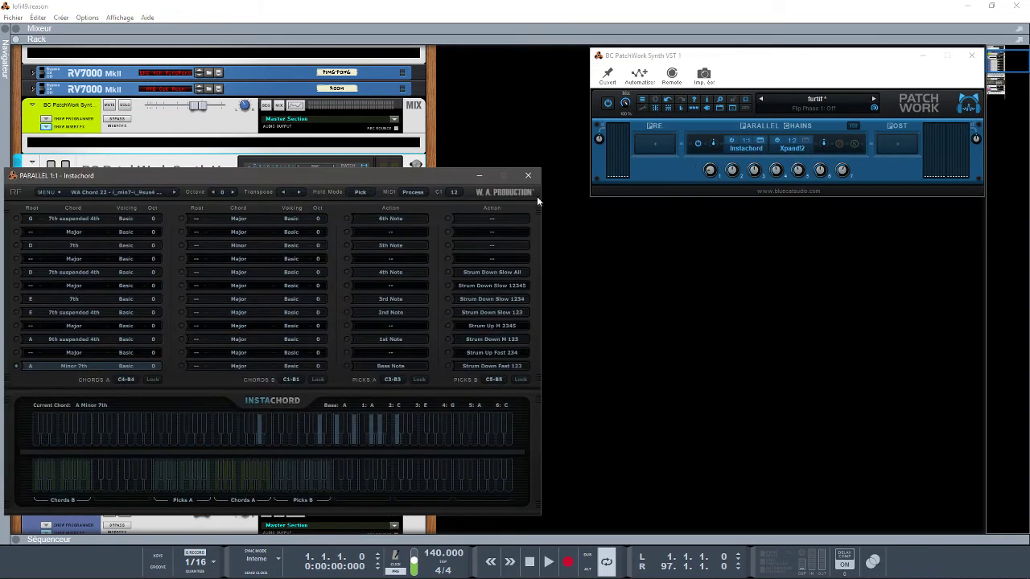
{"action": "left_click", "coordinate": [803, 146]}
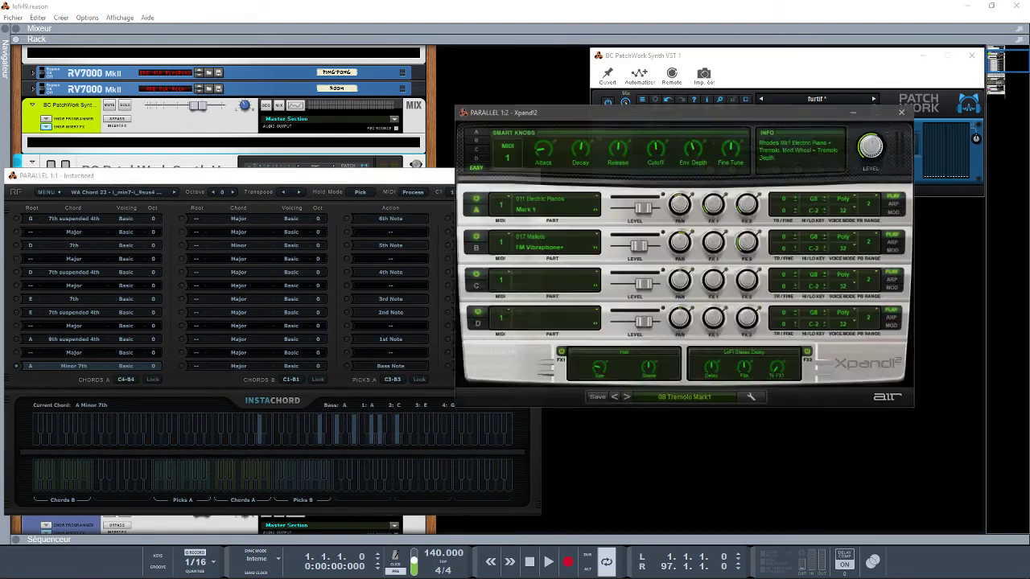
{"action": "left_click_drag", "start_coordinate": [865, 201], "coordinate": [837, 235]}
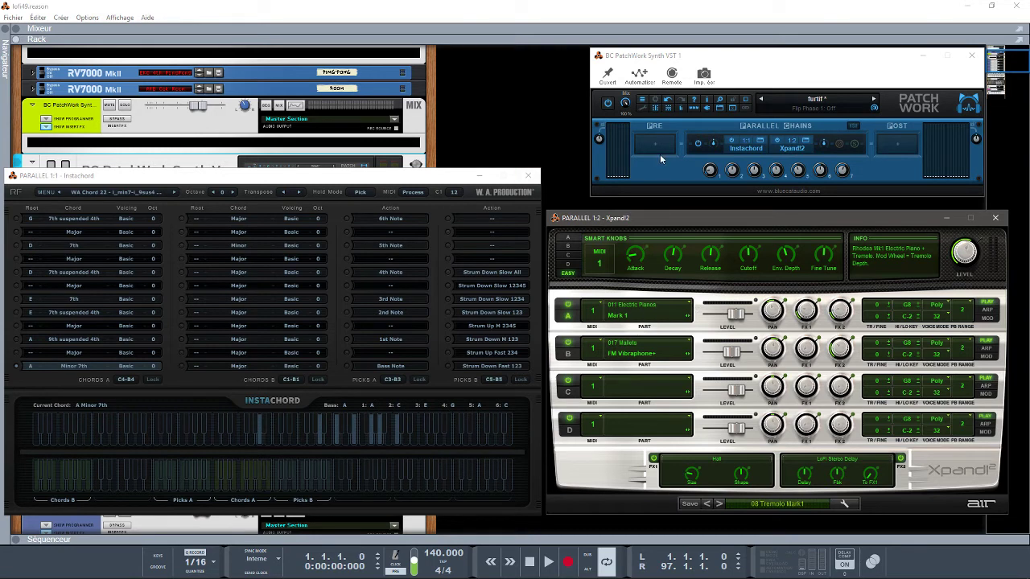
{"action": "left_click", "coordinate": [475, 99]}
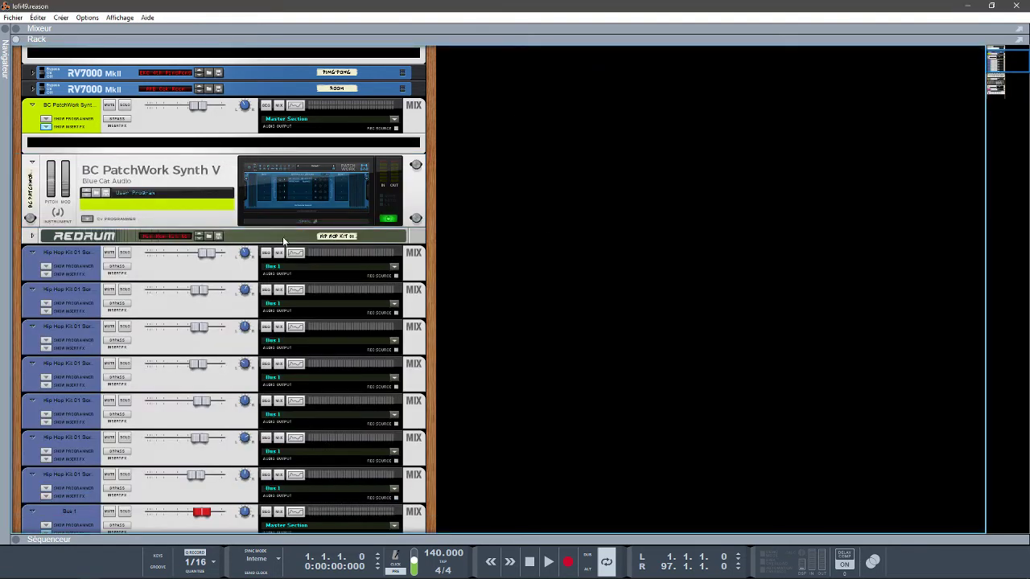
Unfold the Redrum drum machine in the rack and review the devices down to the second BC PatchWork Synth
{"action": "left_click", "coordinate": [33, 237]}
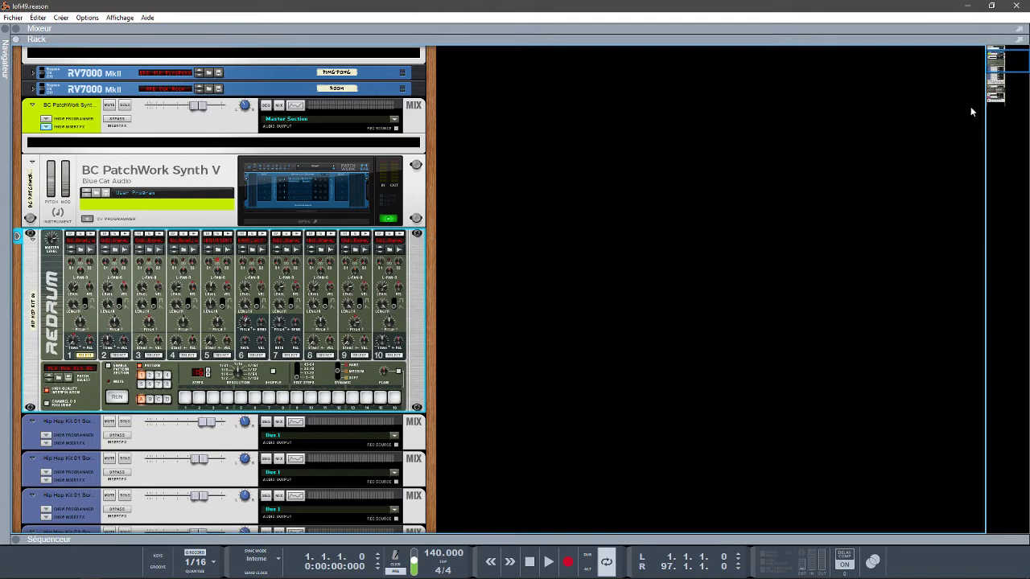
{"action": "left_click_drag", "start_coordinate": [1003, 58], "coordinate": [1005, 77]}
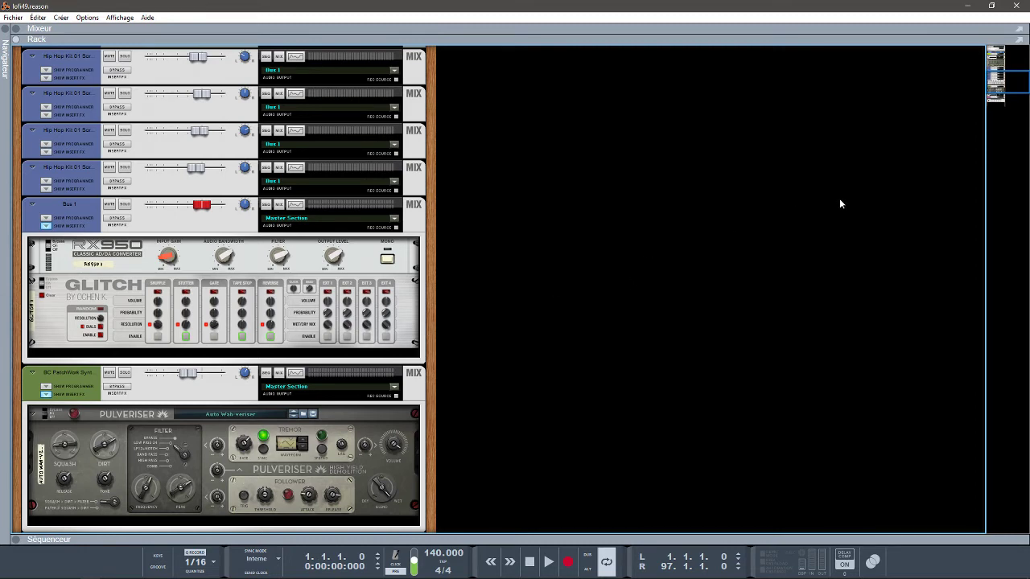
{"action": "left_click_drag", "start_coordinate": [1009, 83], "coordinate": [1009, 96]}
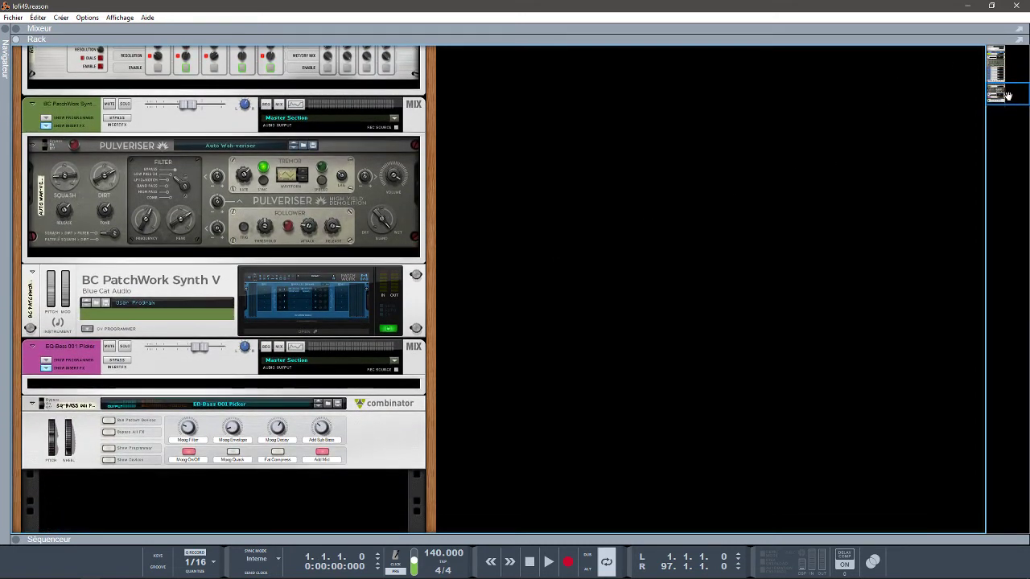
Inspect the second BC PatchWork Synth's Instachord and Xpand!2 editors, and put both hosted plug-in windows away
{"action": "left_click", "coordinate": [307, 331]}
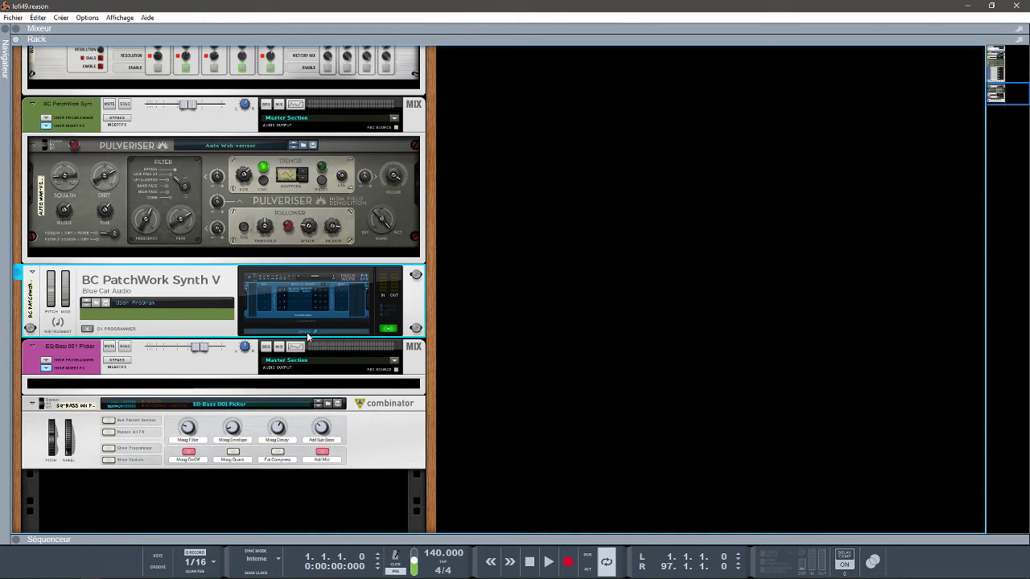
{"action": "left_click", "coordinate": [317, 330]}
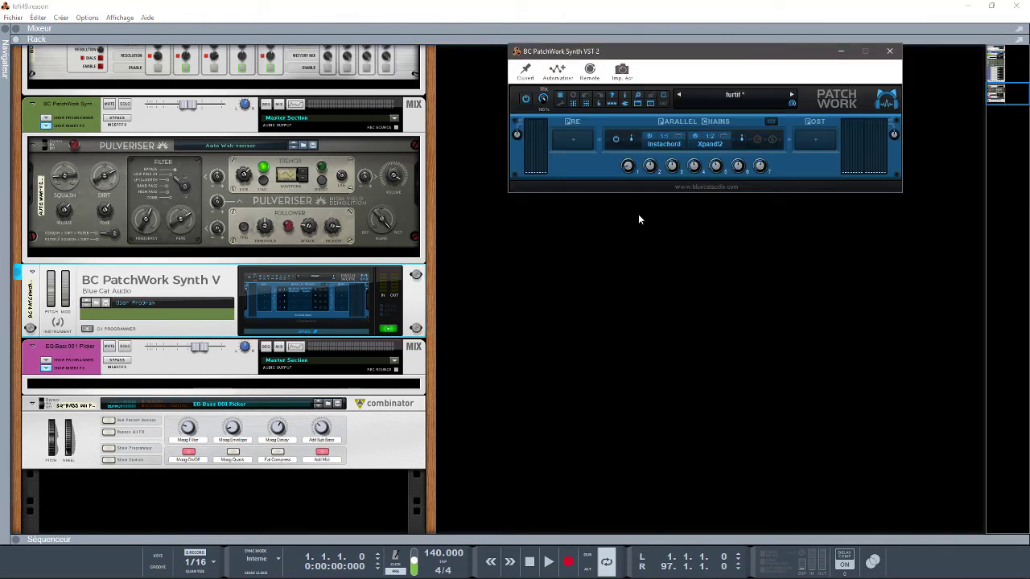
{"action": "left_click", "coordinate": [678, 140]}
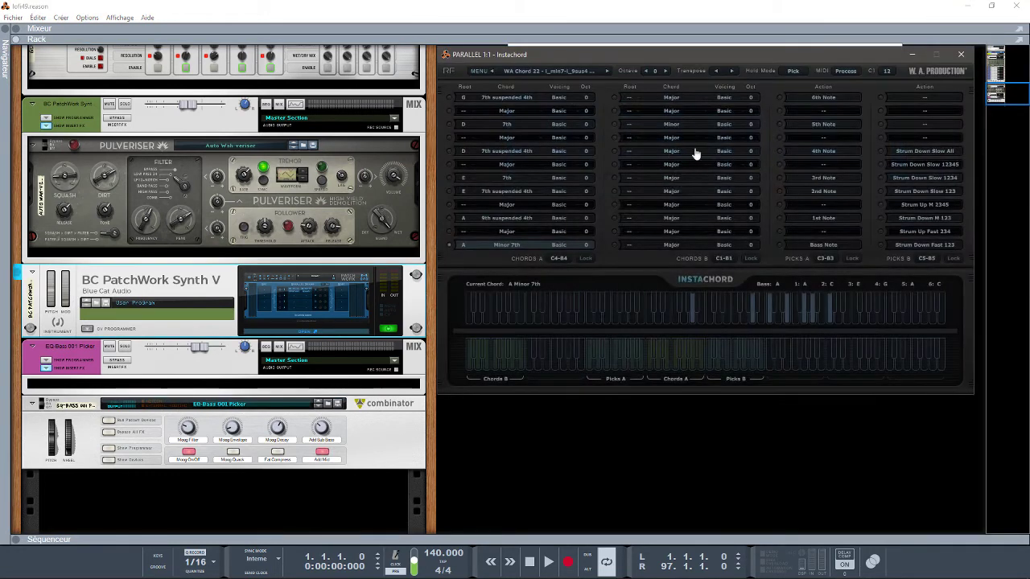
{"action": "left_click_drag", "start_coordinate": [739, 52], "coordinate": [338, 179]}
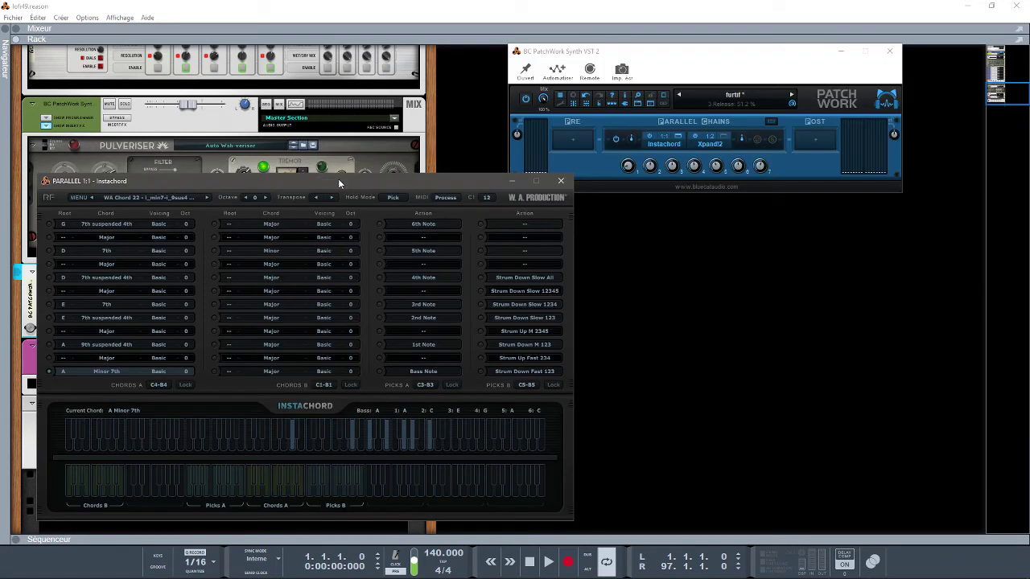
{"action": "right_click", "coordinate": [719, 148]}
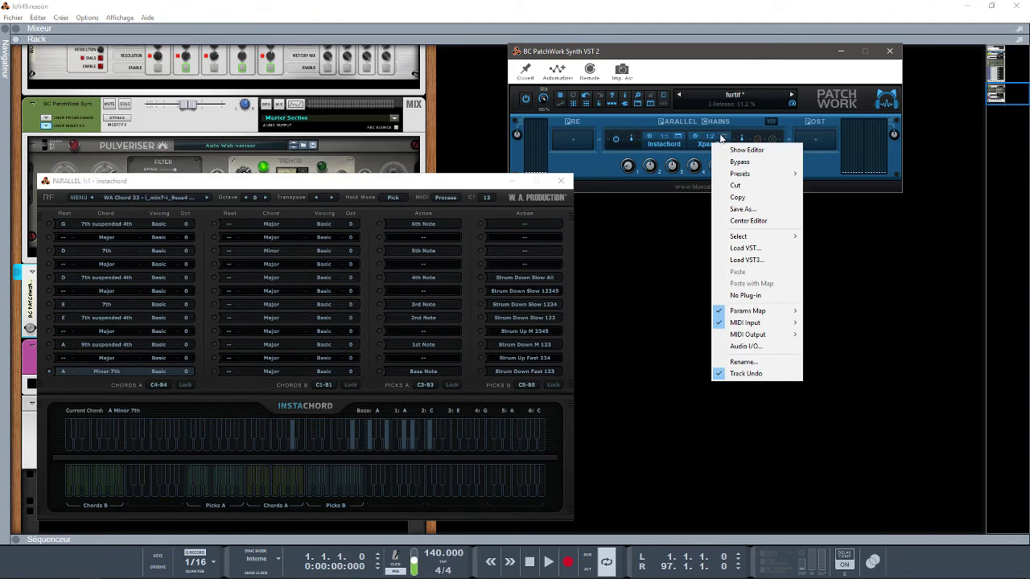
{"action": "left_click", "coordinate": [722, 140]}
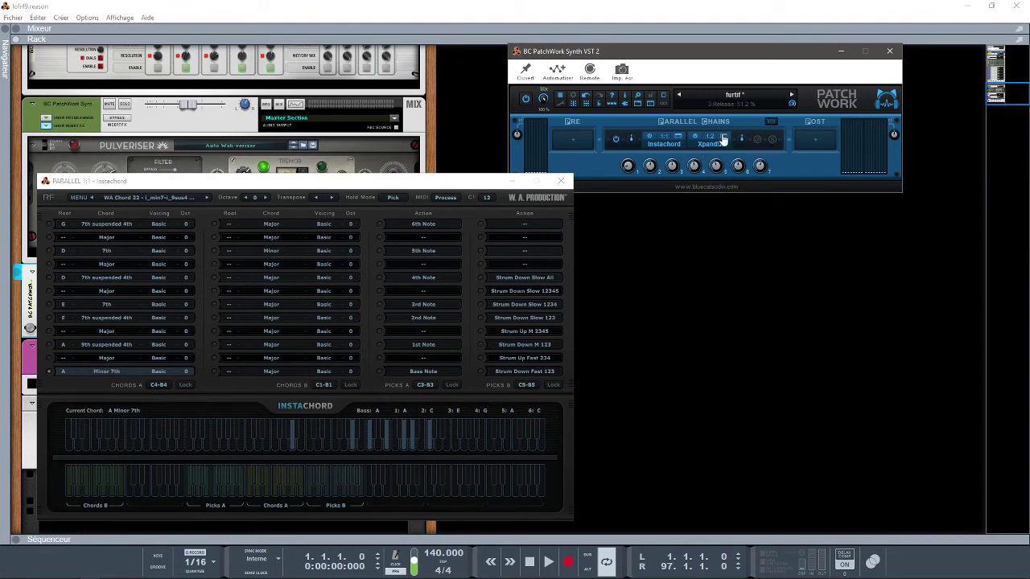
{"action": "left_click", "coordinate": [724, 139]}
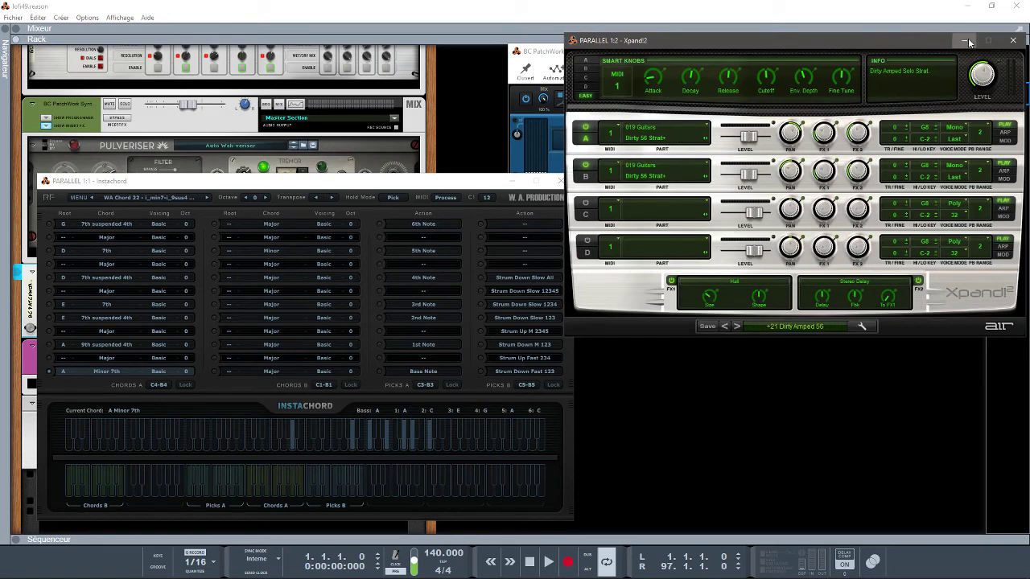
{"action": "left_click", "coordinate": [965, 40]}
{"action": "left_click", "coordinate": [562, 184]}
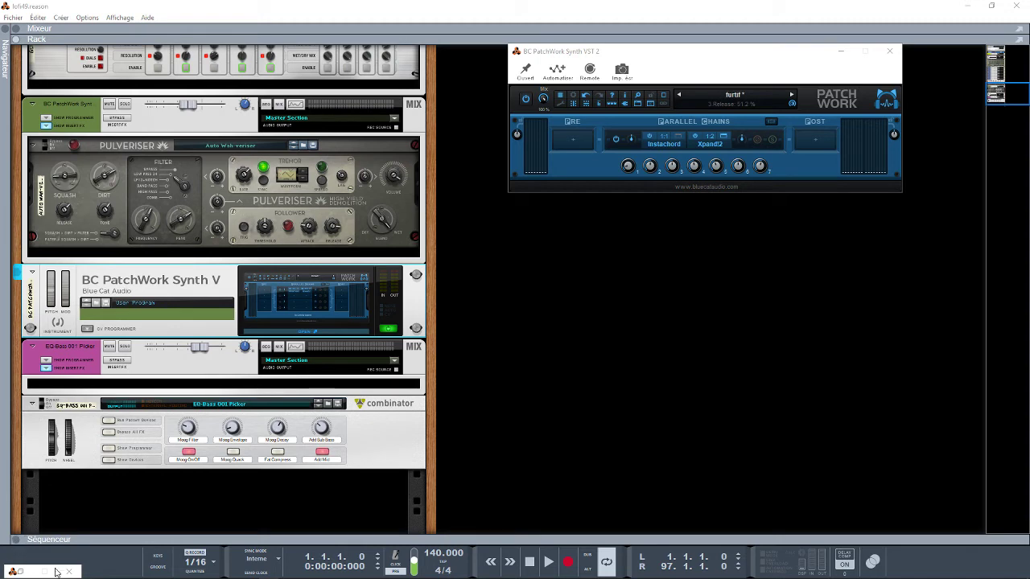
Expand the sequencer, solo the BC PatchWork Synth VST 1 track and play the song from the start
{"action": "left_click", "coordinate": [19, 540]}
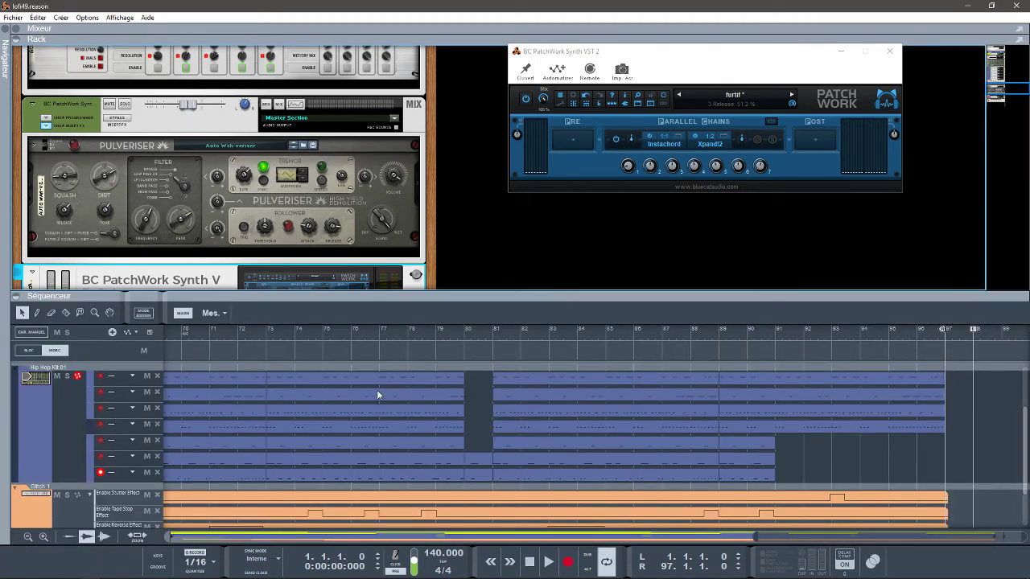
{"action": "scroll", "coordinate": [1024, 431], "scroll_direction": "up", "scroll_amount": 3}
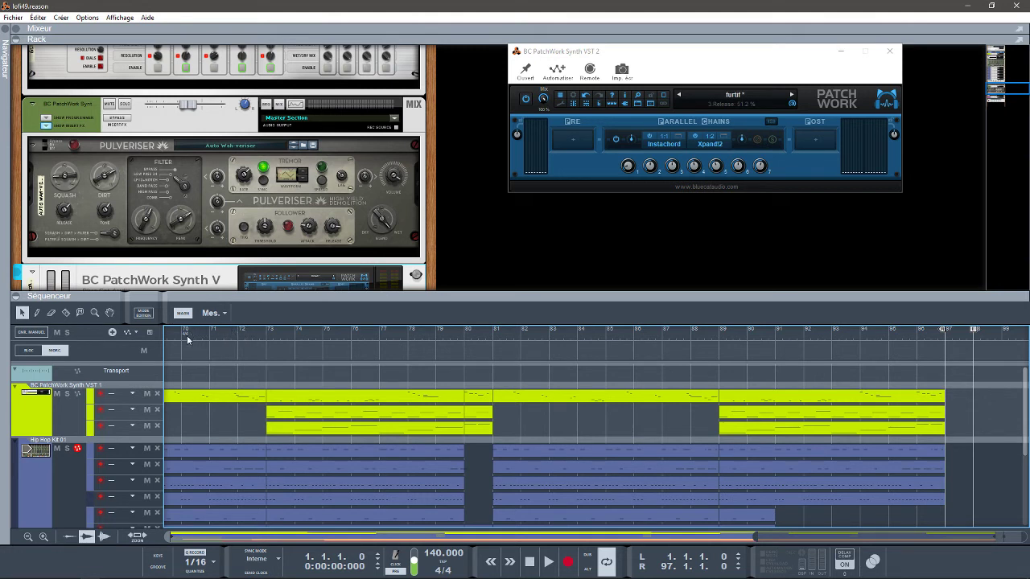
{"action": "left_click", "coordinate": [70, 395]}
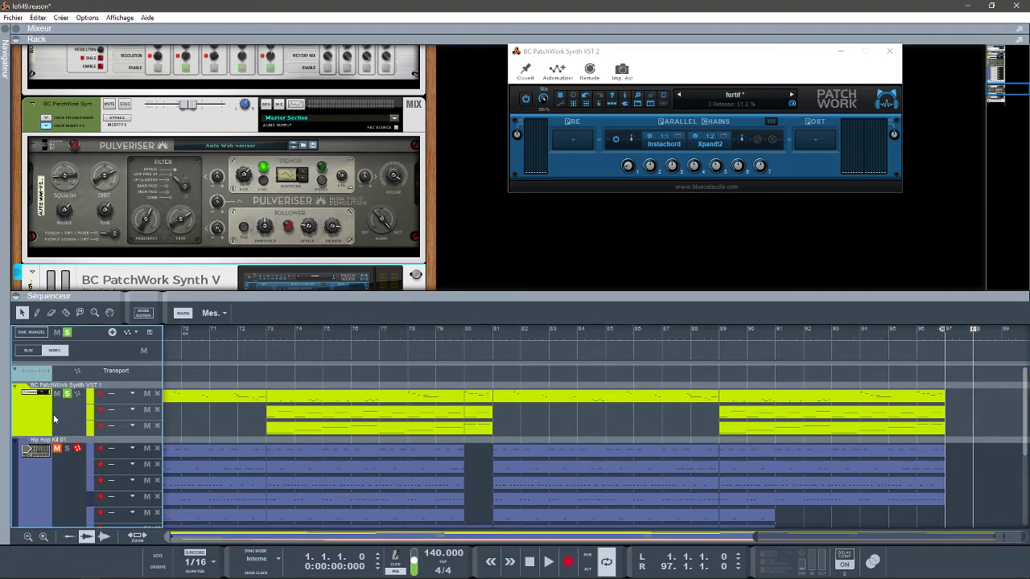
{"action": "key", "text": "space"}
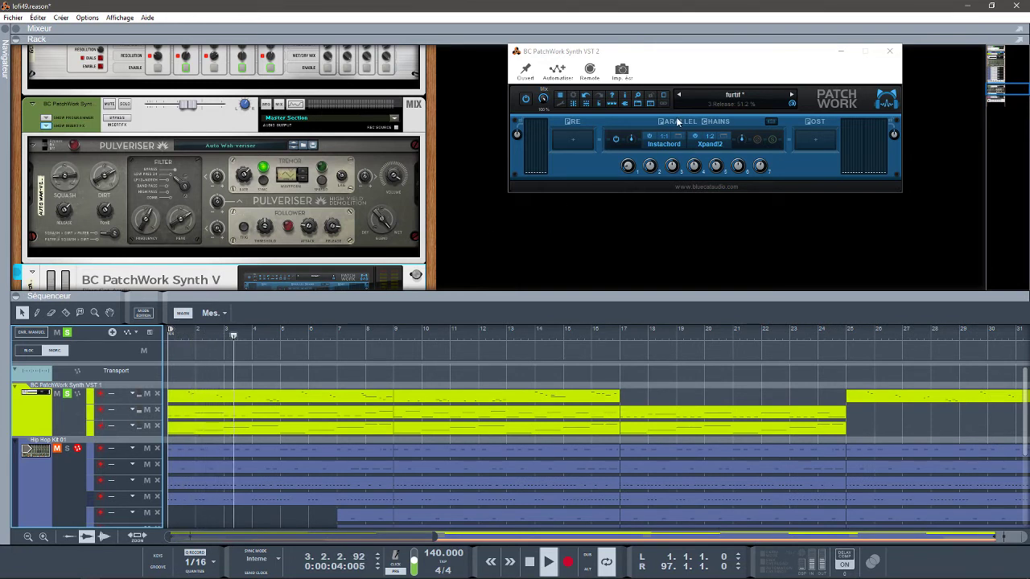
Close the BC PatchWork Synth VST 2 editor and reopen the VST 1 device's plug-in windows from the rack
{"action": "left_click", "coordinate": [889, 51]}
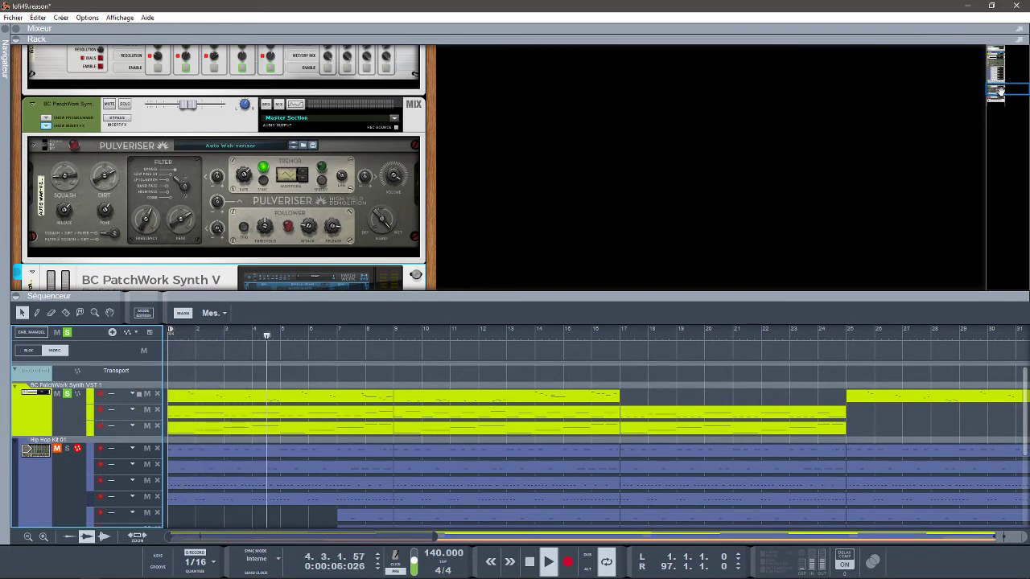
{"action": "left_click_drag", "start_coordinate": [981, 90], "coordinate": [986, 58]}
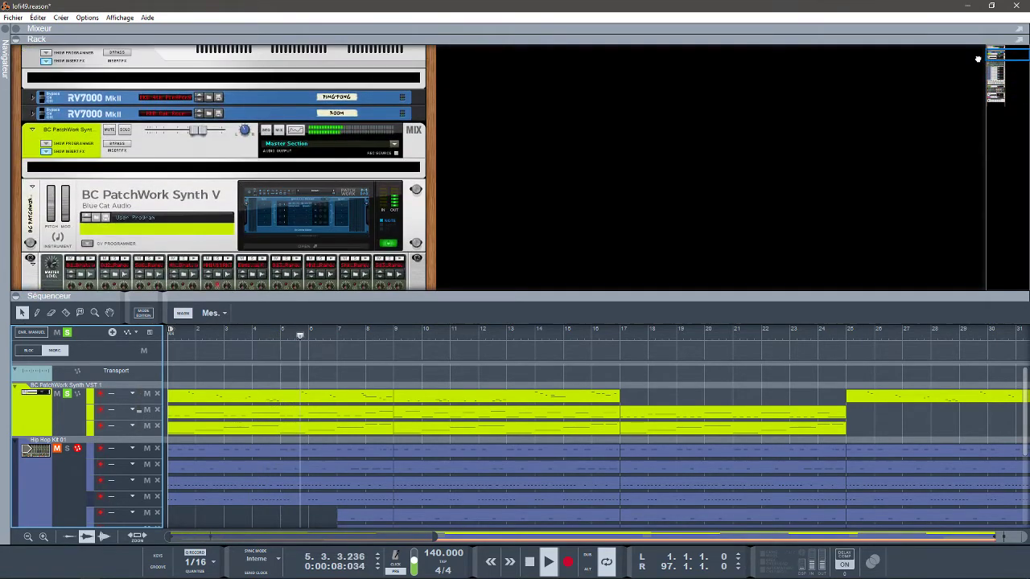
{"action": "left_click", "coordinate": [333, 248]}
{"action": "left_click", "coordinate": [358, 242]}
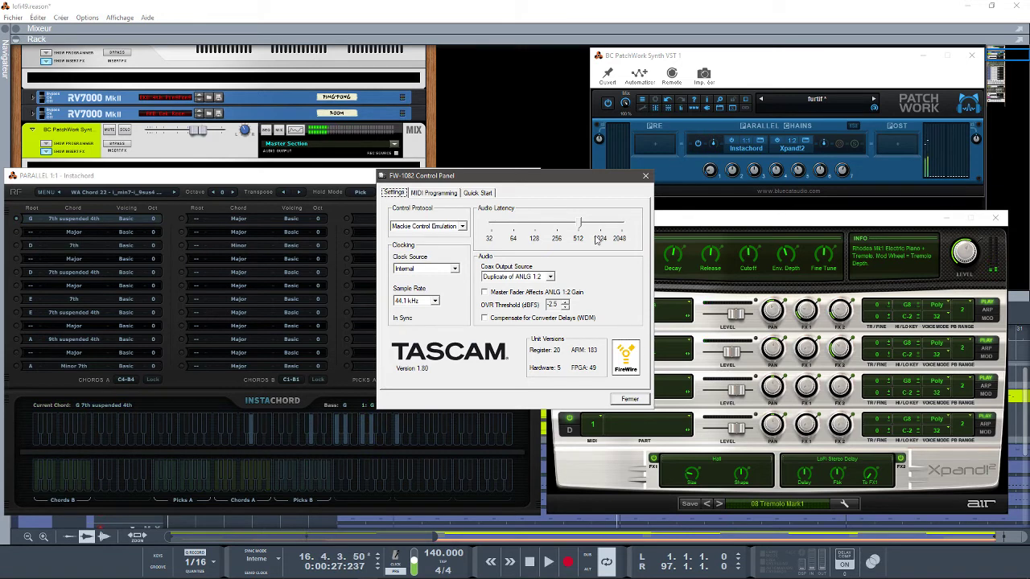
Close the FW-1082 Control Panel and replay the soloed BC PatchWork Synth VST 1 track
{"action": "left_click", "coordinate": [629, 399]}
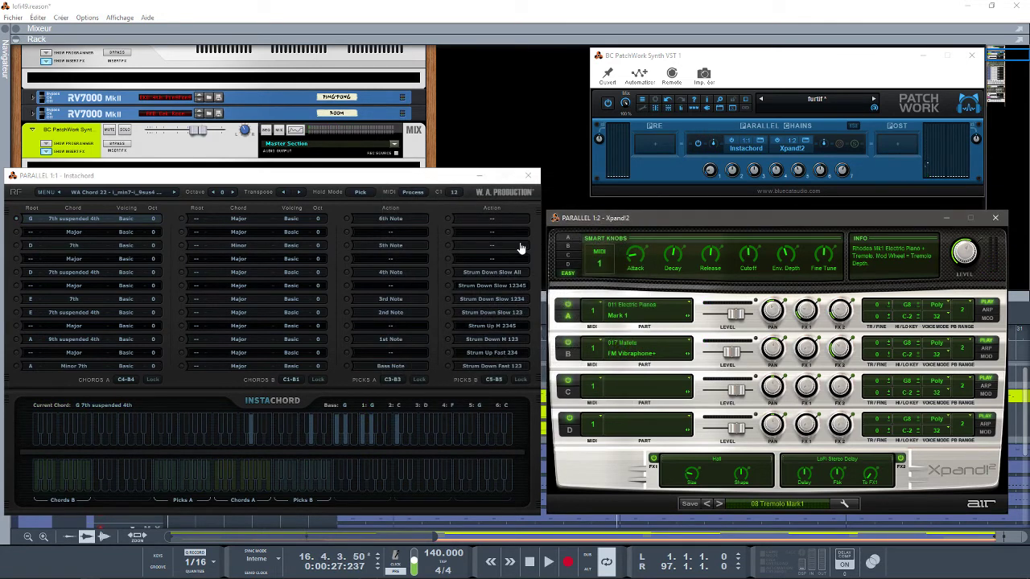
{"action": "key", "text": "space"}
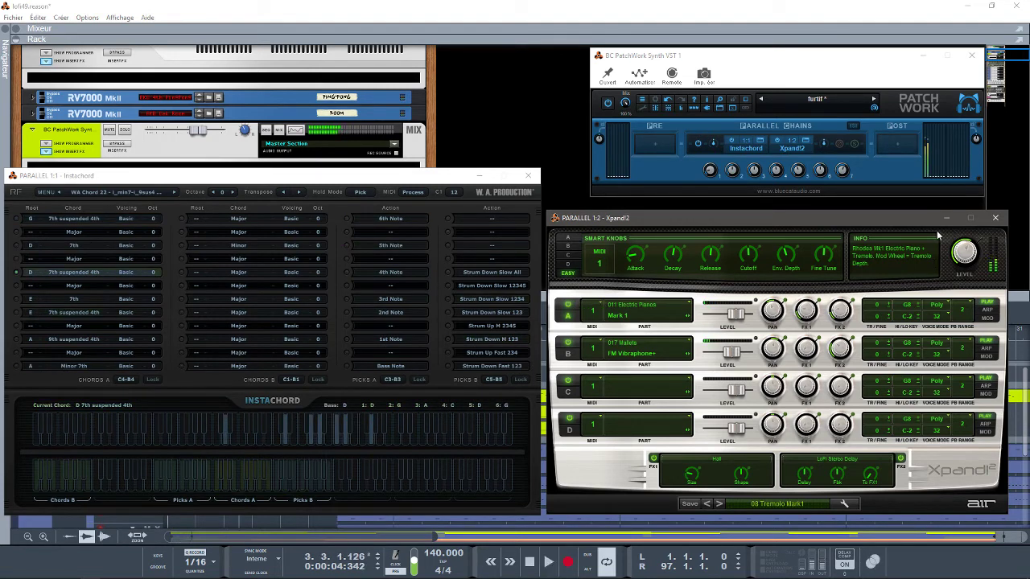
Close the Xpand!2 and Instachord windows and enlarge the sequencer to show all tracks across the full arrangement
{"action": "left_click", "coordinate": [996, 220]}
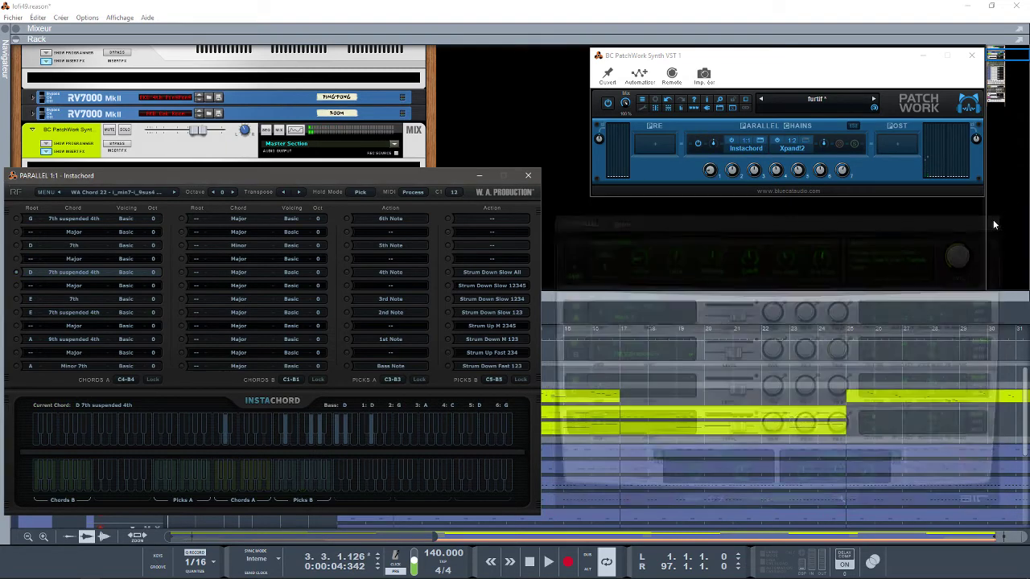
{"action": "left_click", "coordinate": [529, 176]}
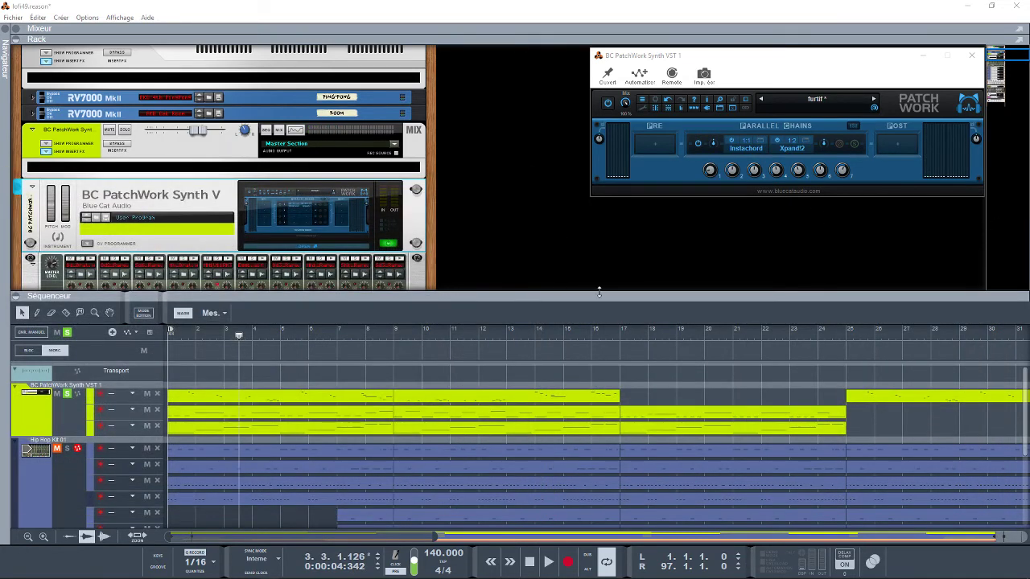
{"action": "left_click_drag", "start_coordinate": [581, 296], "coordinate": [560, 140]}
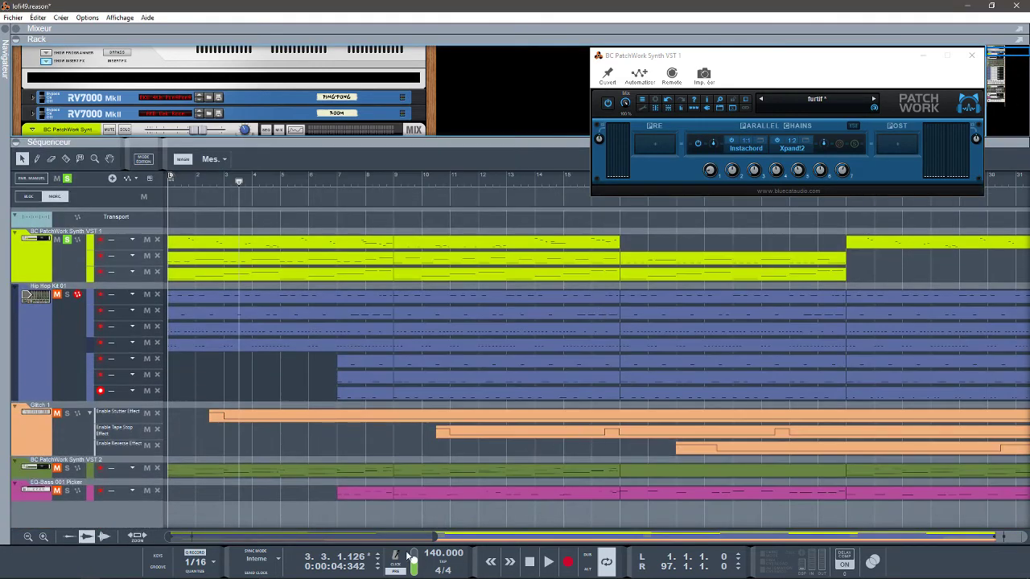
{"action": "left_click_drag", "start_coordinate": [436, 538], "coordinate": [1027, 505]}
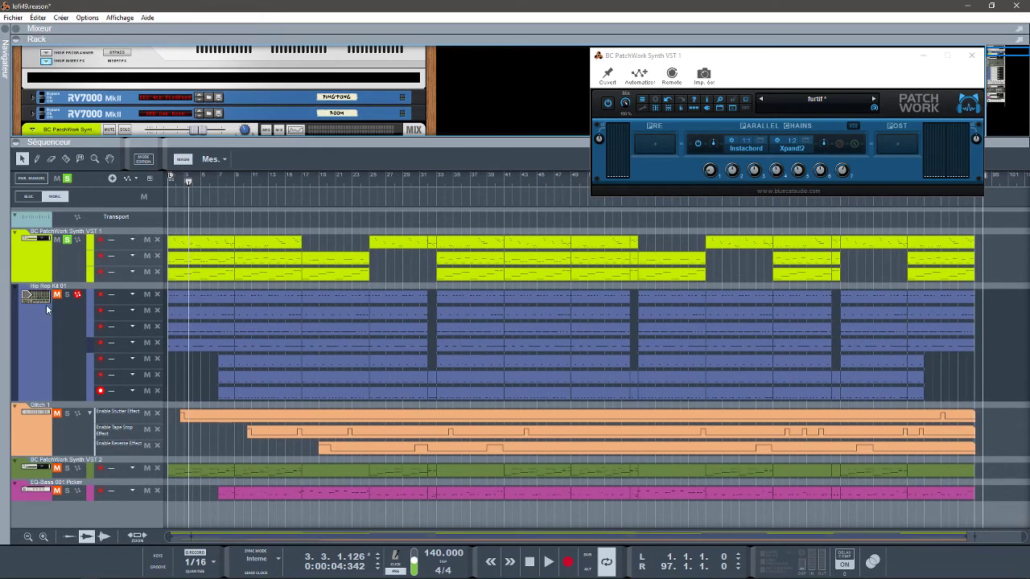
Solo the BC PatchWork Synth VST 2 track instead of VST 1 and play it with its plug-in editor open
{"action": "left_click", "coordinate": [67, 469]}
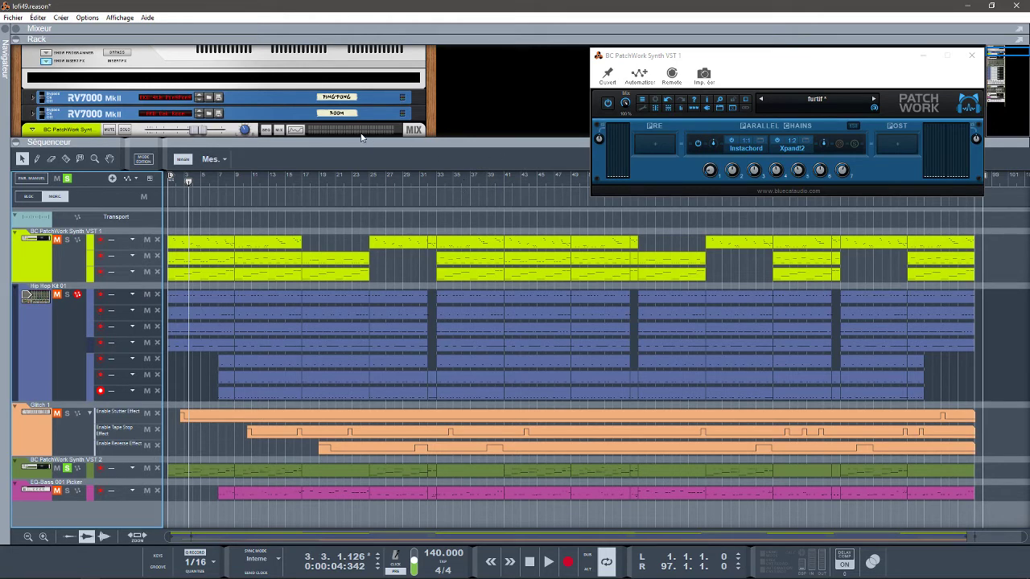
{"action": "left_click_drag", "start_coordinate": [364, 172], "coordinate": [368, 356]}
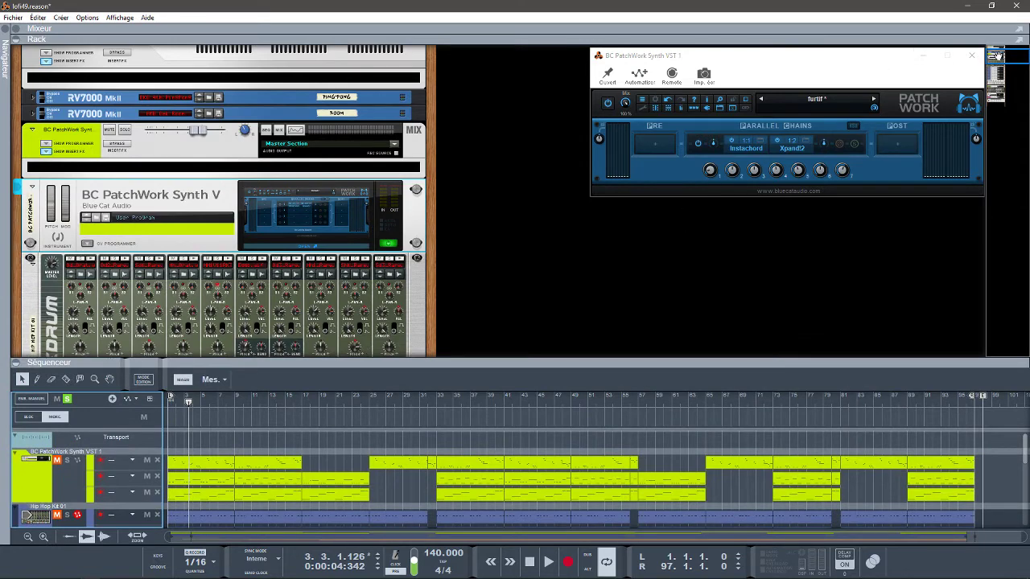
{"action": "left_click_drag", "start_coordinate": [996, 54], "coordinate": [995, 95]}
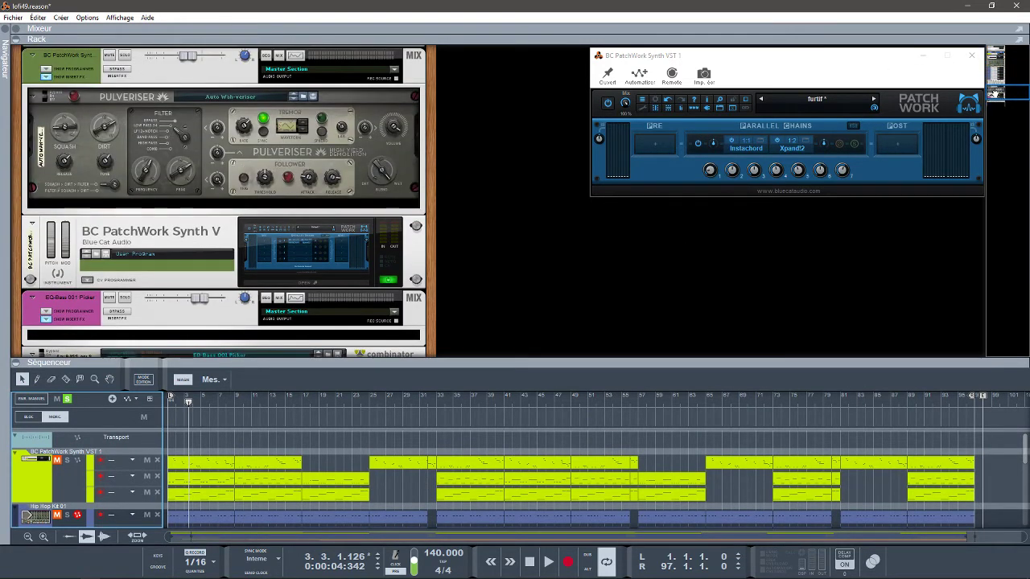
{"action": "left_click", "coordinate": [181, 238]}
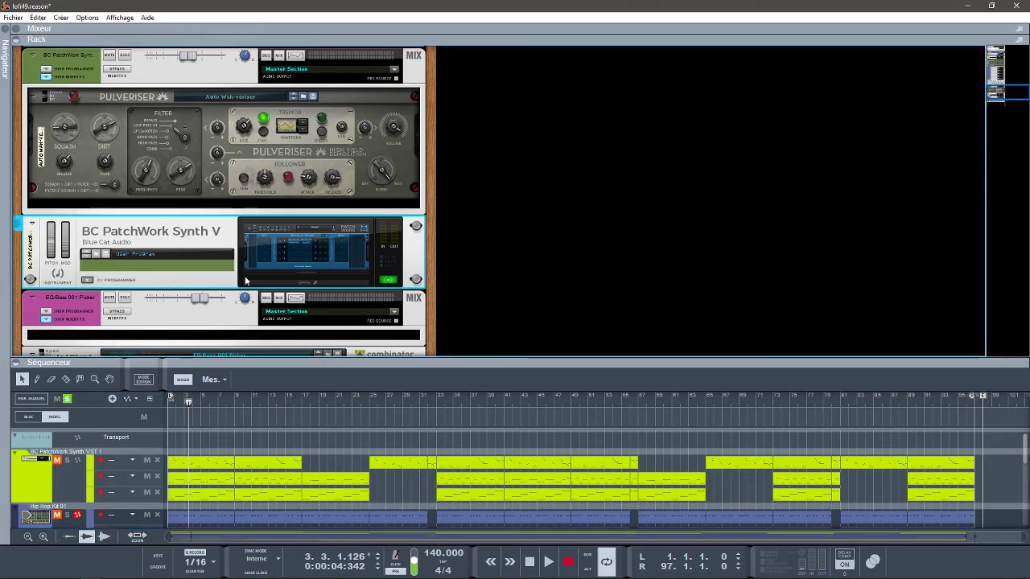
{"action": "left_click", "coordinate": [316, 258]}
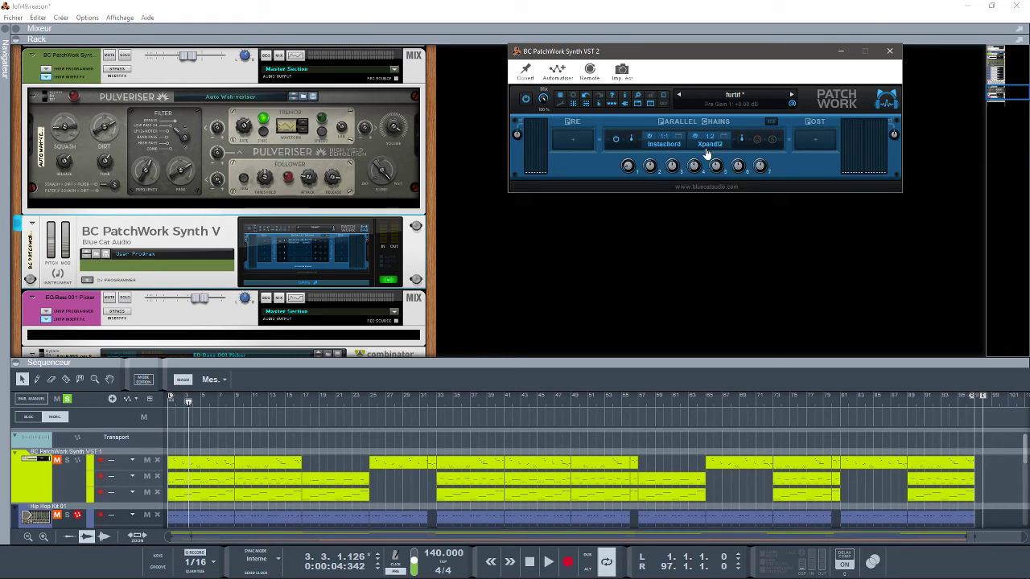
{"action": "key", "text": "space"}
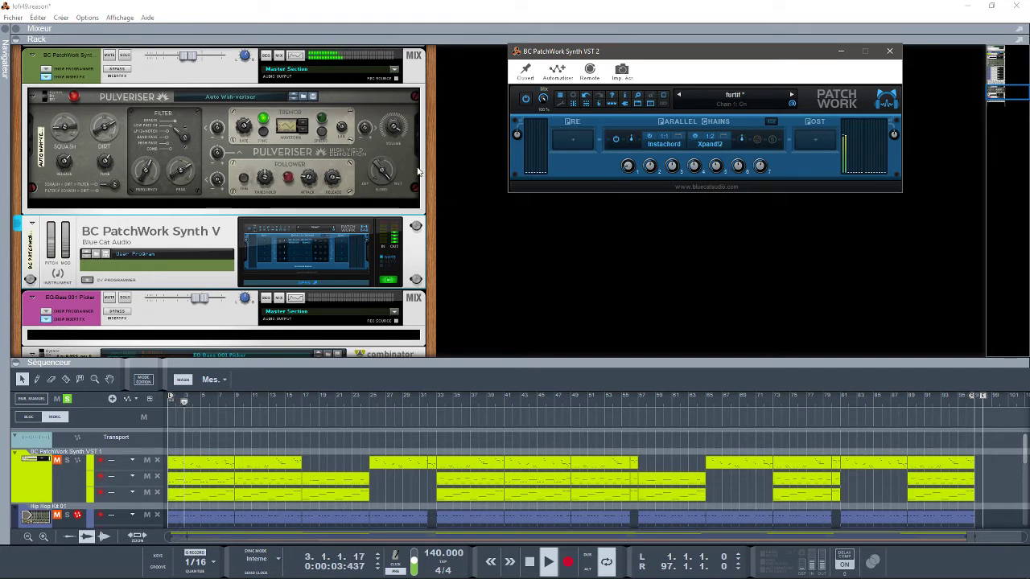
Replay the soloed BC PatchWork Synth VST 2 track with its Pulveriser bypassed, and switch the effect back on for comparison
{"action": "key", "text": "space"}
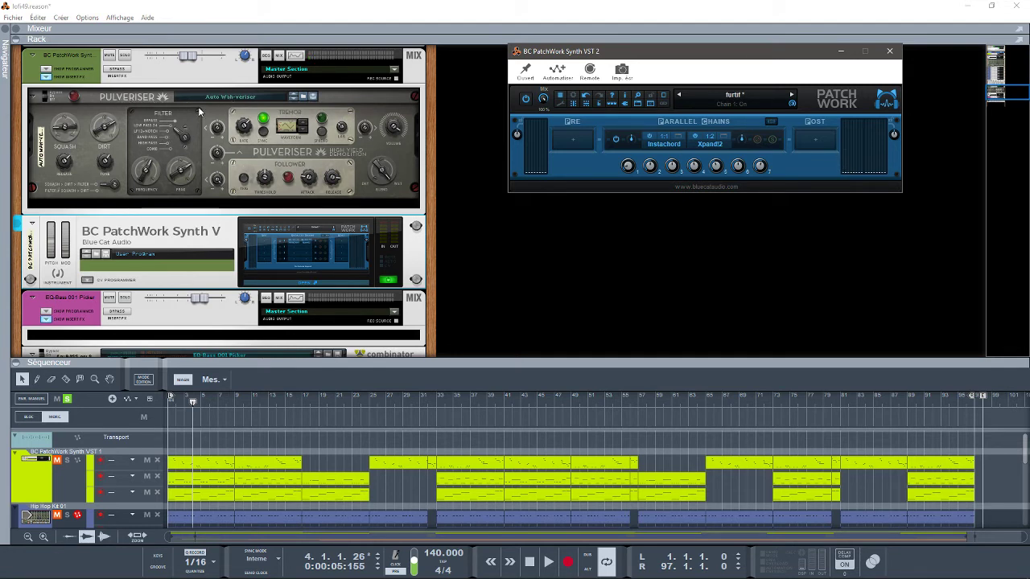
{"action": "left_click", "coordinate": [45, 95]}
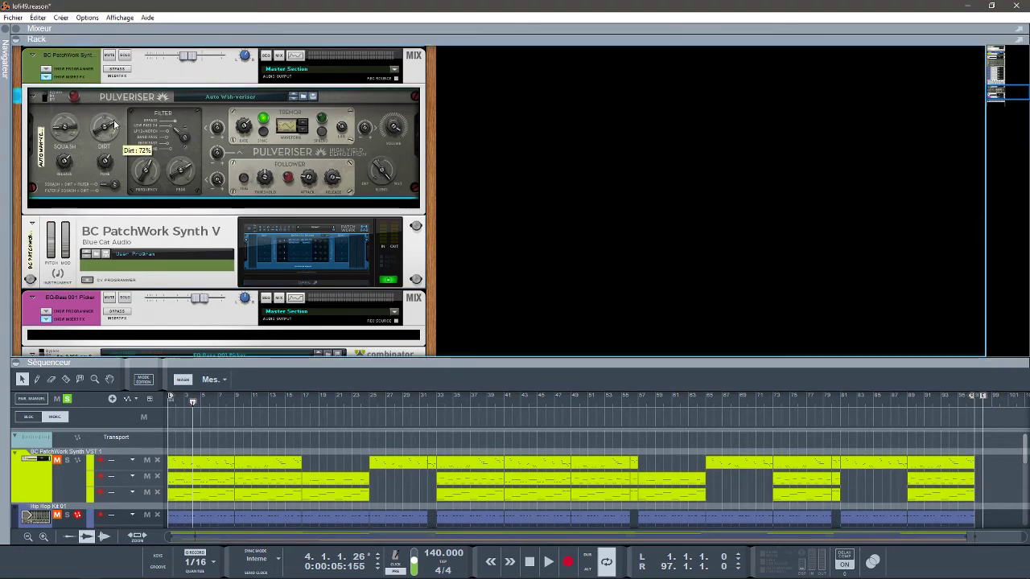
{"action": "key", "text": "space"}
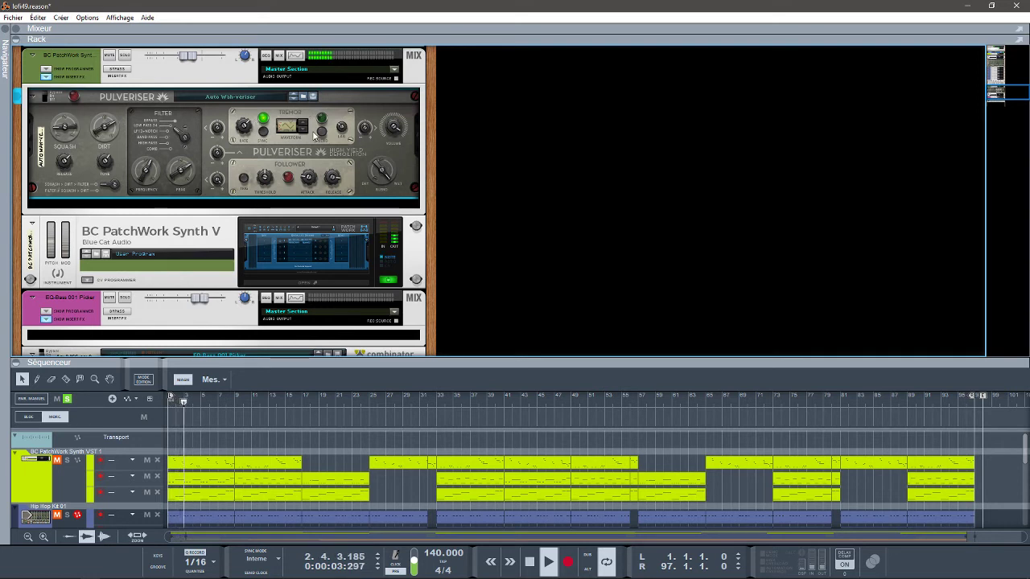
{"action": "left_click", "coordinate": [46, 96]}
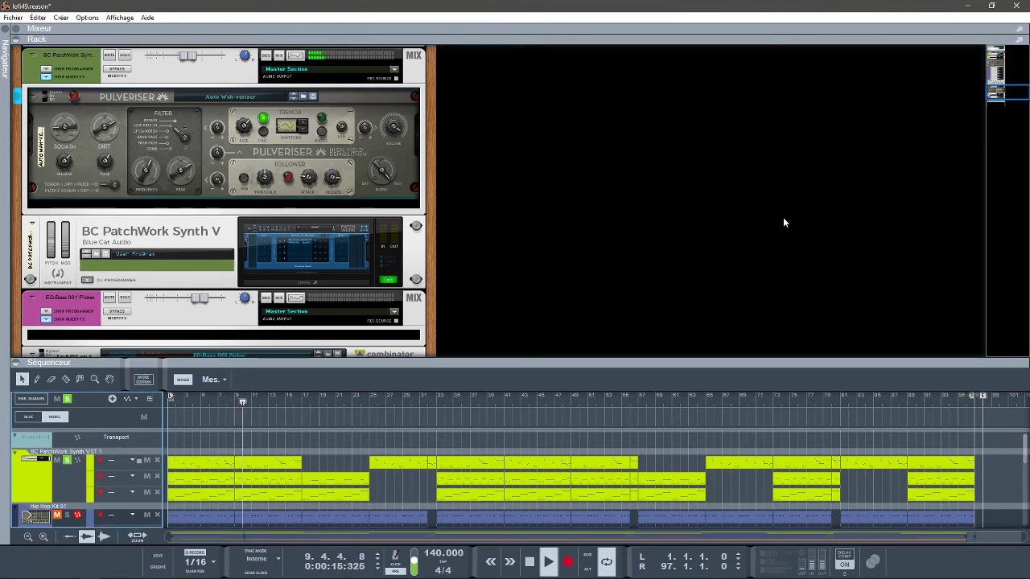
Clear all track solos and play the full mix from the start of the song
{"action": "left_click_drag", "start_coordinate": [995, 90], "coordinate": [995, 95]}
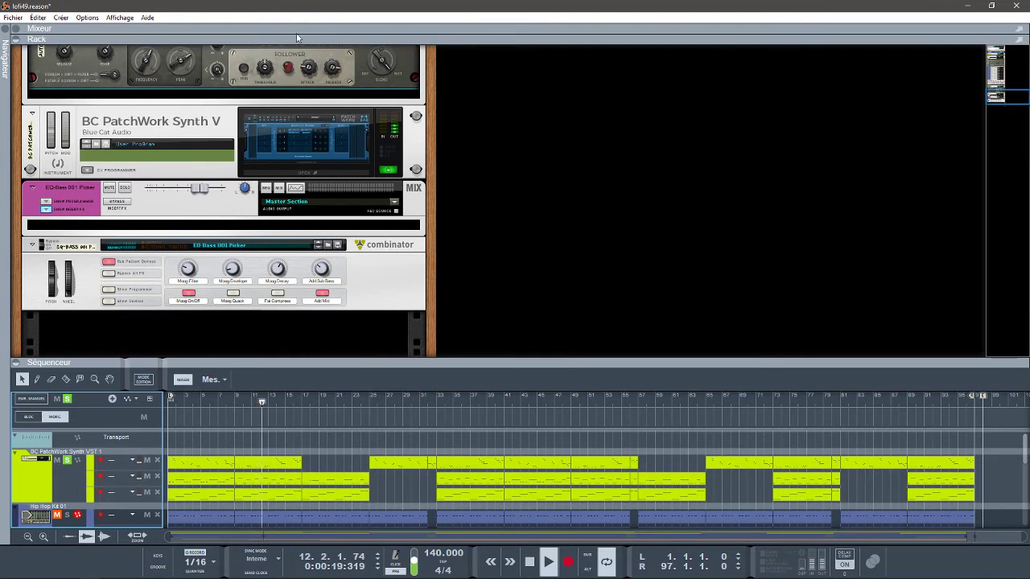
{"action": "key", "text": "space"}
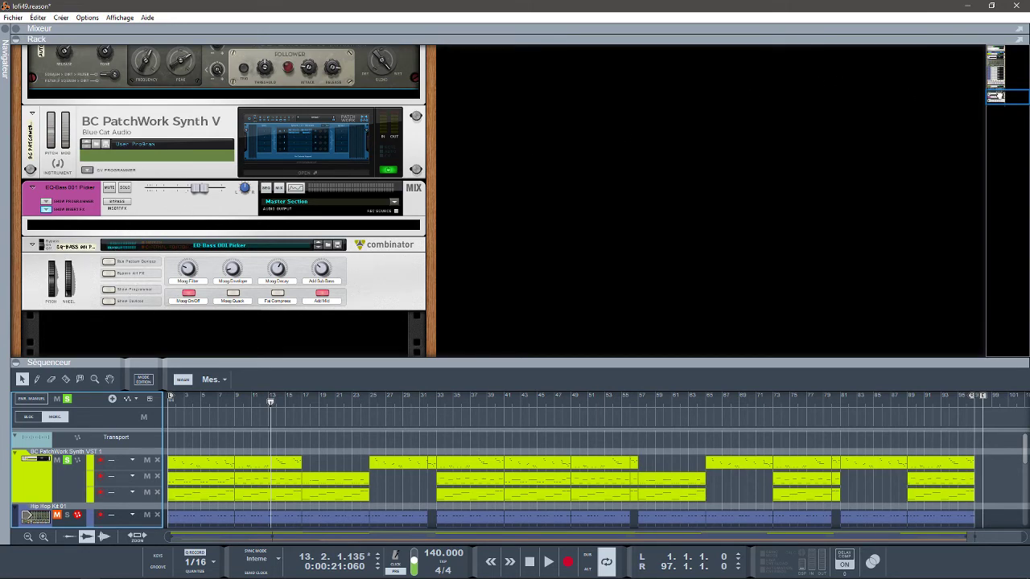
{"action": "left_click_drag", "start_coordinate": [996, 96], "coordinate": [994, 62]}
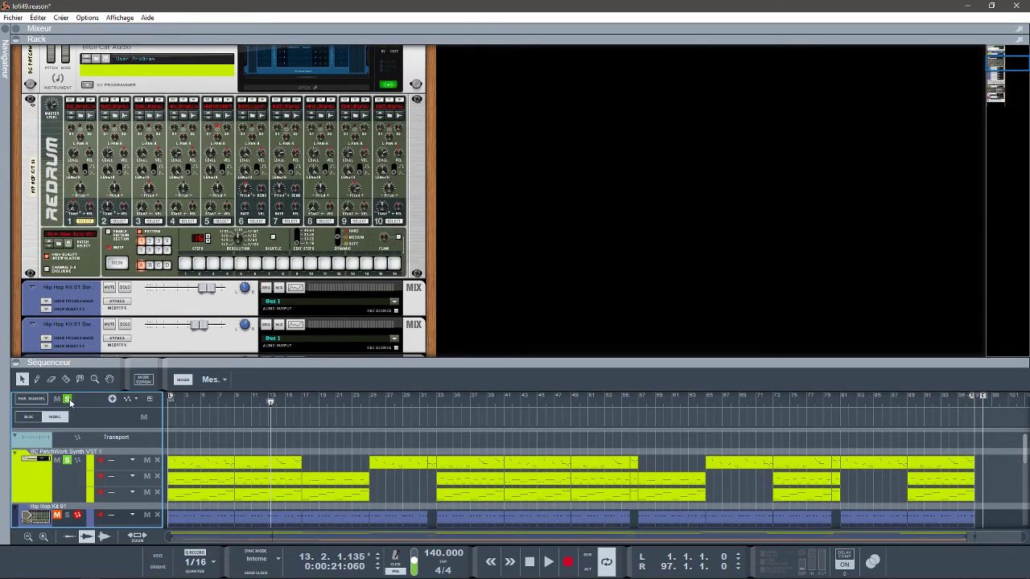
{"action": "key", "text": "shift+Return"}
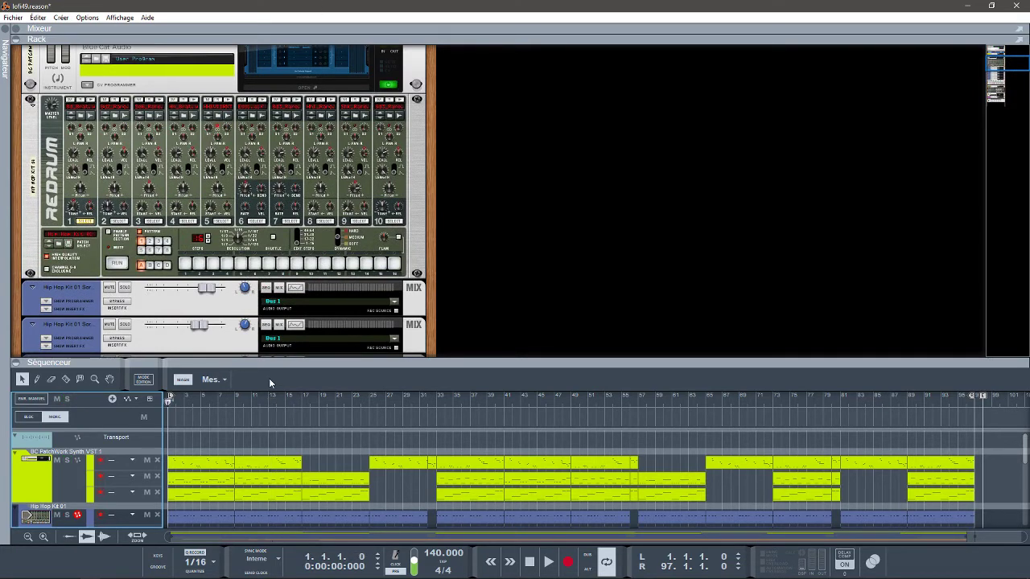
{"action": "key", "text": "space"}
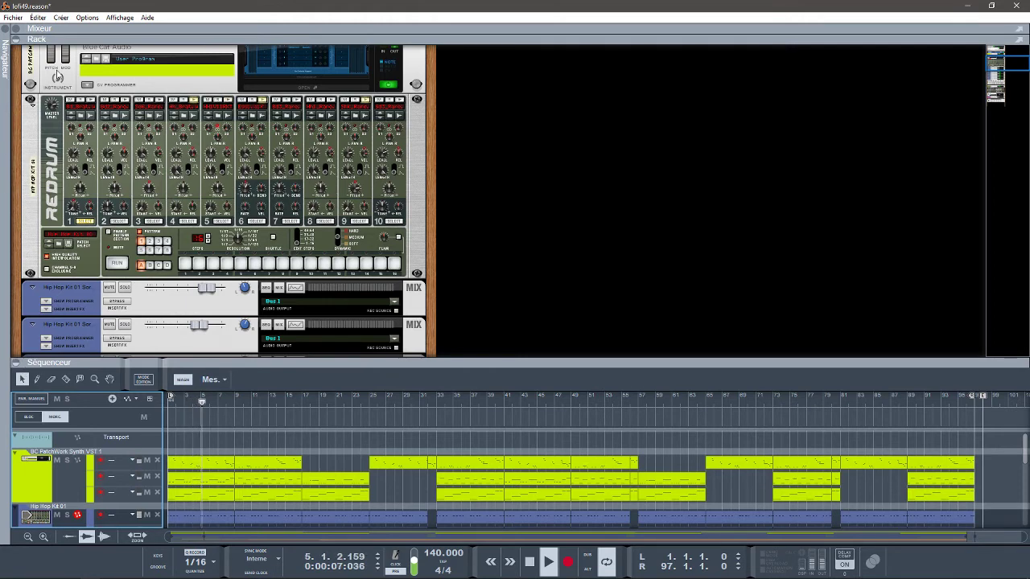
Show the full sequencer arrangement and look over the mixer channels during playback, closing the mixer again
{"action": "left_click", "coordinate": [16, 39]}
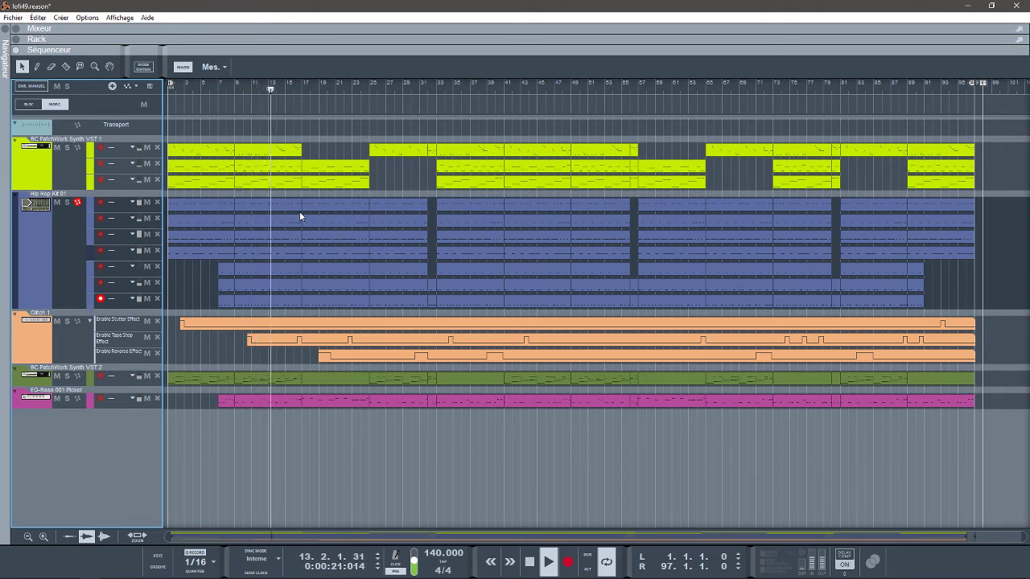
{"action": "left_click", "coordinate": [15, 29]}
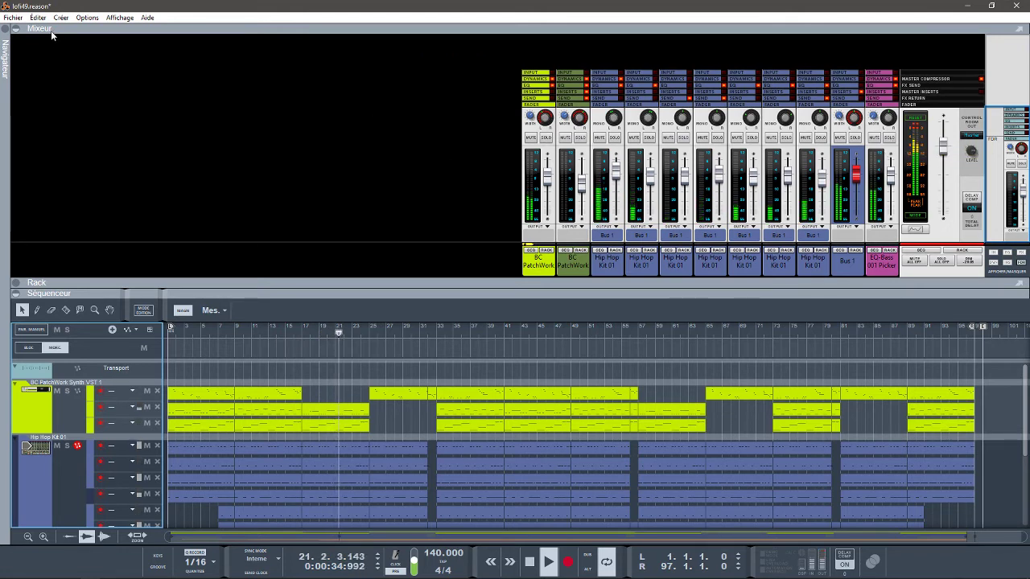
{"action": "left_click", "coordinate": [24, 30]}
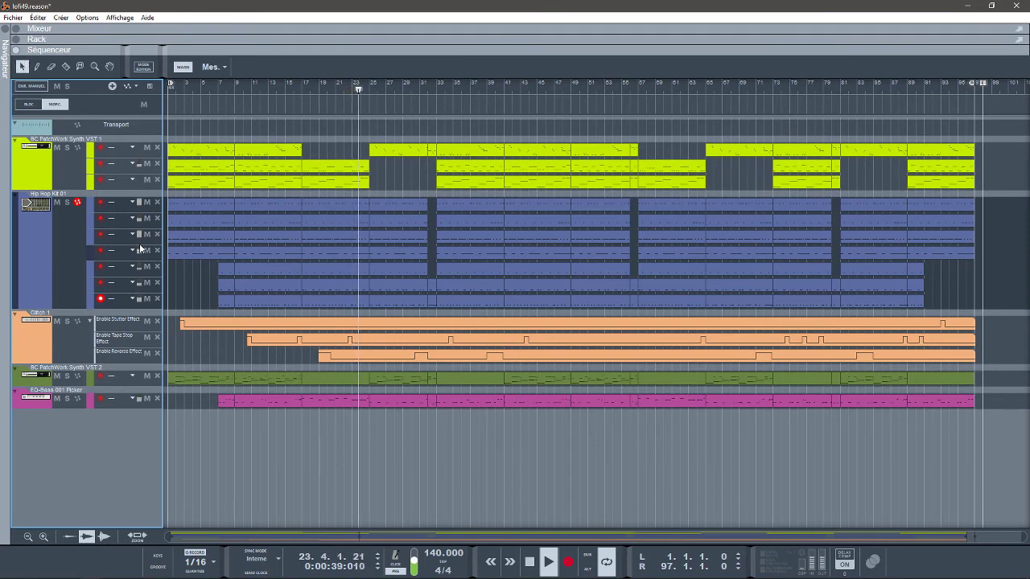
Bring back the rack and open the BC PatchWork Synth VST 1 editor with its Instachord and Xpand!2 windows
{"action": "left_click", "coordinate": [17, 39]}
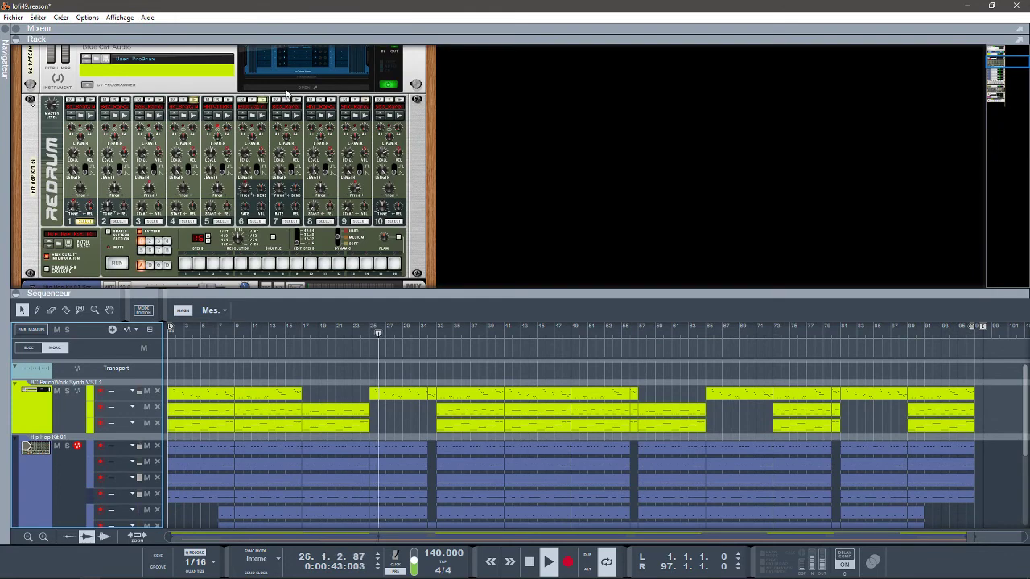
{"action": "left_click", "coordinate": [285, 94]}
{"action": "left_click", "coordinate": [286, 89]}
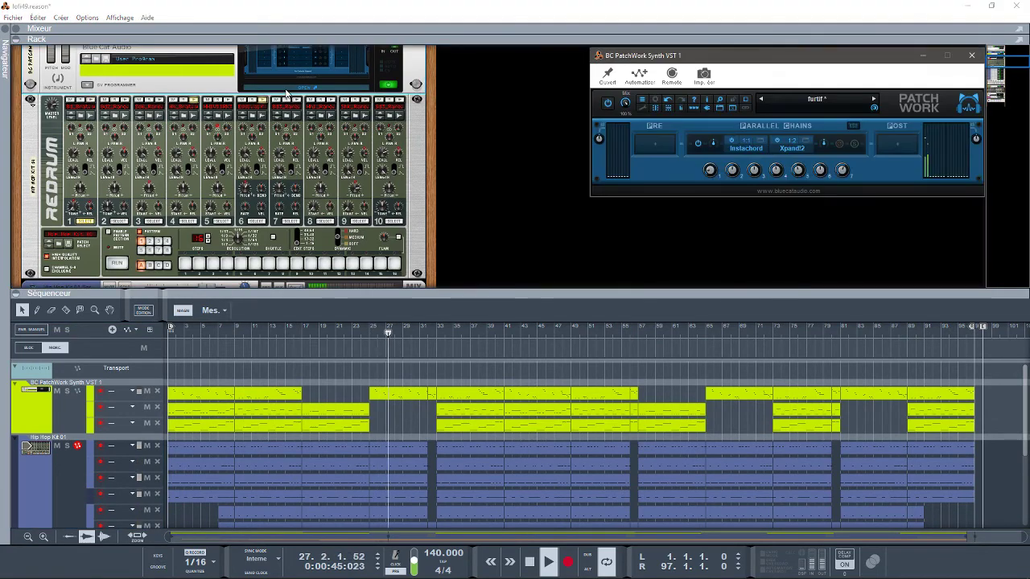
{"action": "left_click", "coordinate": [746, 148]}
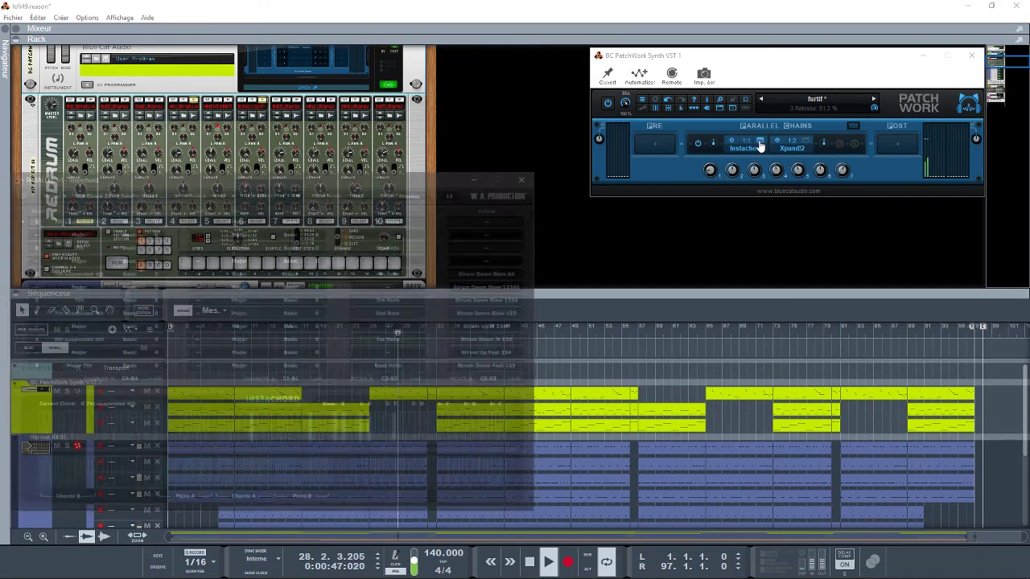
{"action": "left_click", "coordinate": [792, 148]}
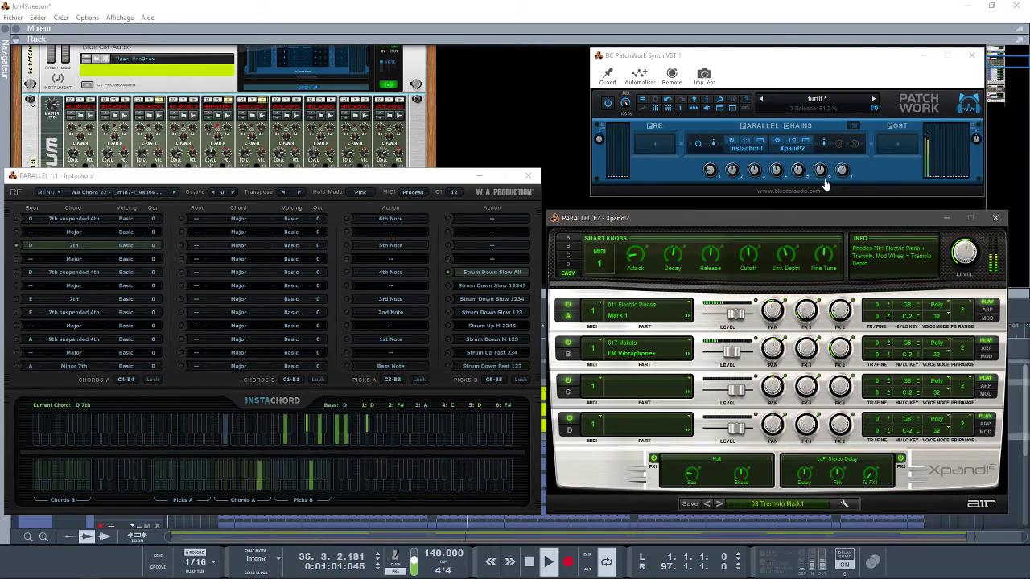
Close the Xpand!2 and Instachord windows and open the BC PatchWork Synth VST 2 editor from the rack
{"action": "left_click", "coordinate": [997, 218]}
{"action": "left_click", "coordinate": [530, 175]}
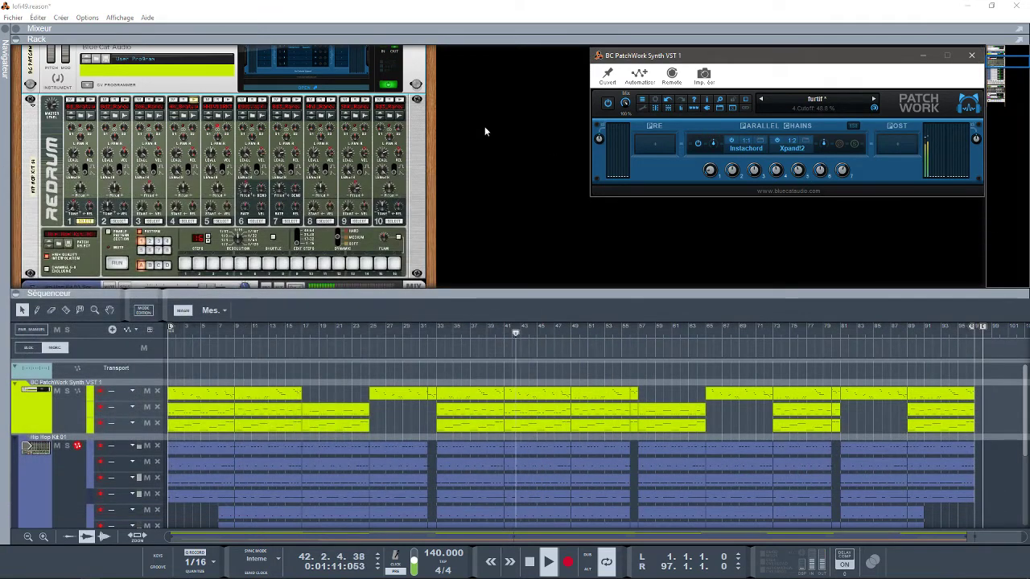
{"action": "left_click", "coordinate": [1005, 71]}
{"action": "left_click_drag", "start_coordinate": [1005, 71], "coordinate": [1009, 98]}
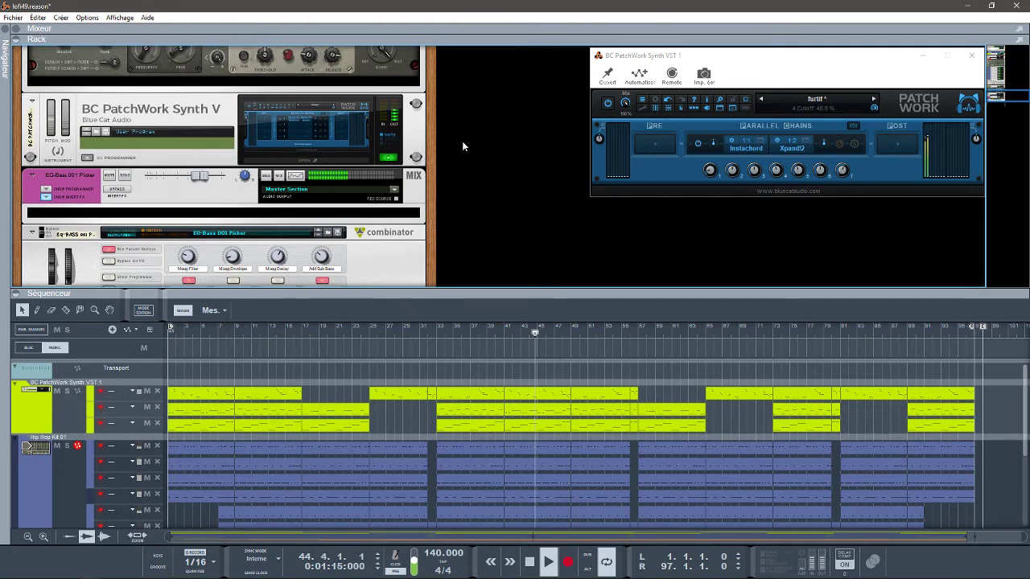
{"action": "left_click", "coordinate": [354, 160]}
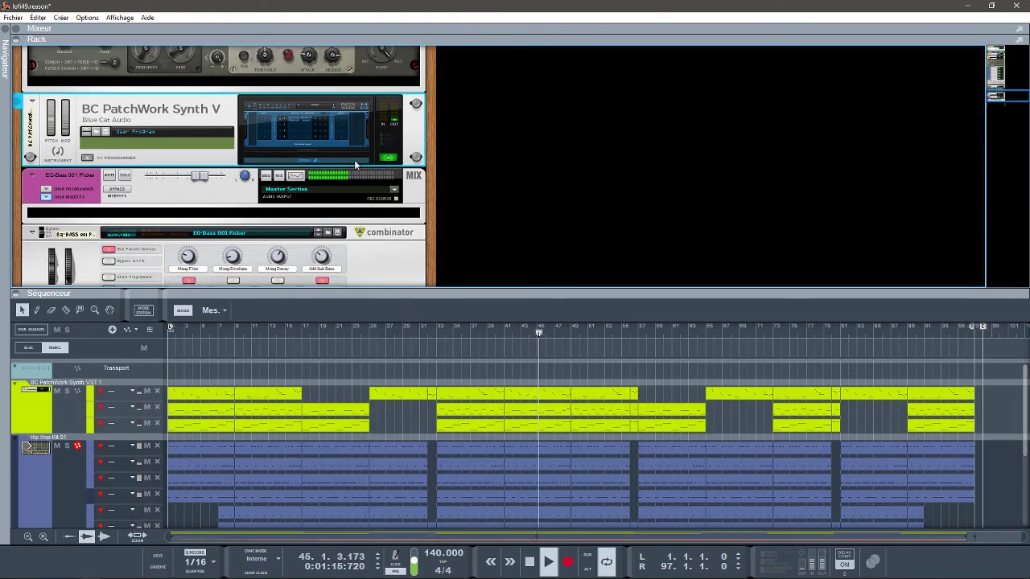
{"action": "left_click", "coordinate": [354, 159]}
{"action": "left_click", "coordinate": [354, 160]}
{"action": "left_click", "coordinate": [354, 159]}
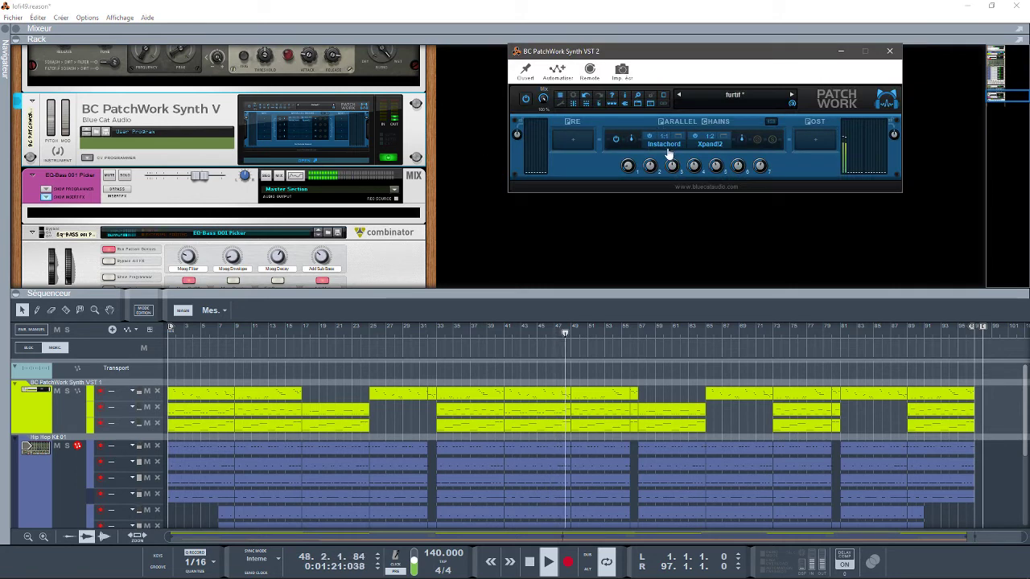
Open the Xpand!2 and Instachord windows from VST 2's parallel chain and arrange them side by side
{"action": "right_click", "coordinate": [664, 146]}
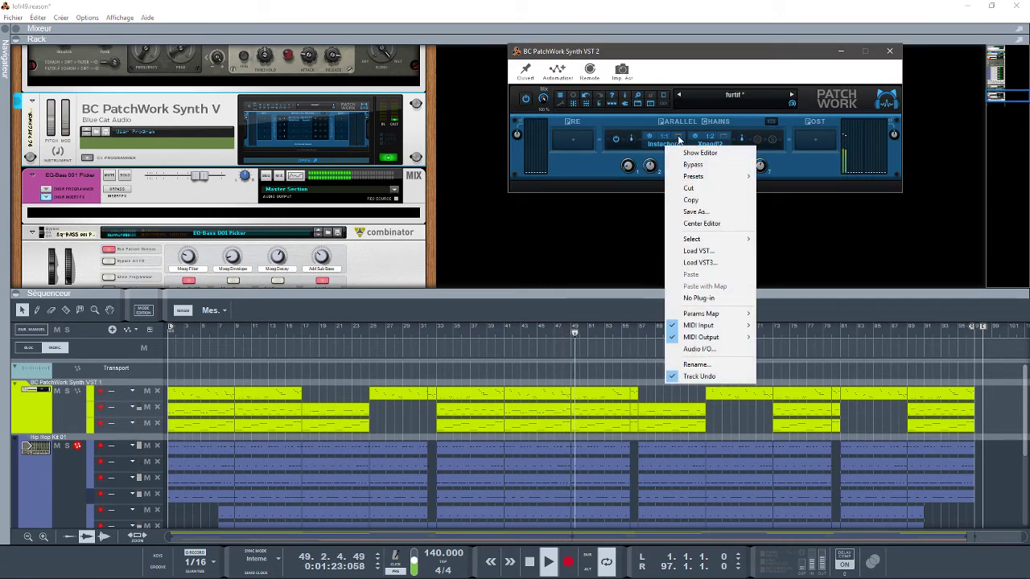
{"action": "left_click", "coordinate": [678, 138]}
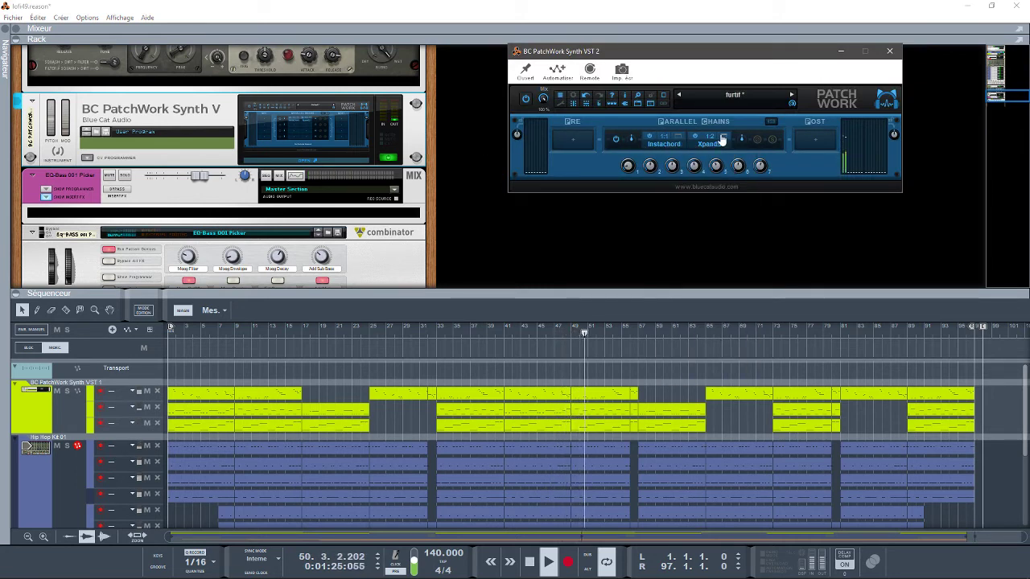
{"action": "left_click", "coordinate": [722, 139]}
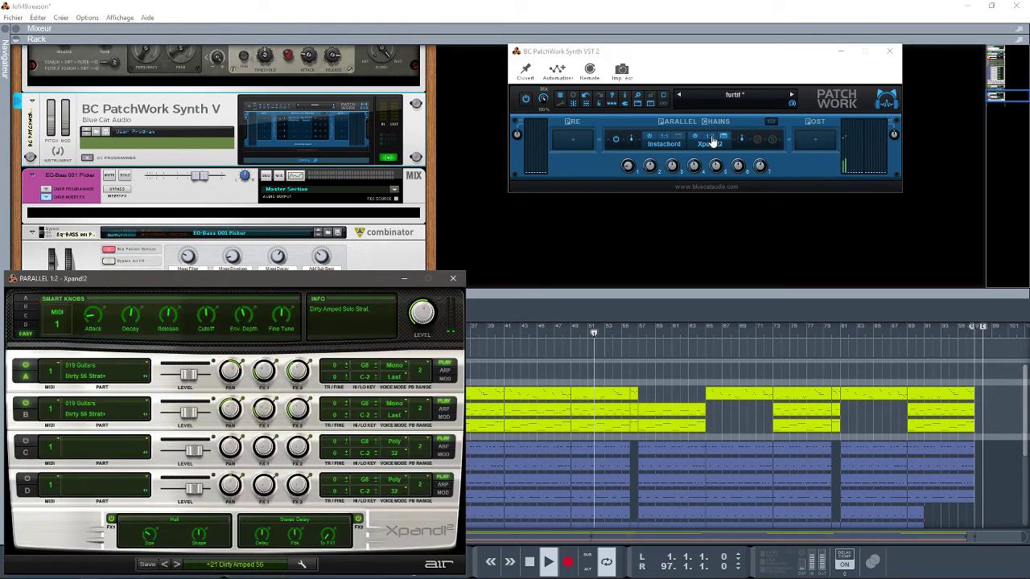
{"action": "left_click_drag", "start_coordinate": [309, 280], "coordinate": [829, 241]}
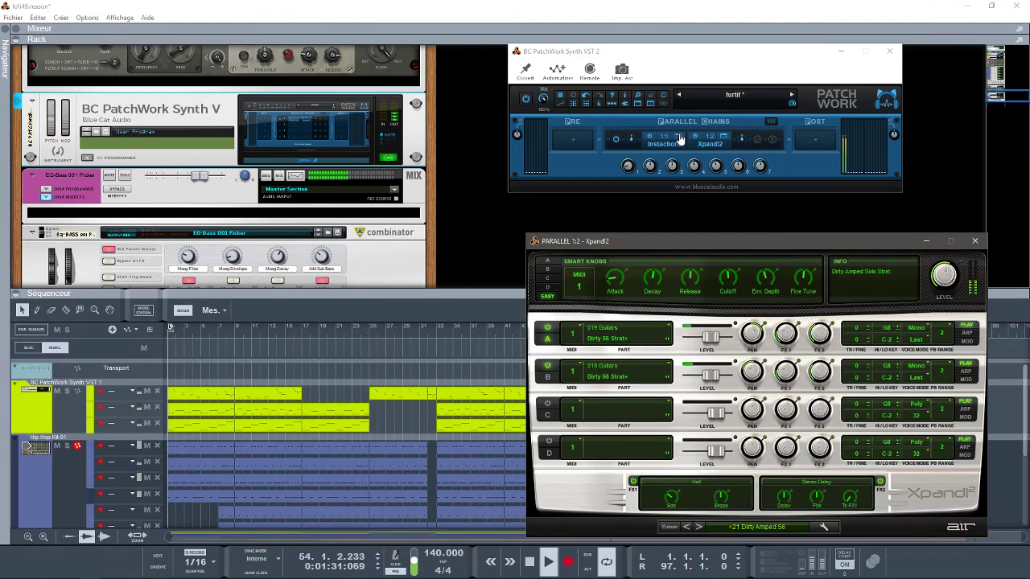
{"action": "left_click", "coordinate": [680, 138]}
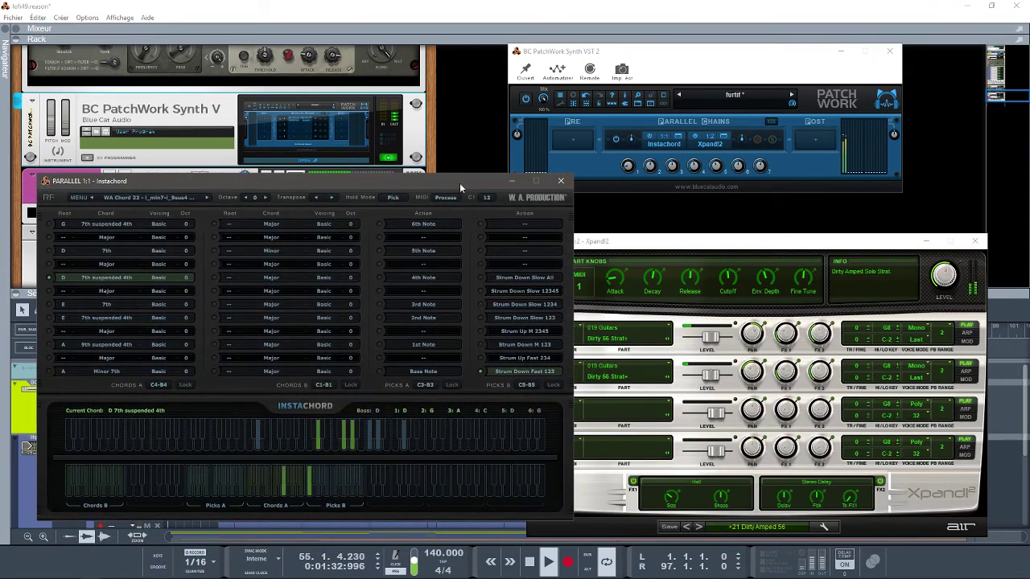
{"action": "left_click_drag", "start_coordinate": [460, 188], "coordinate": [418, 193]}
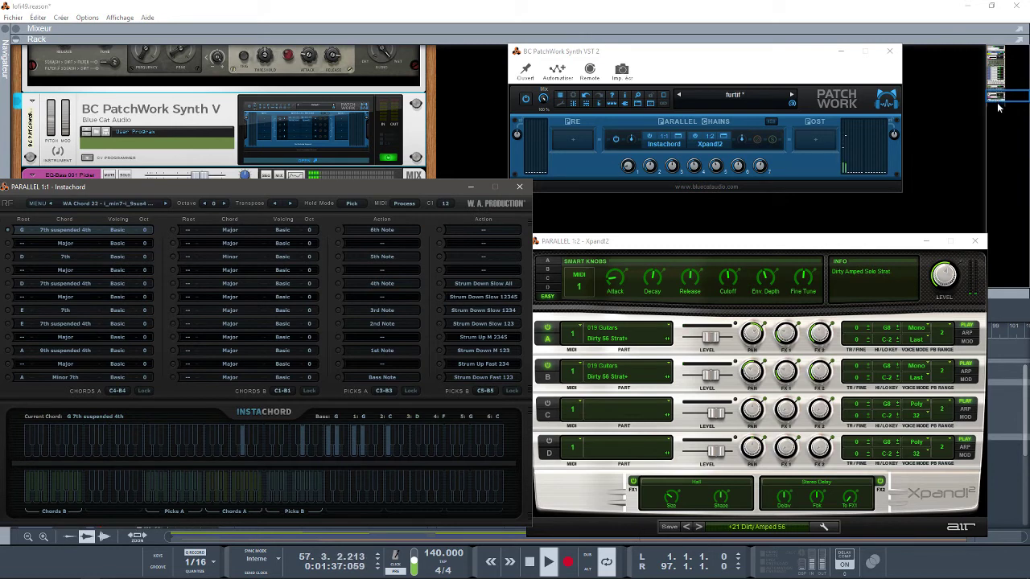
Solo the BC PatchWork Synth VST 2 mix channel, stop playback and open that track's clip at bar 65 for note editing
{"action": "left_click_drag", "start_coordinate": [998, 107], "coordinate": [995, 91]}
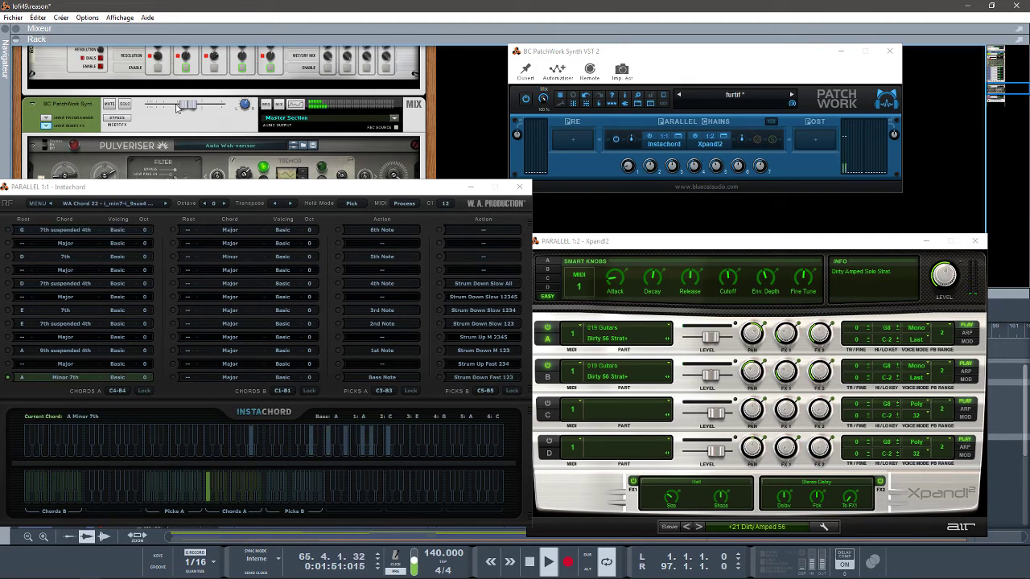
{"action": "left_click", "coordinate": [125, 105]}
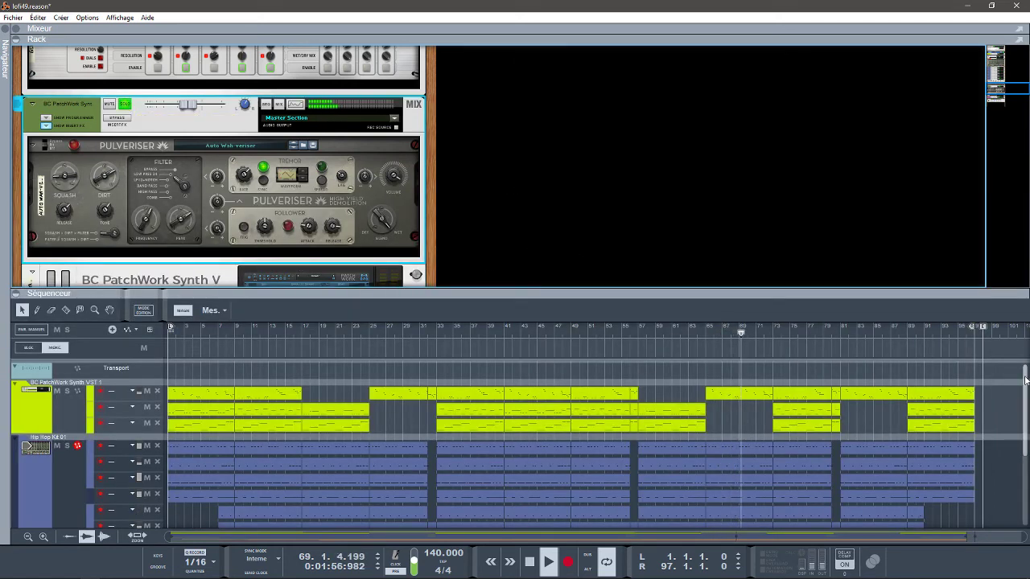
{"action": "scroll", "coordinate": [1026, 381], "scroll_direction": "down", "scroll_amount": 3}
{"action": "scroll", "coordinate": [1005, 374], "scroll_direction": "up", "scroll_amount": 3}
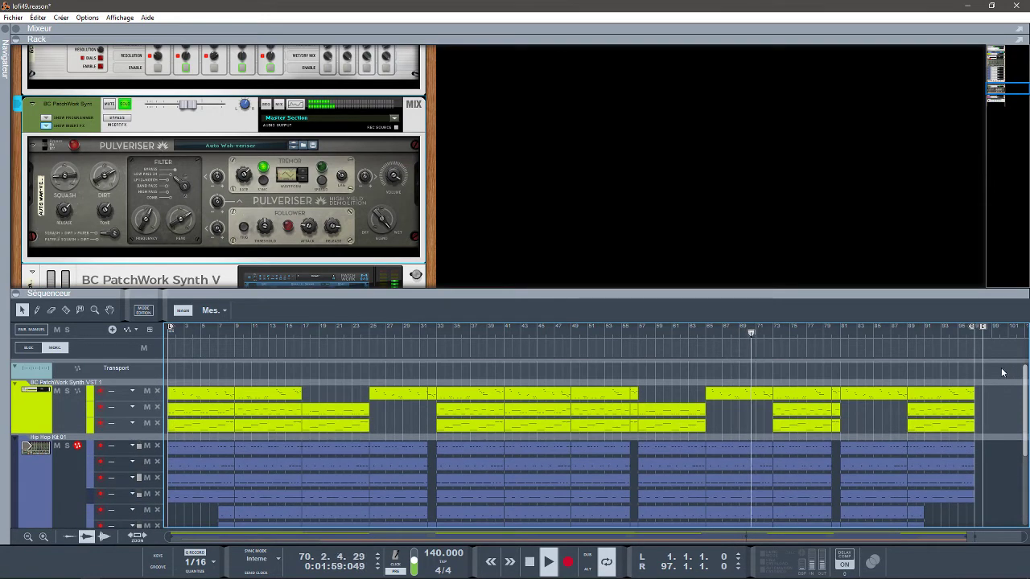
{"action": "scroll", "coordinate": [1002, 372], "scroll_direction": "down", "scroll_amount": 3}
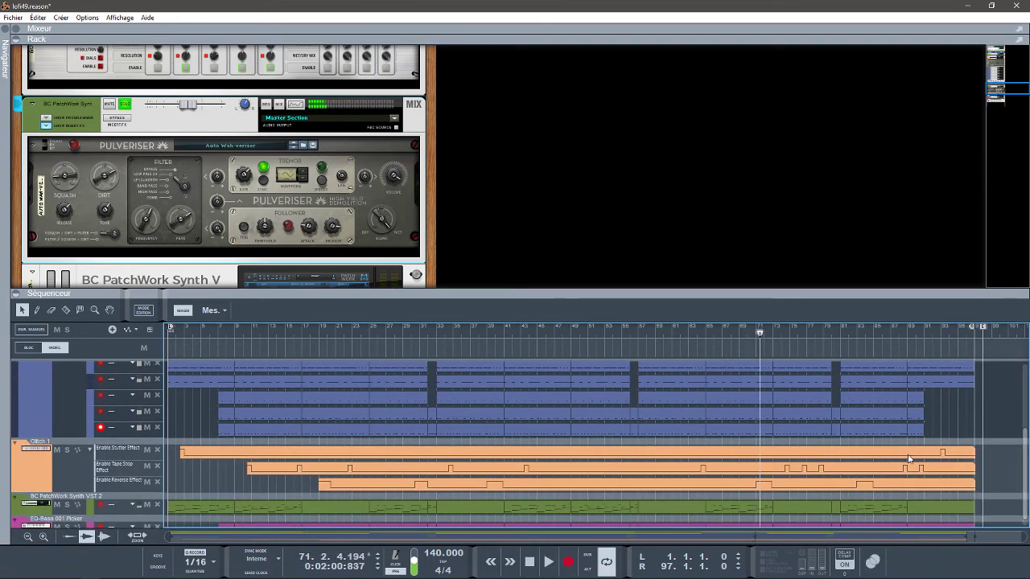
{"action": "double_click", "coordinate": [720, 506]}
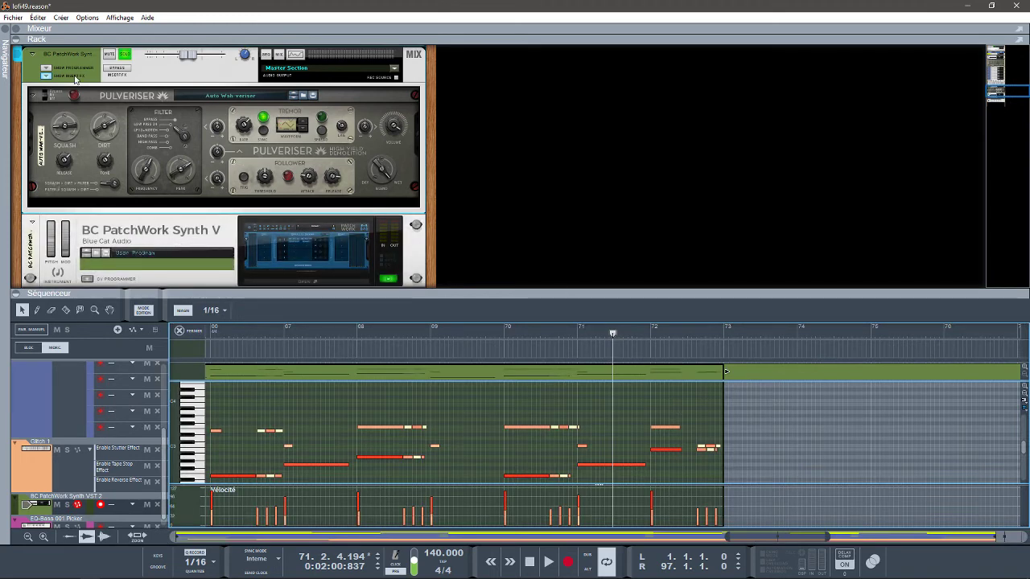
Enlarge the note editor to inspect the VST 2 notes, and switch to the track's clip starting at bar 41
{"action": "left_click", "coordinate": [17, 40]}
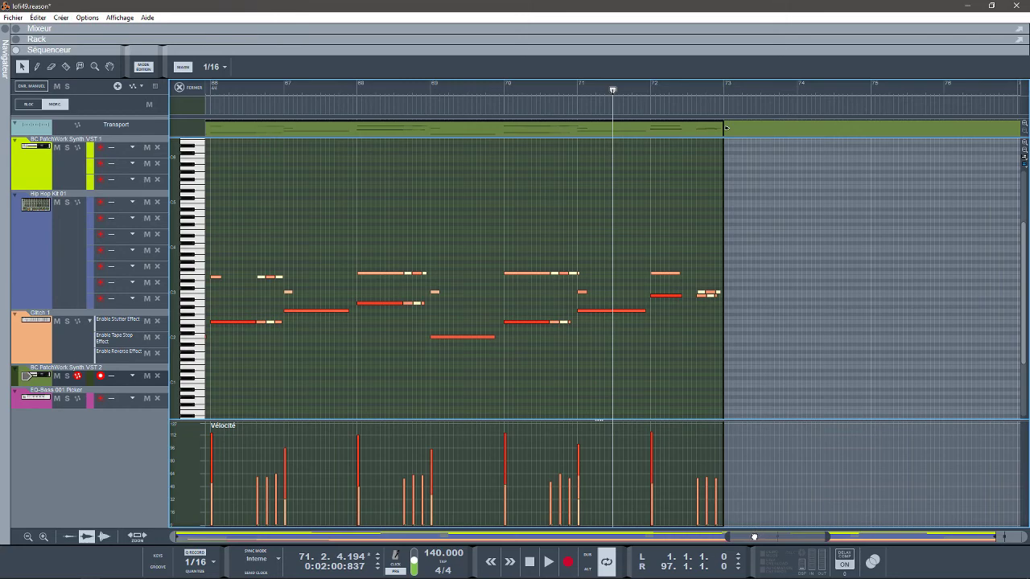
{"action": "left_click_drag", "start_coordinate": [754, 537], "coordinate": [380, 541]}
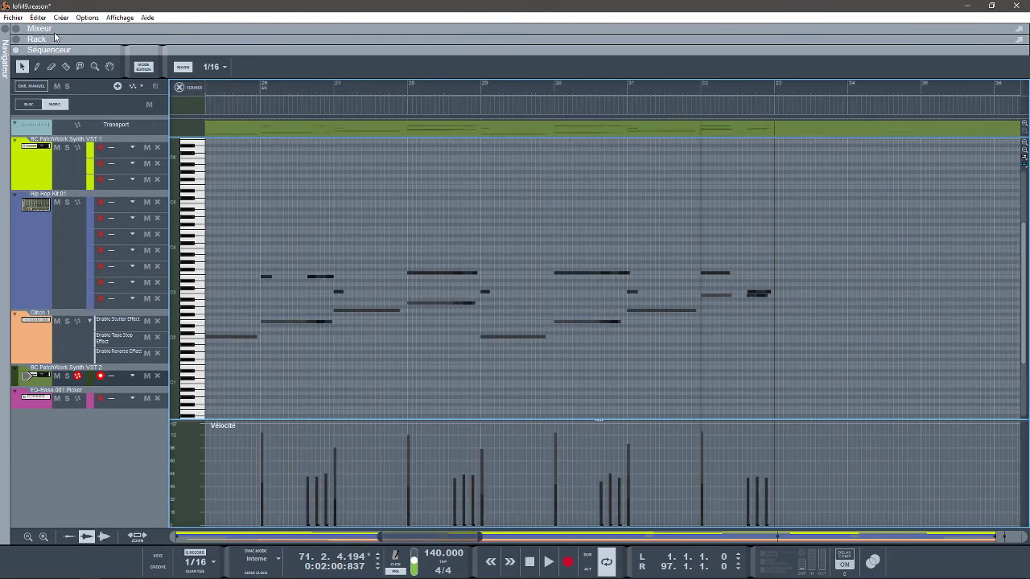
{"action": "left_click", "coordinate": [179, 88]}
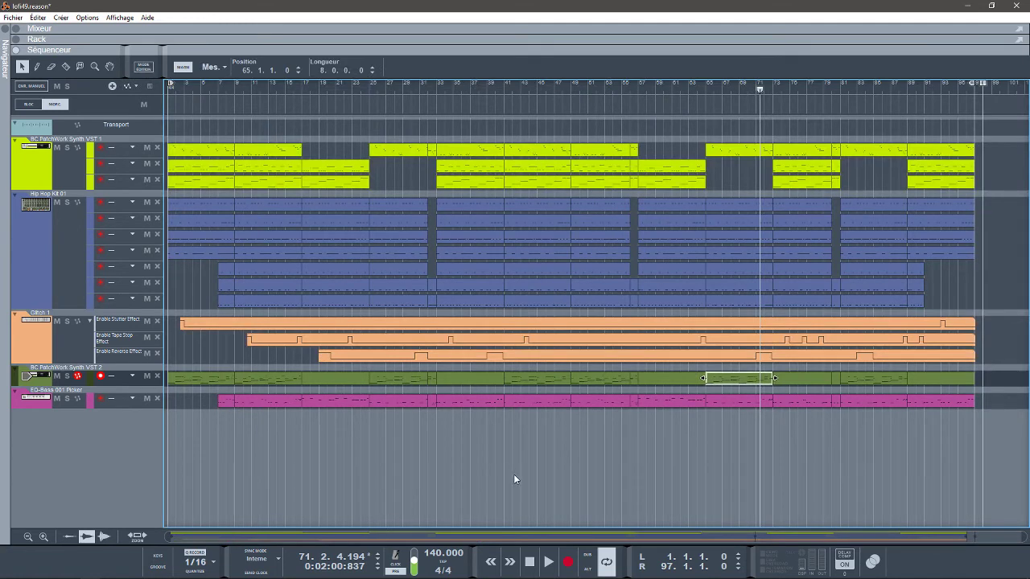
{"action": "double_click", "coordinate": [538, 378]}
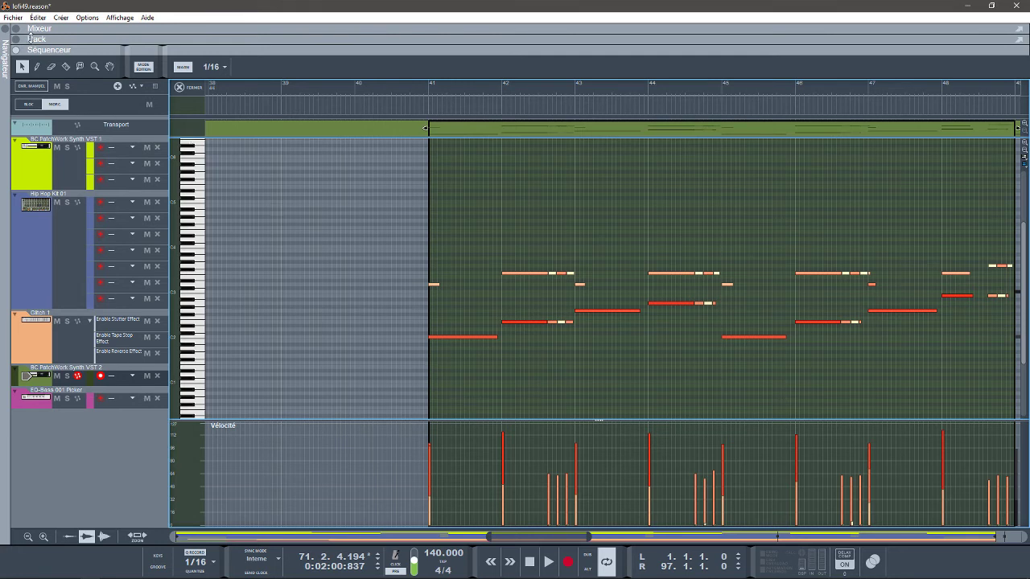
Close the note editor, play the song from its start and show the mixer above the sequencer
{"action": "left_click", "coordinate": [180, 88]}
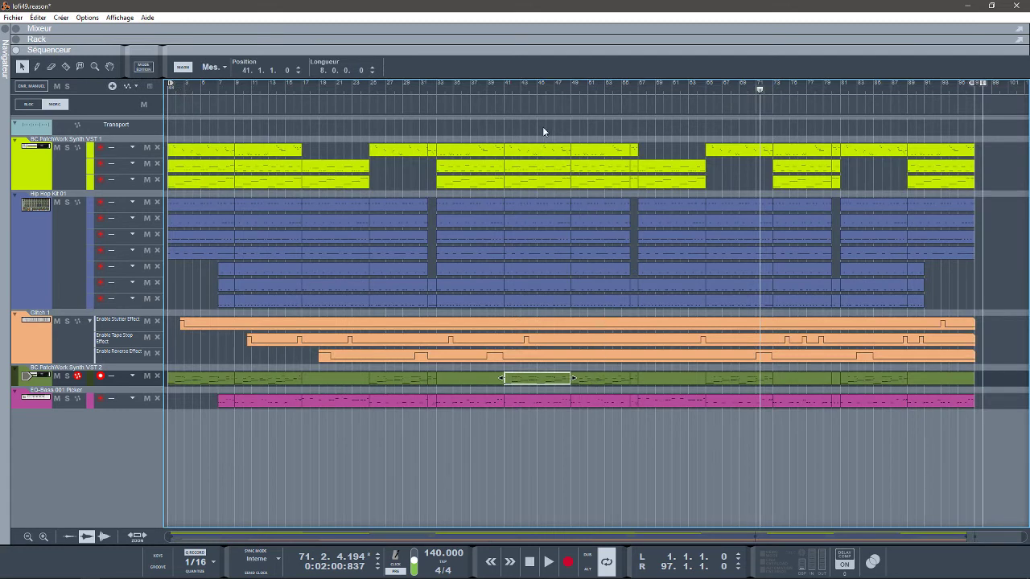
{"action": "key", "text": "shift+Return"}
{"action": "key", "text": "space"}
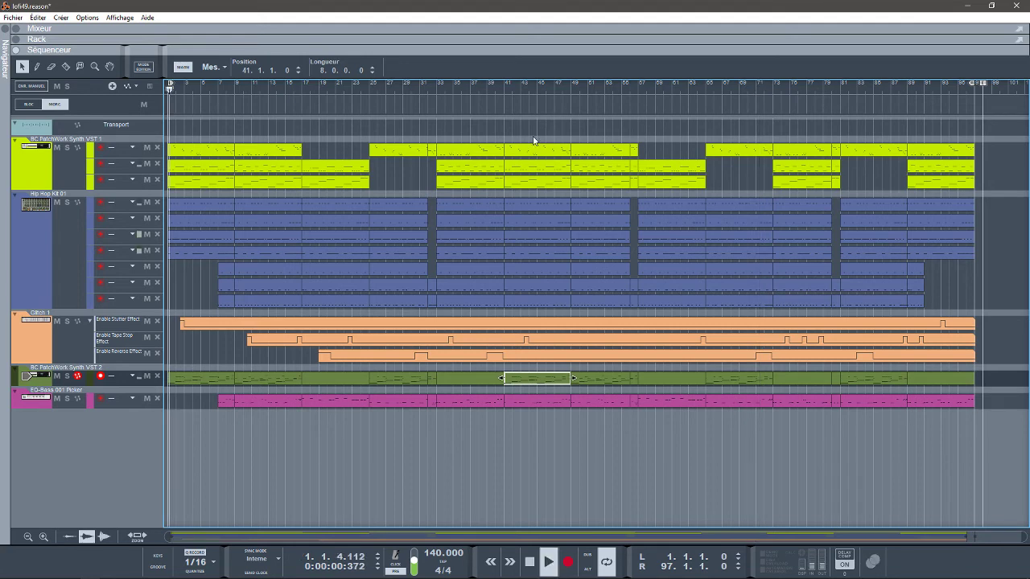
{"action": "left_click", "coordinate": [15, 29]}
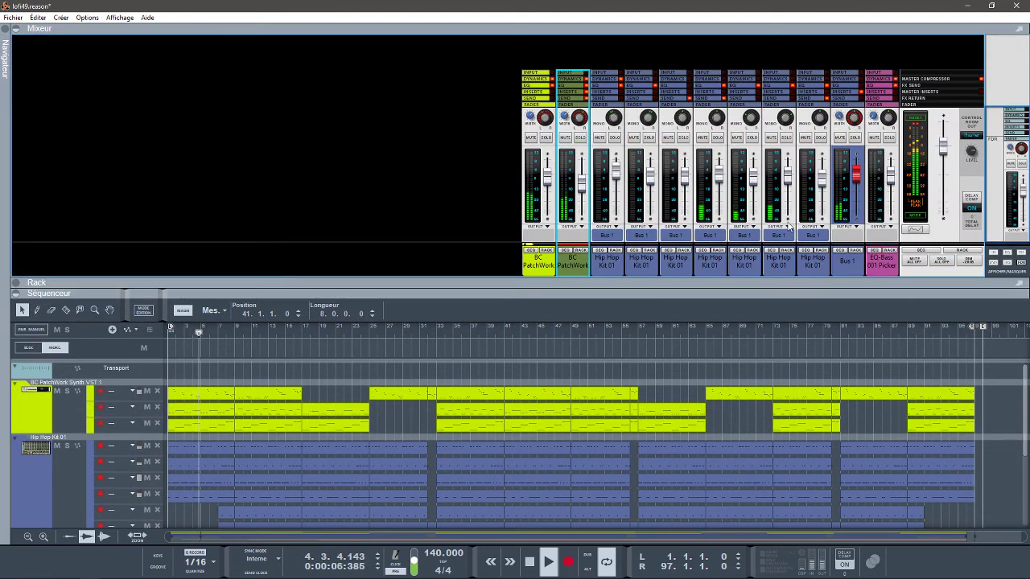
Solo the BC PatchWork Synth VST 1 mix channel and open that device's editor from the rack
{"action": "left_click", "coordinate": [546, 137]}
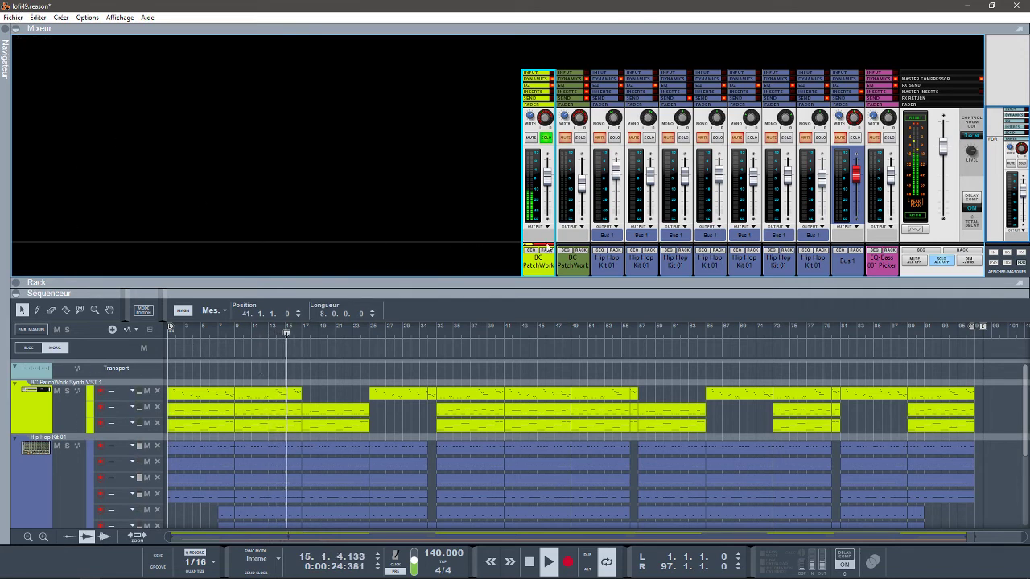
{"action": "left_click", "coordinate": [533, 245]}
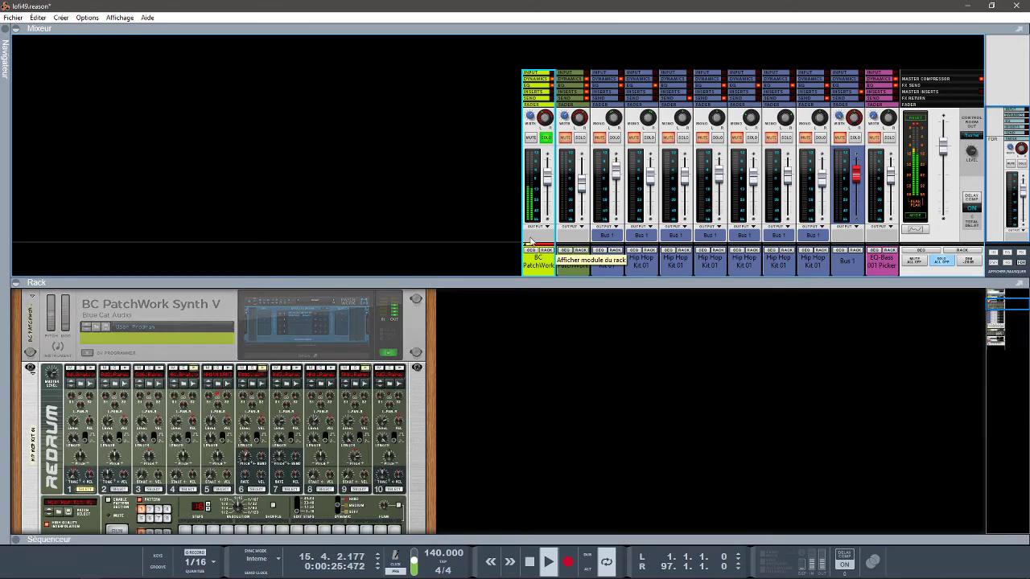
{"action": "left_click", "coordinate": [349, 359]}
{"action": "left_click", "coordinate": [411, 305]}
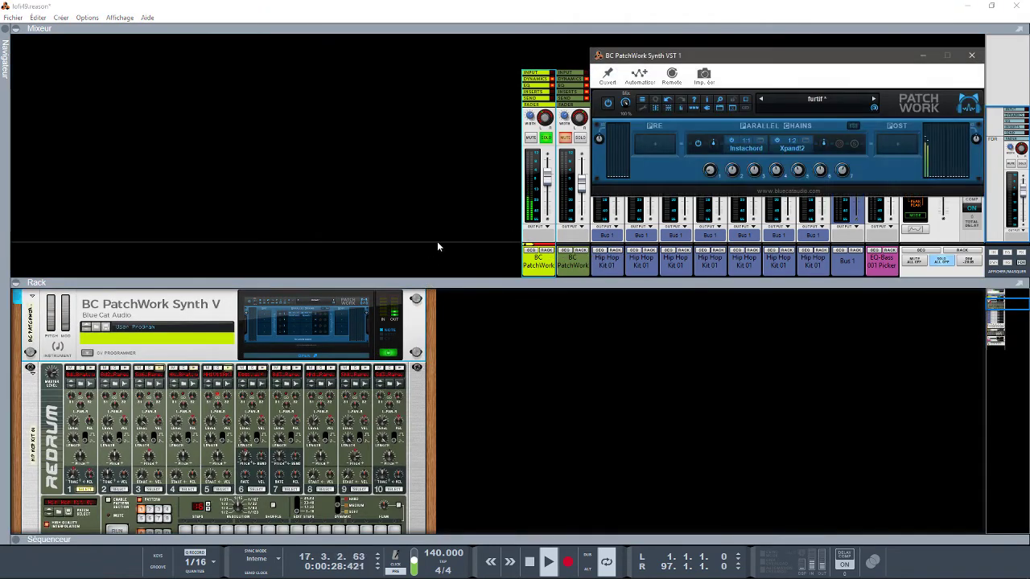
Open Instachord and Xpand!2 from VST 1's parallel chain to watch the soloed chords play, and stop playback
{"action": "left_click", "coordinate": [758, 145]}
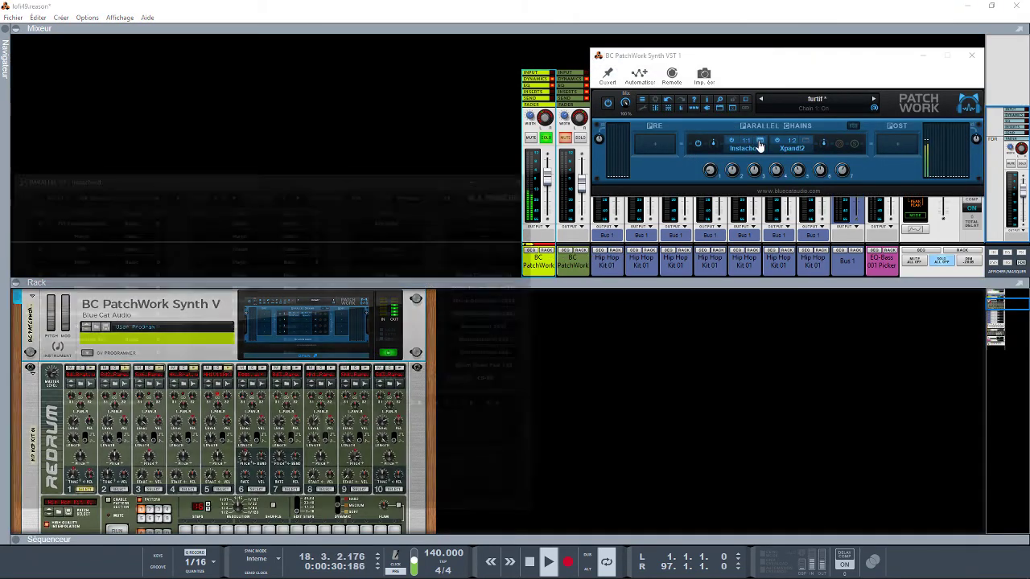
{"action": "left_click", "coordinate": [806, 144]}
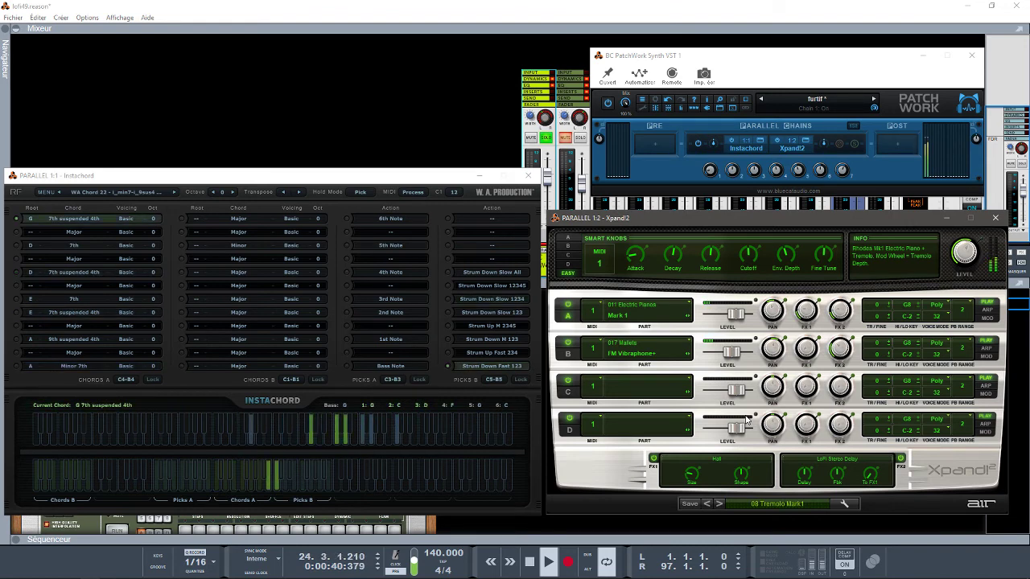
{"action": "key", "text": "space"}
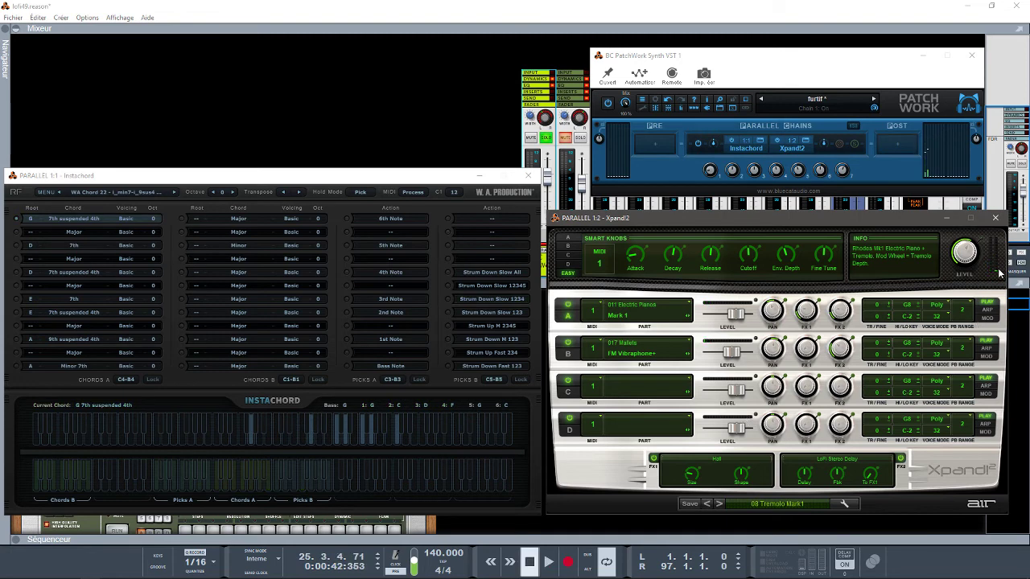
Close the Xpand!2 and Instachord windows and return the song position to the start
{"action": "left_click", "coordinate": [996, 218]}
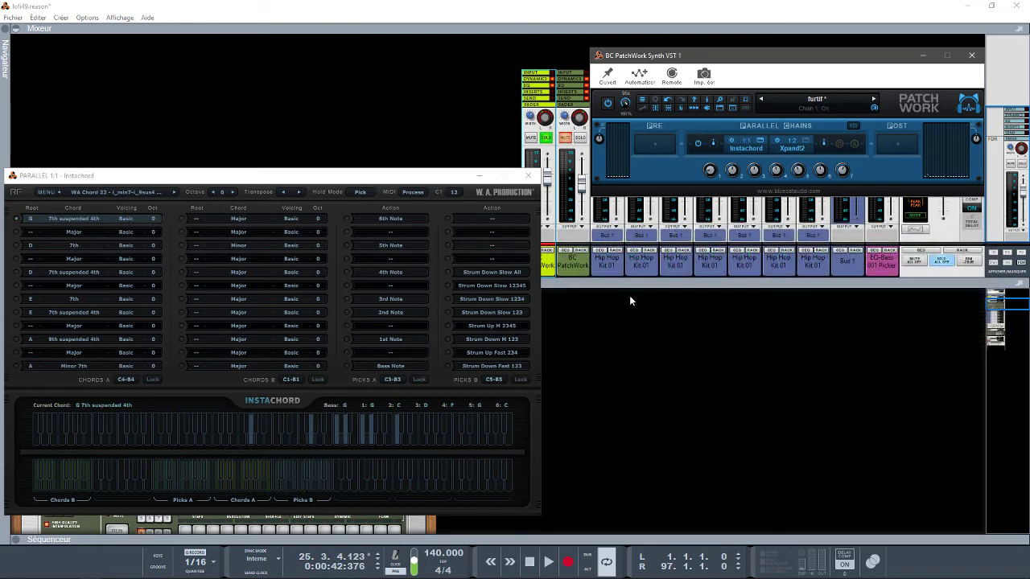
{"action": "key", "text": "KP_0"}
{"action": "left_click", "coordinate": [528, 176]}
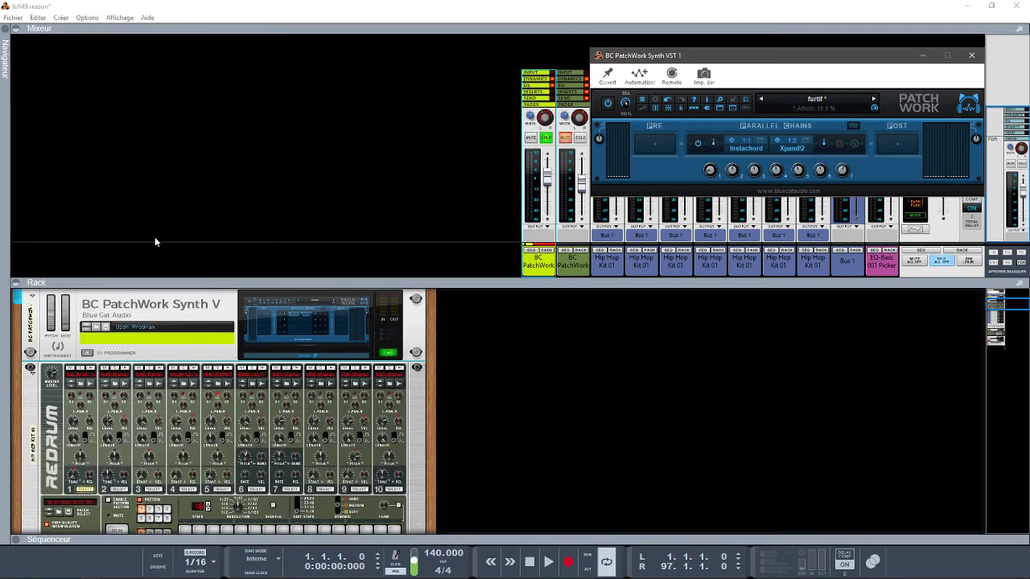
Show the browser beside the rack, hide the mixer and close the BC PatchWork Synth VST 1 editor
{"action": "left_click", "coordinate": [5, 44]}
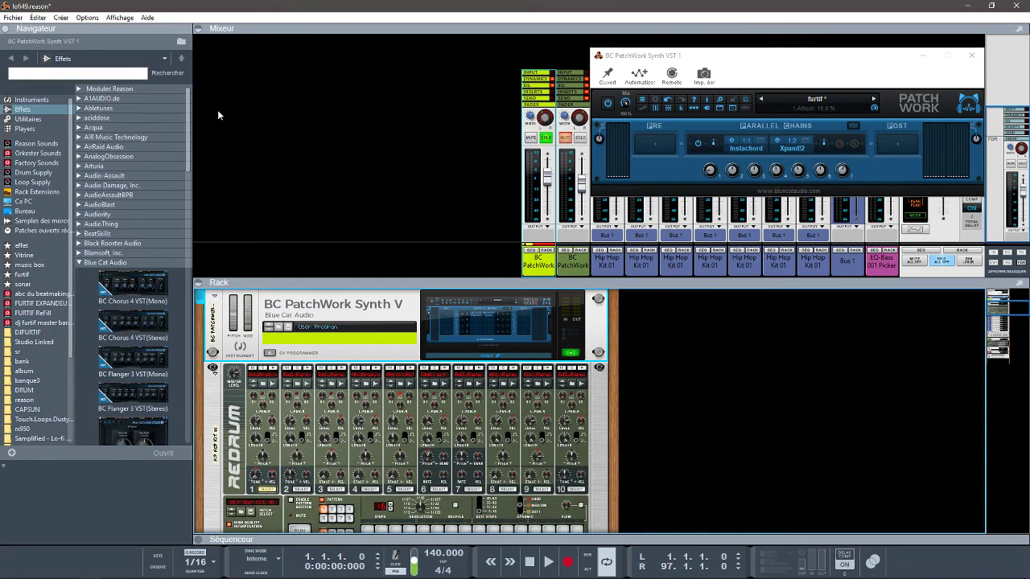
{"action": "left_click", "coordinate": [200, 30]}
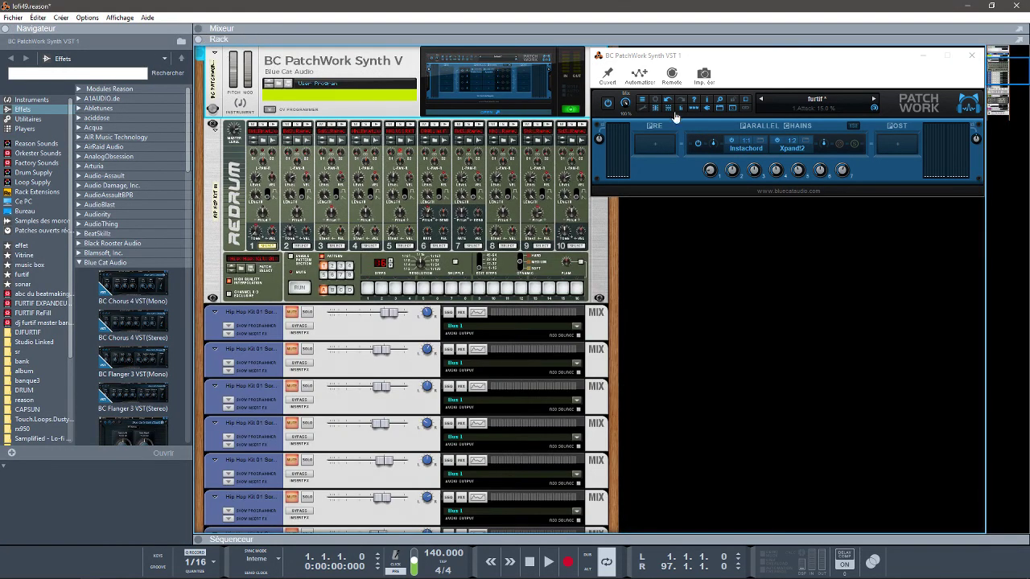
{"action": "left_click", "coordinate": [970, 56]}
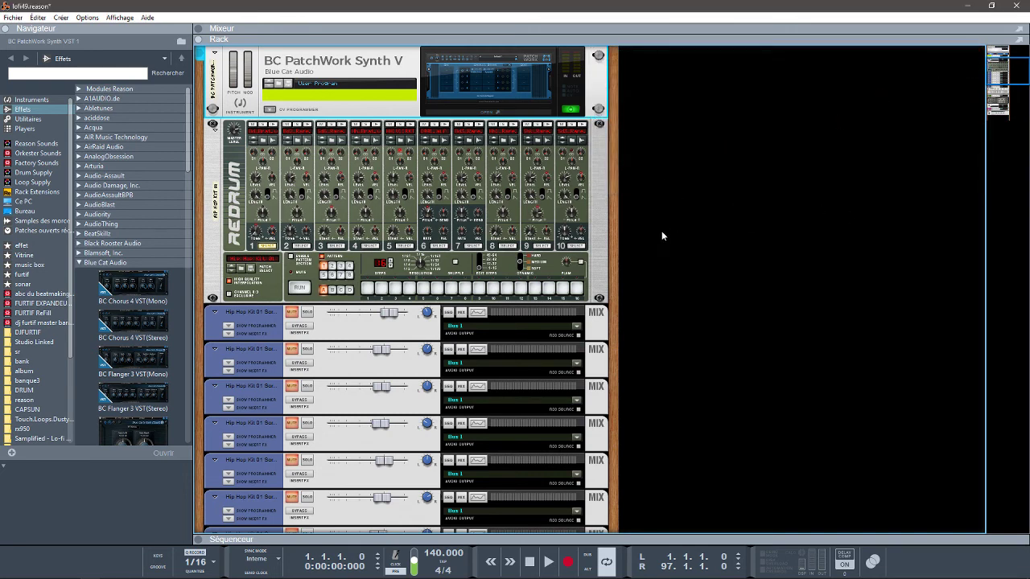
Show the mixer again, unsolo the BC PatchWork Synth VST 1 channel and briefly play the full mix
{"action": "left_click", "coordinate": [199, 30]}
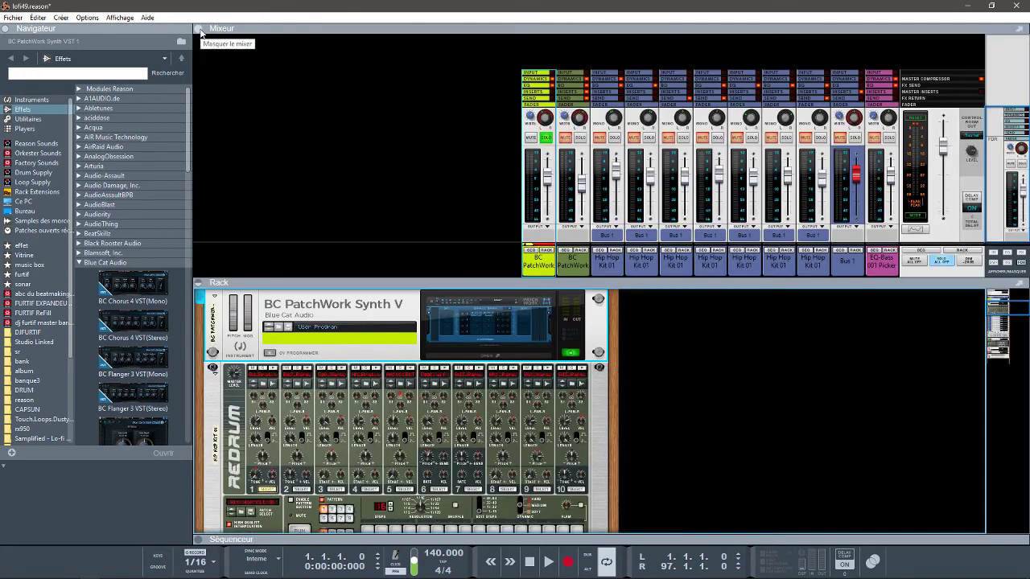
{"action": "left_click", "coordinate": [547, 139]}
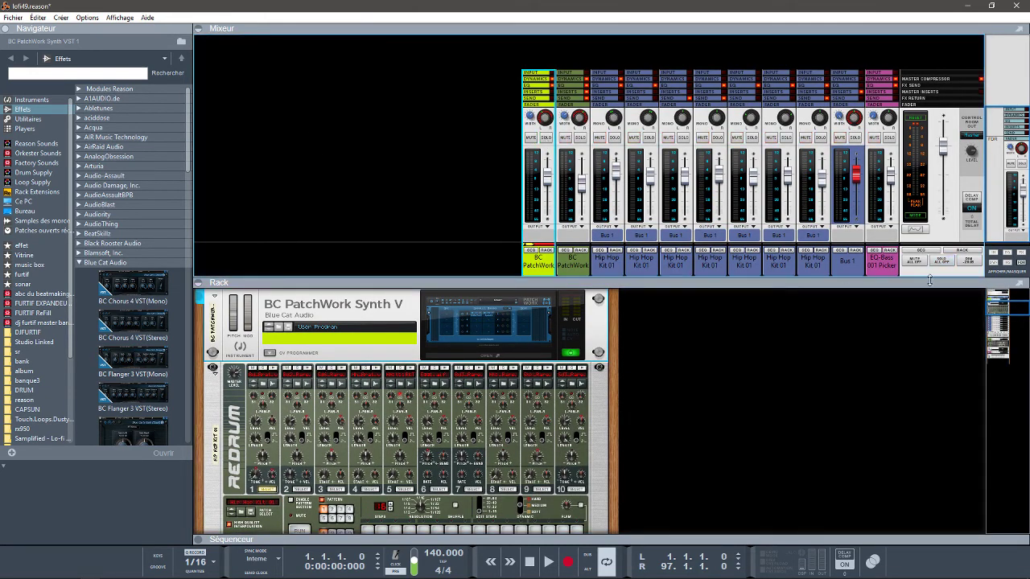
{"action": "key", "text": "space"}
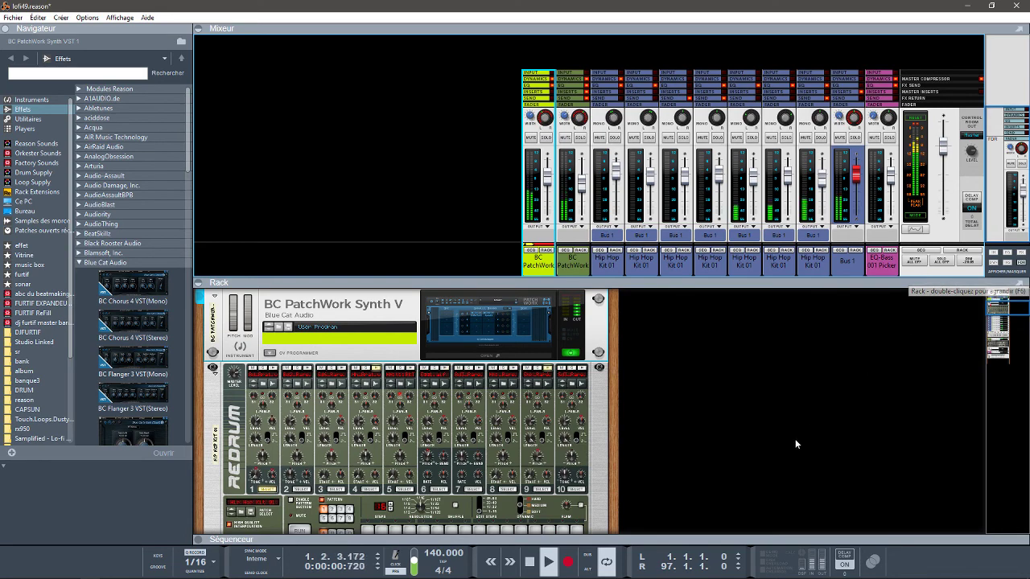
{"action": "key", "text": "space"}
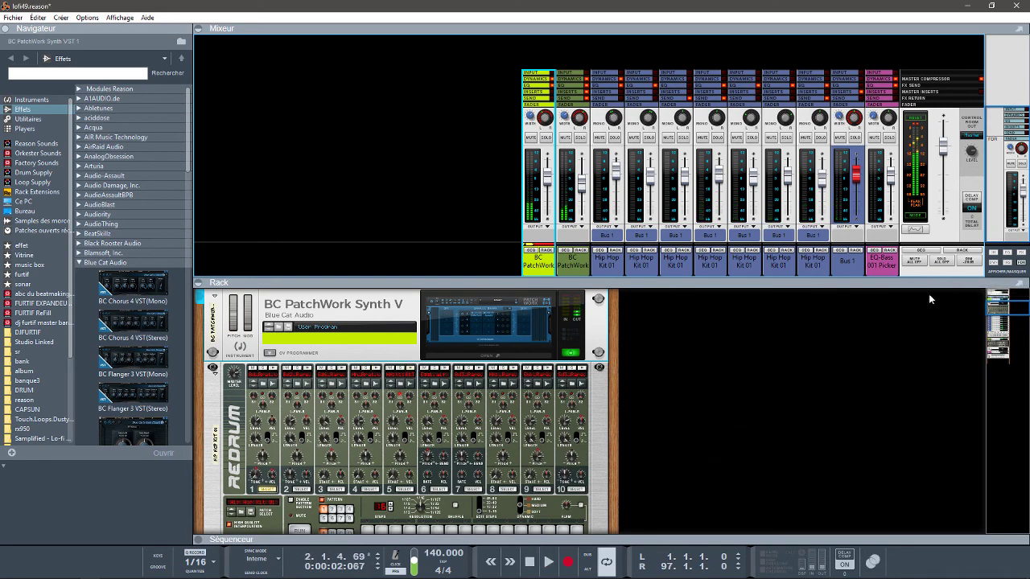
Bring the RX950 and Glitch devices and the Glitch automation lanes into view, and play the song from the start
{"action": "left_click_drag", "start_coordinate": [994, 309], "coordinate": [996, 337]}
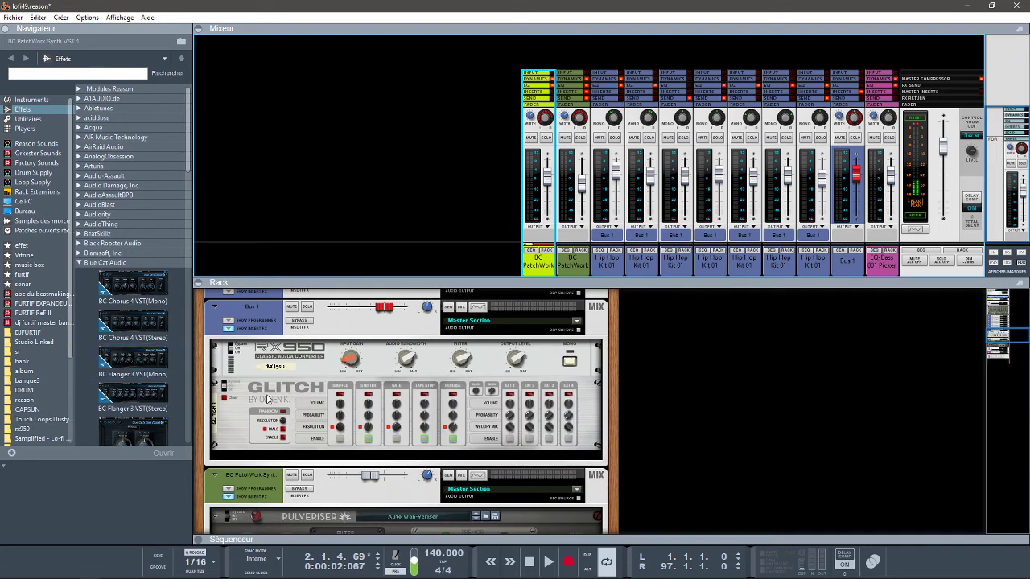
{"action": "left_click", "coordinate": [199, 541]}
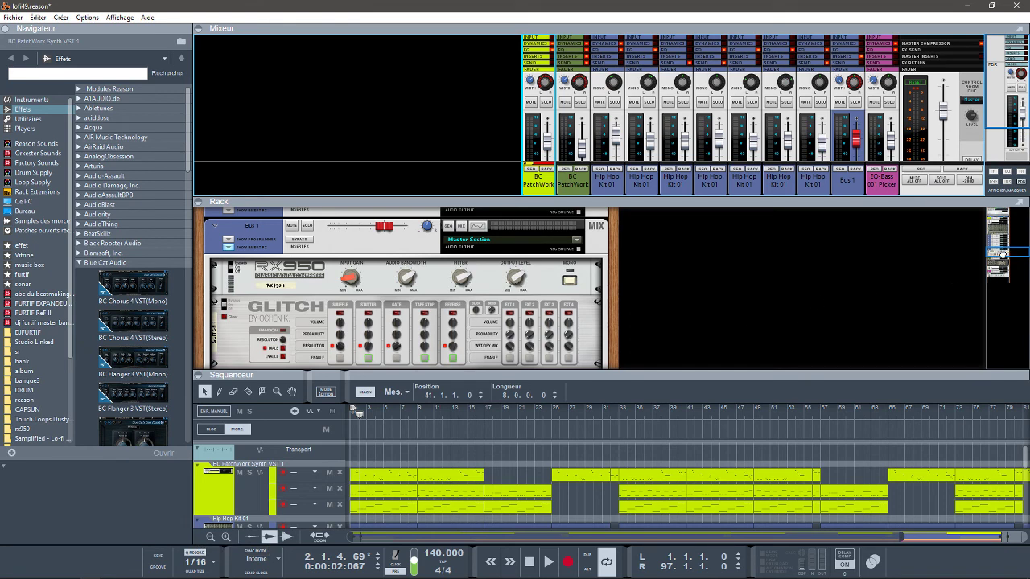
{"action": "left_click_drag", "start_coordinate": [1002, 254], "coordinate": [1003, 255]}
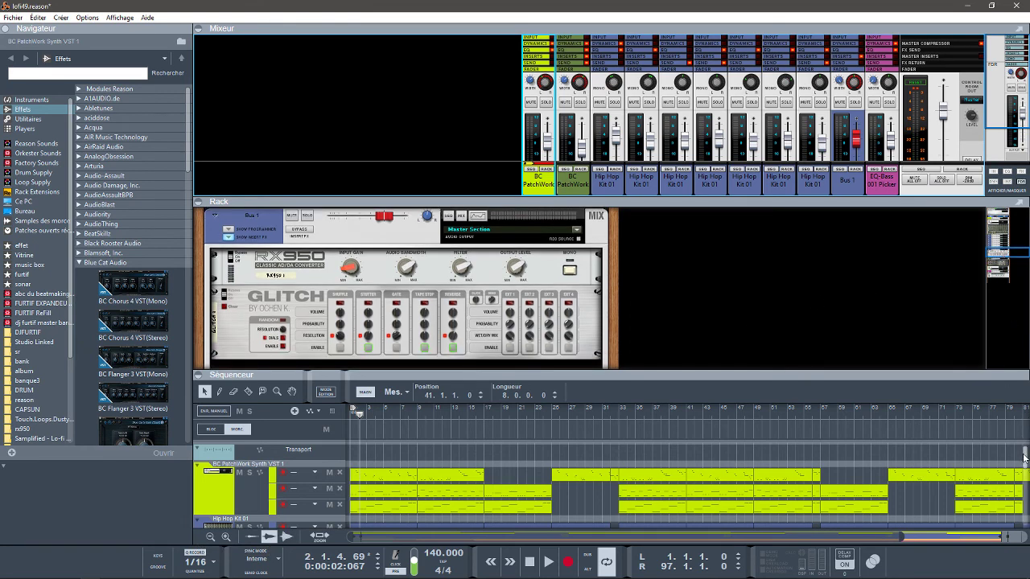
{"action": "left_click_drag", "start_coordinate": [1025, 461], "coordinate": [1026, 505]}
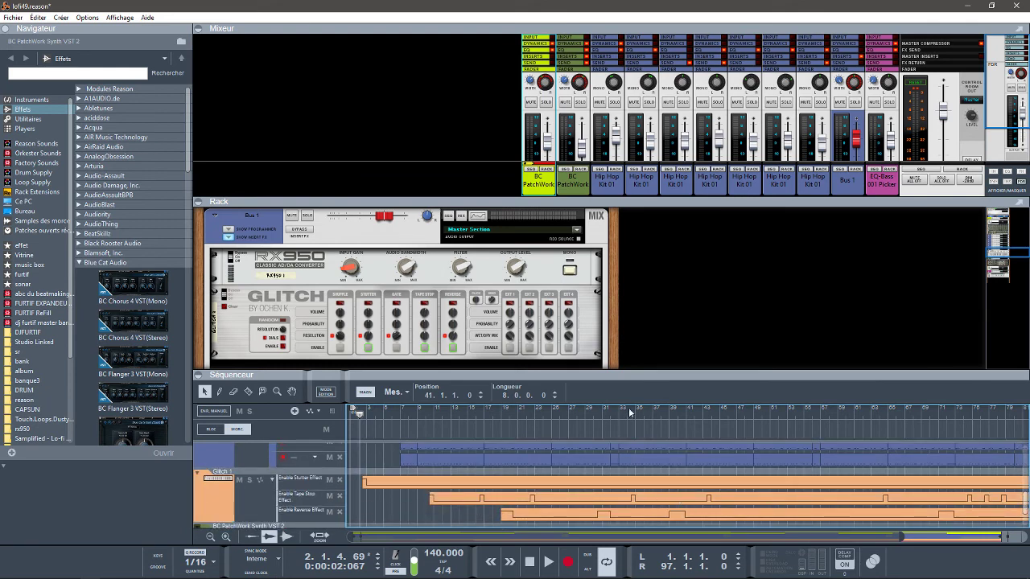
{"action": "key", "text": "Home"}
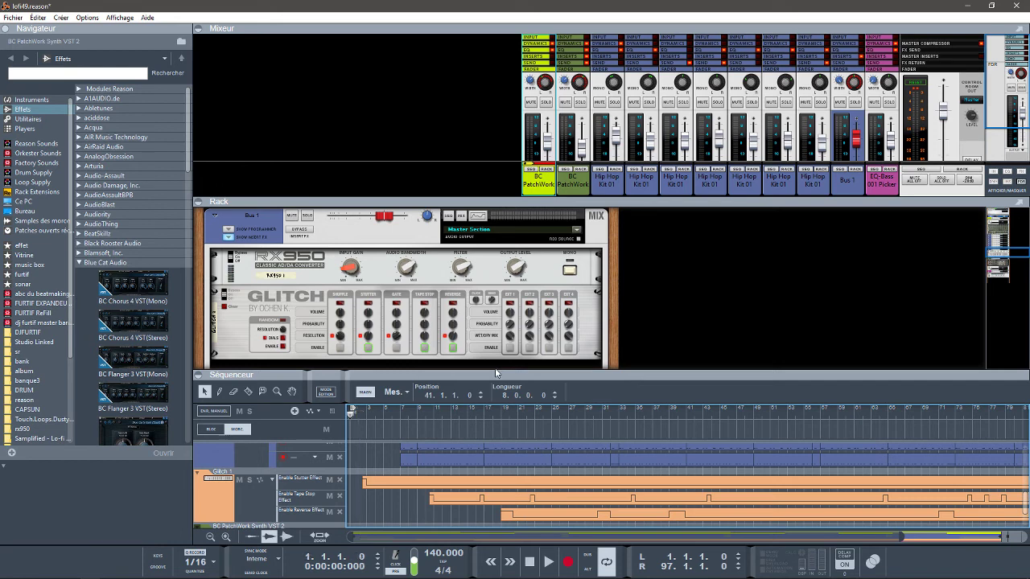
{"action": "key", "text": "space"}
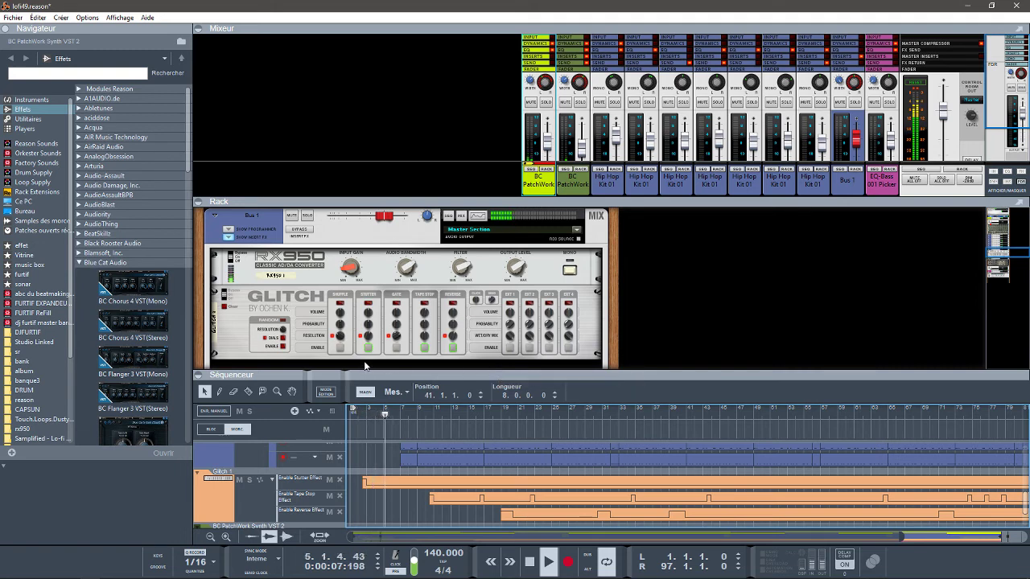
Hide the rack, display the mixer above the sequencer and select the Master Section during playback
{"action": "left_click", "coordinate": [200, 30]}
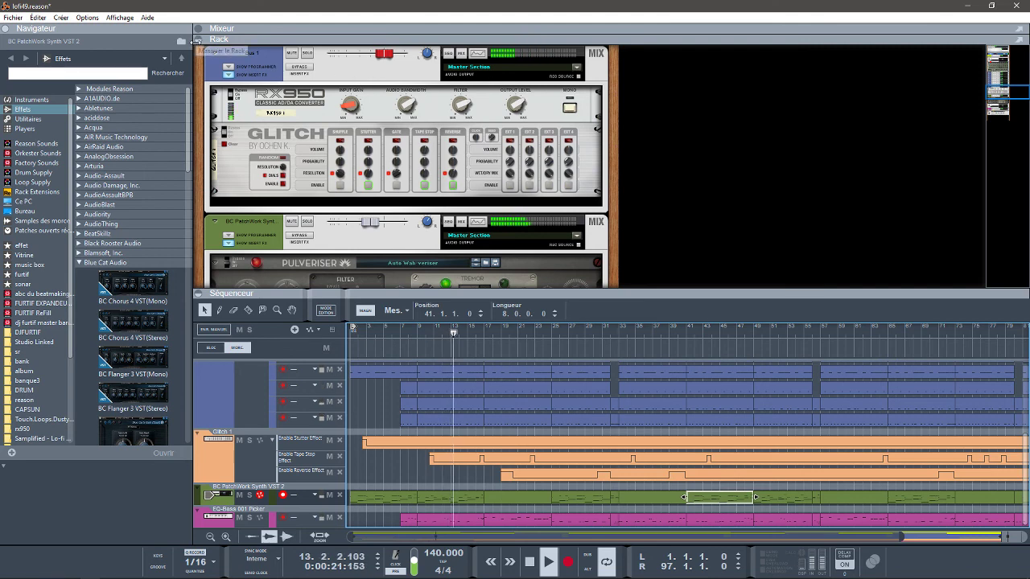
{"action": "left_click", "coordinate": [198, 39]}
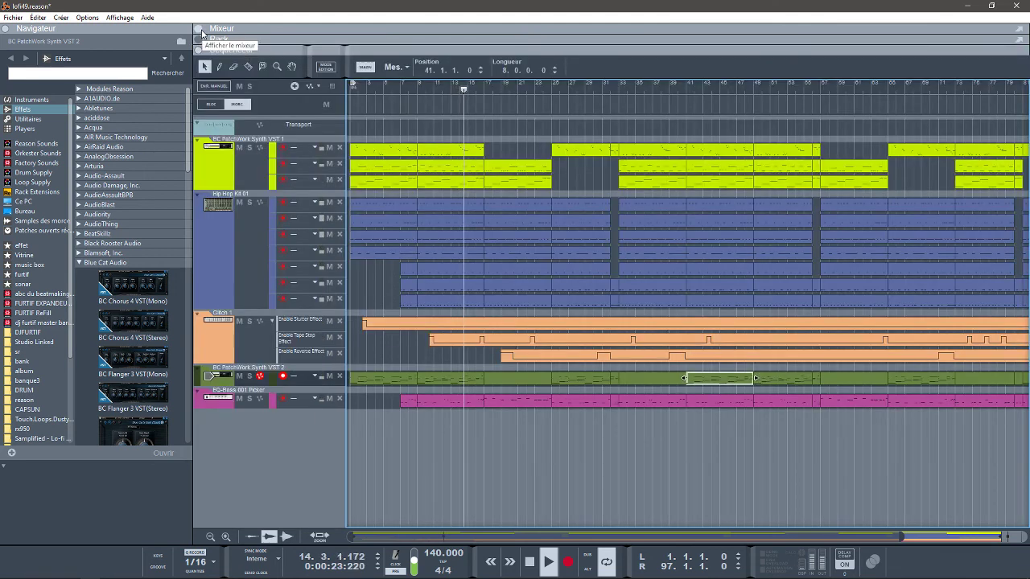
{"action": "left_click", "coordinate": [198, 29]}
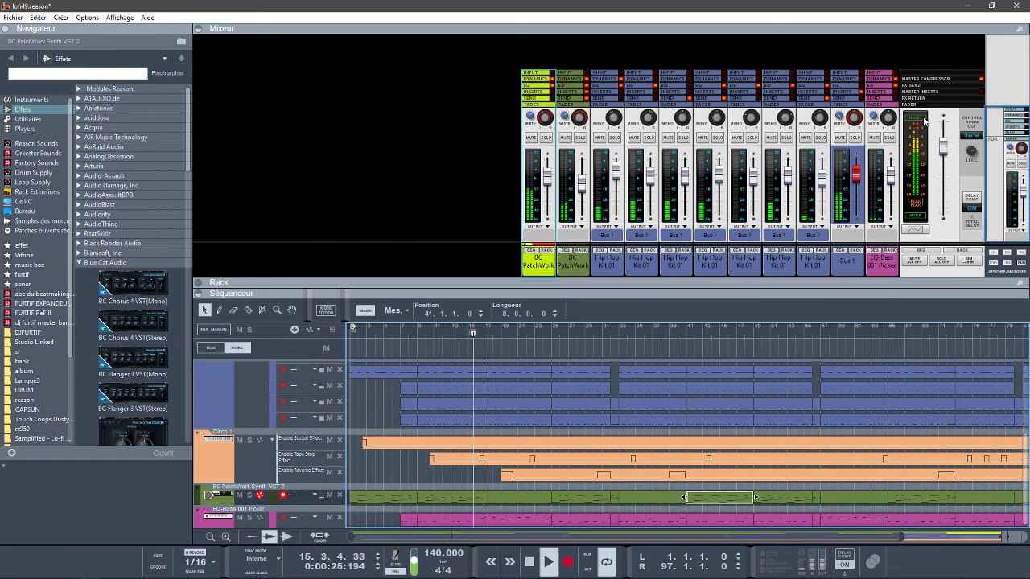
{"action": "left_click", "coordinate": [950, 208]}
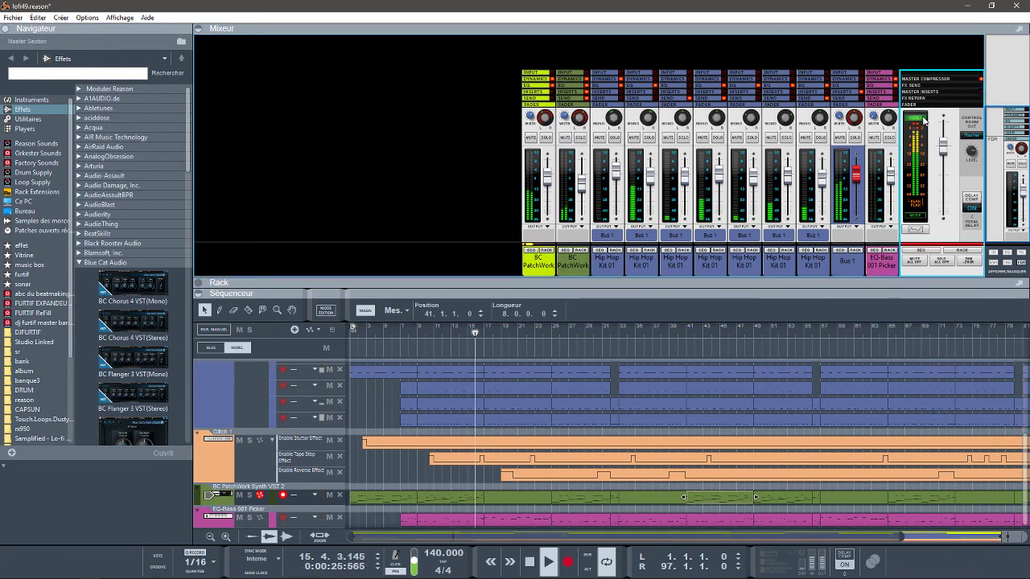
Show the mixer's Dynamics section to examine the channel compressors and gates and the master compressor
{"action": "left_click", "coordinate": [994, 264]}
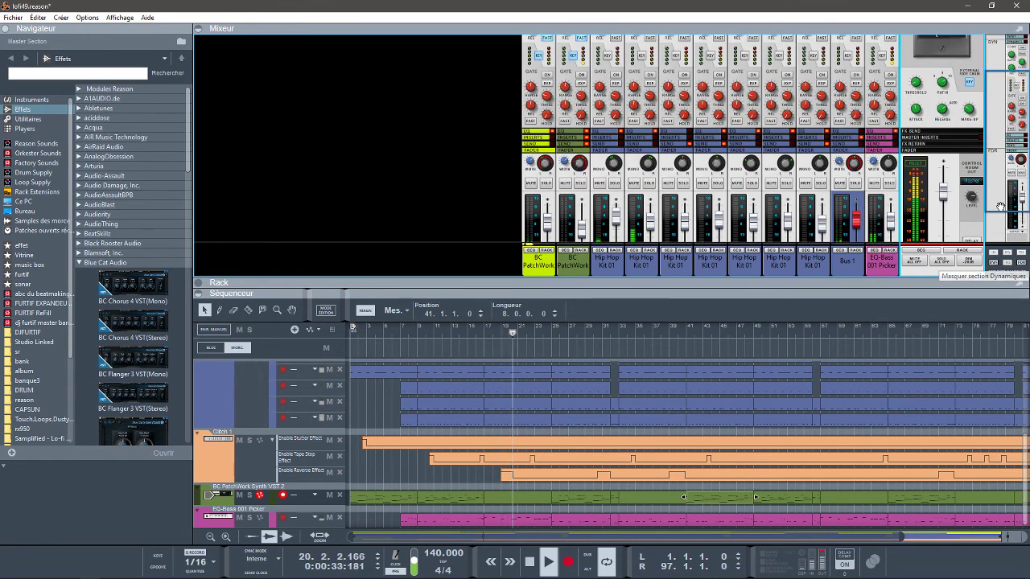
{"action": "left_click_drag", "start_coordinate": [997, 212], "coordinate": [995, 158]}
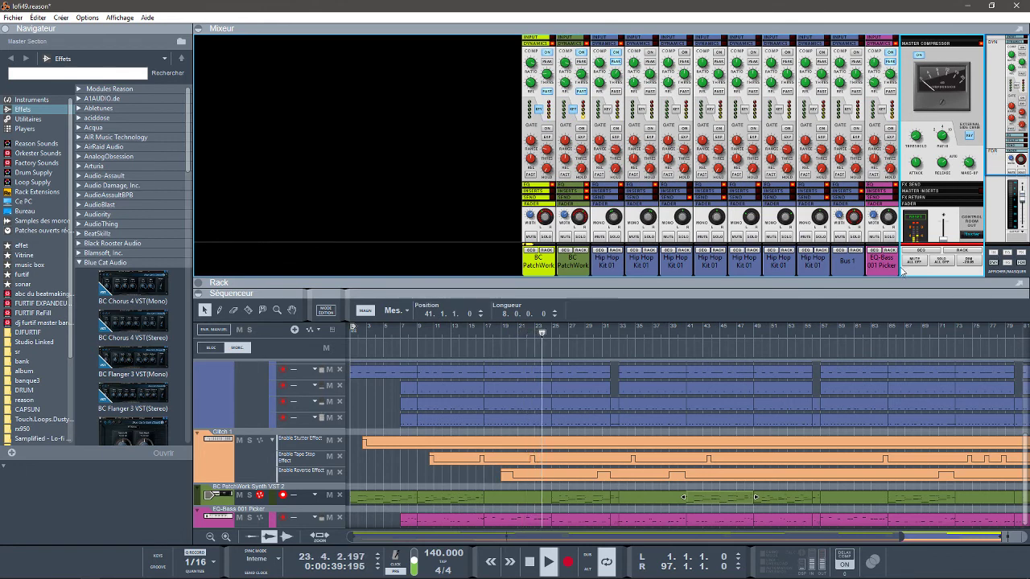
{"action": "left_click", "coordinate": [1026, 448]}
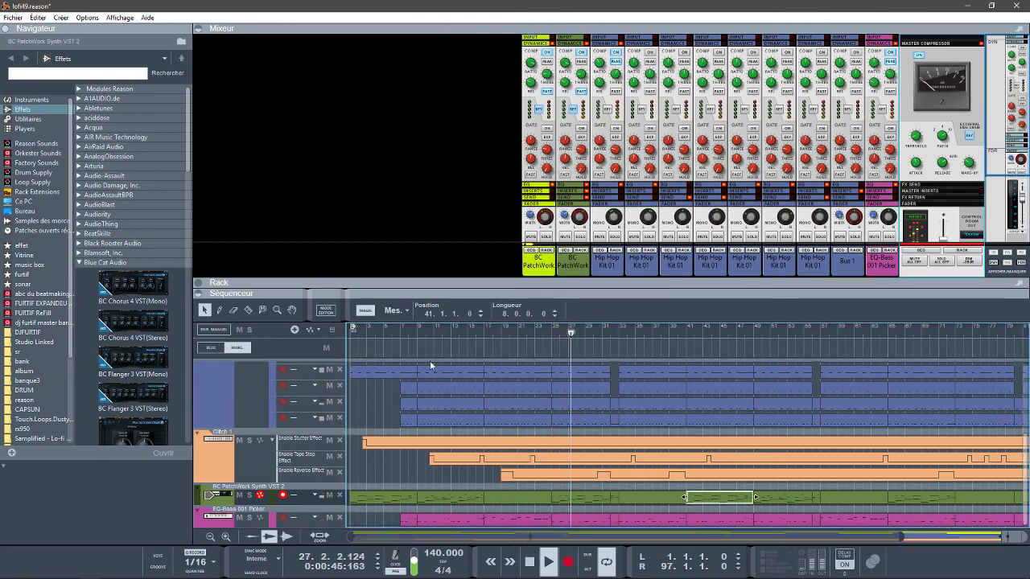
Show the rack in place of the sequencer, find BC PatchWork Synth VST 1 and open its editor
{"action": "left_click", "coordinate": [201, 284]}
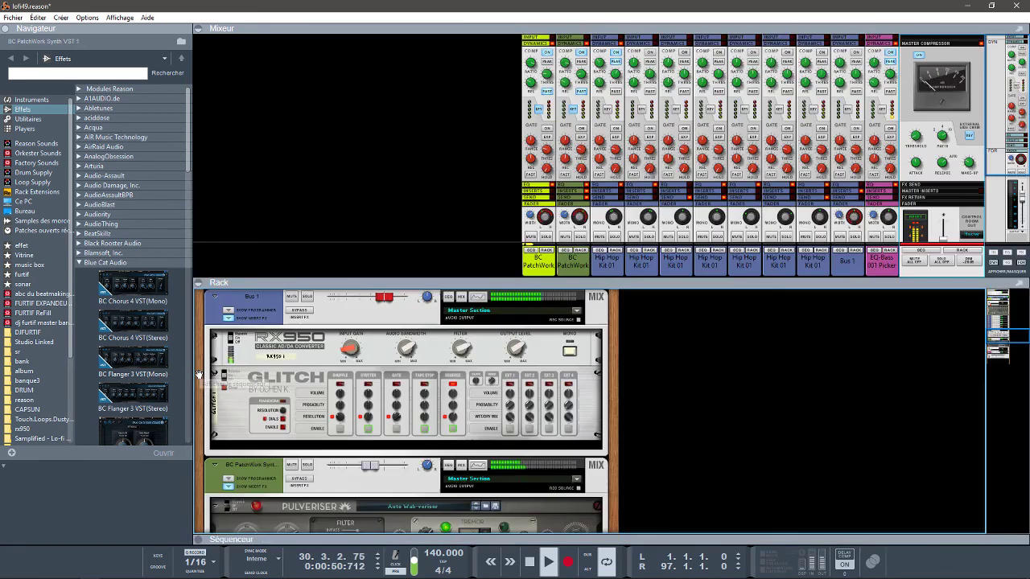
{"action": "left_click", "coordinate": [199, 375]}
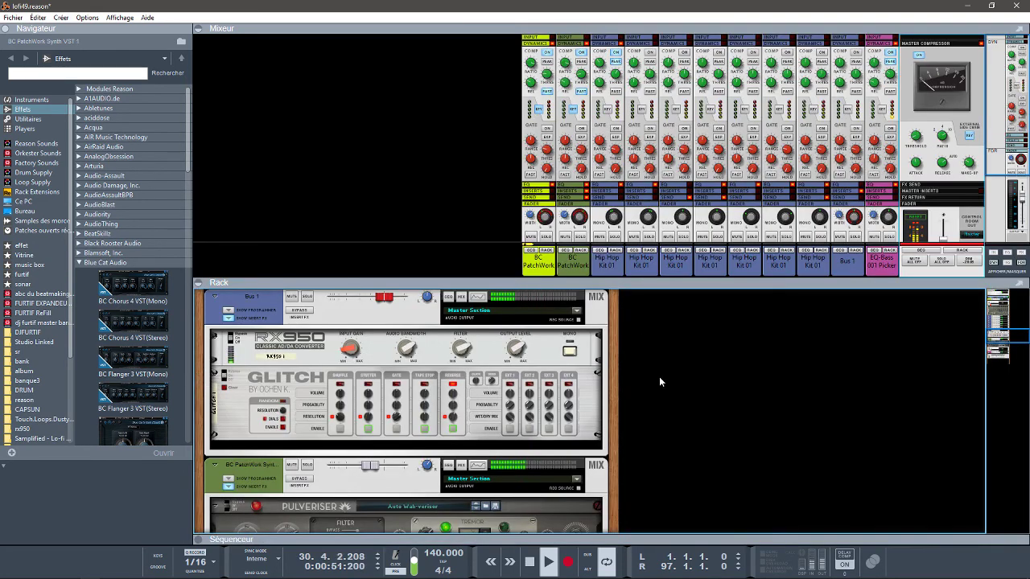
{"action": "left_click_drag", "start_coordinate": [1002, 337], "coordinate": [986, 307]}
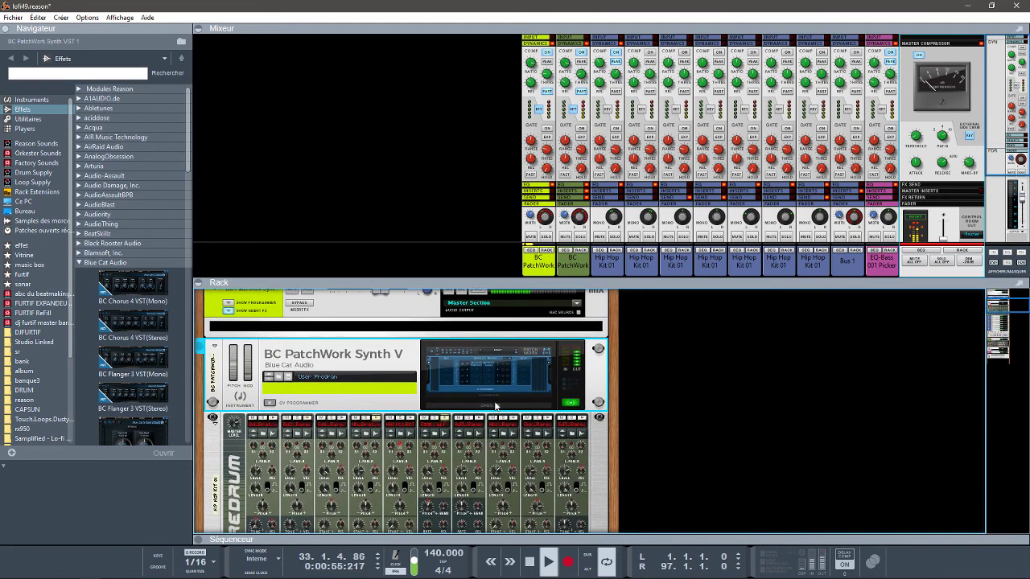
{"action": "left_click", "coordinate": [490, 352]}
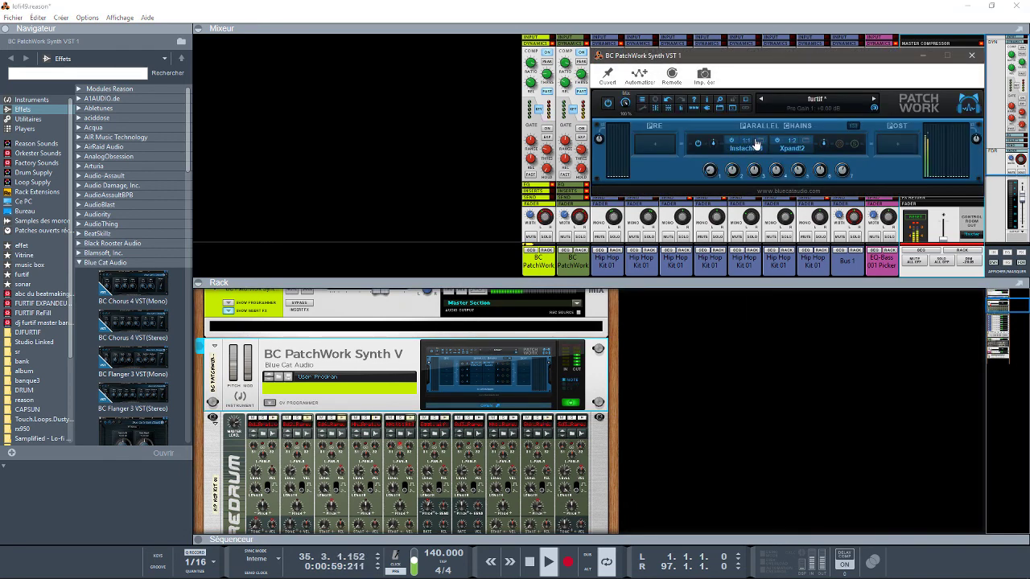
Open VST 1's Instachord and Xpand!2 windows, watch them follow the full mix up to bar 65, and stop playback
{"action": "right_click", "coordinate": [756, 143]}
{"action": "left_click", "coordinate": [734, 126]}
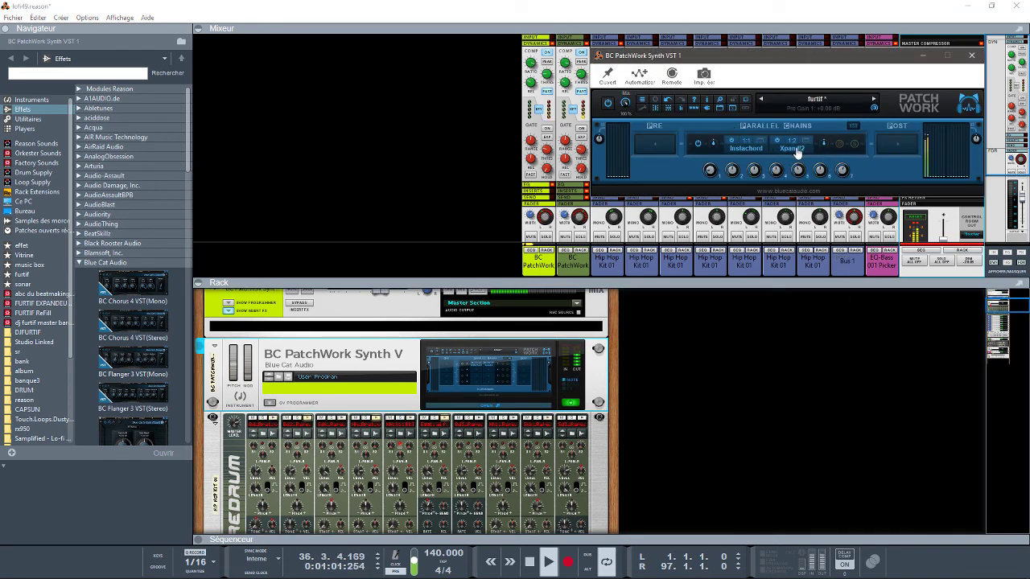
{"action": "left_click", "coordinate": [760, 141]}
{"action": "left_click", "coordinate": [810, 142]}
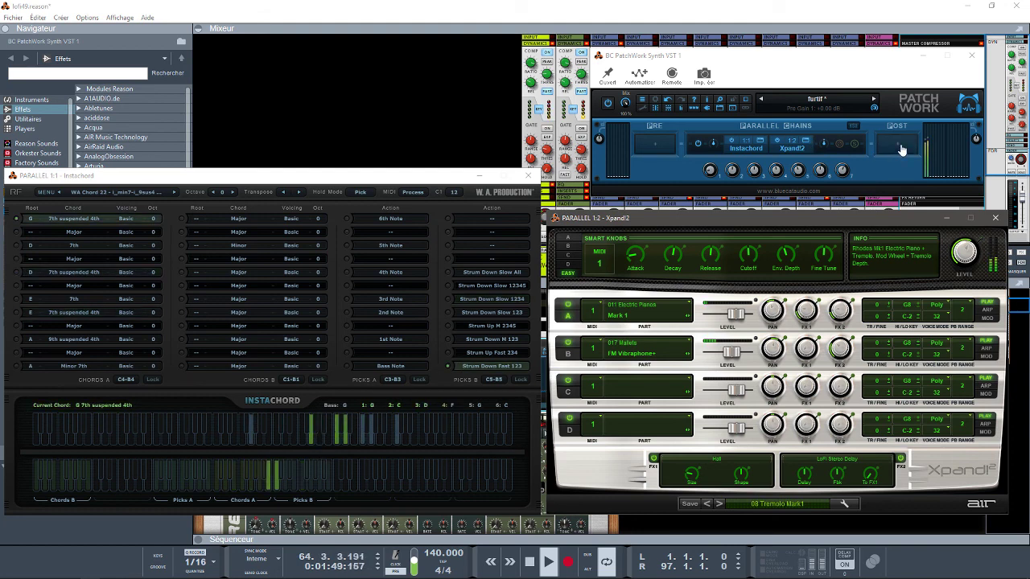
{"action": "key", "text": "space"}
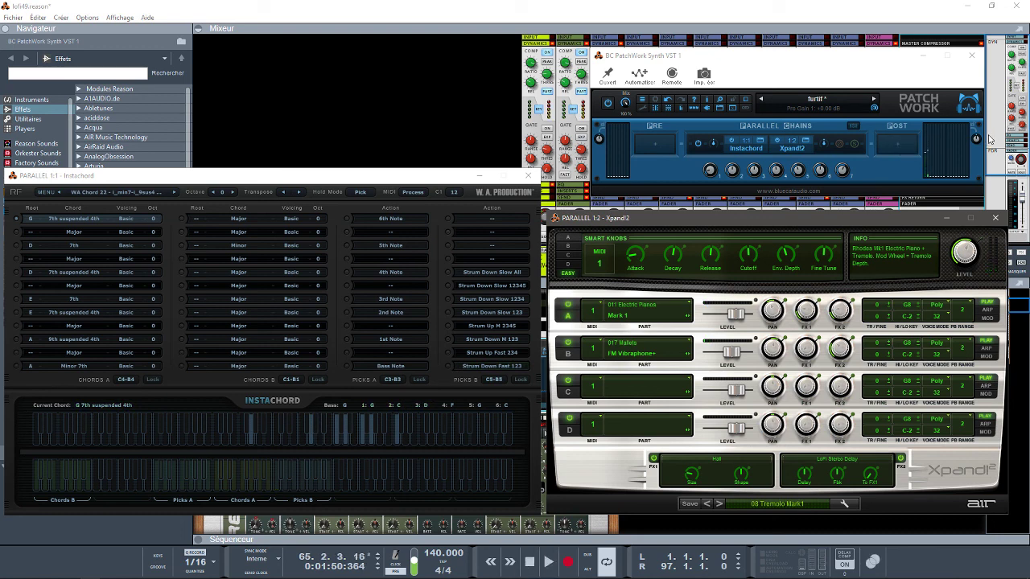